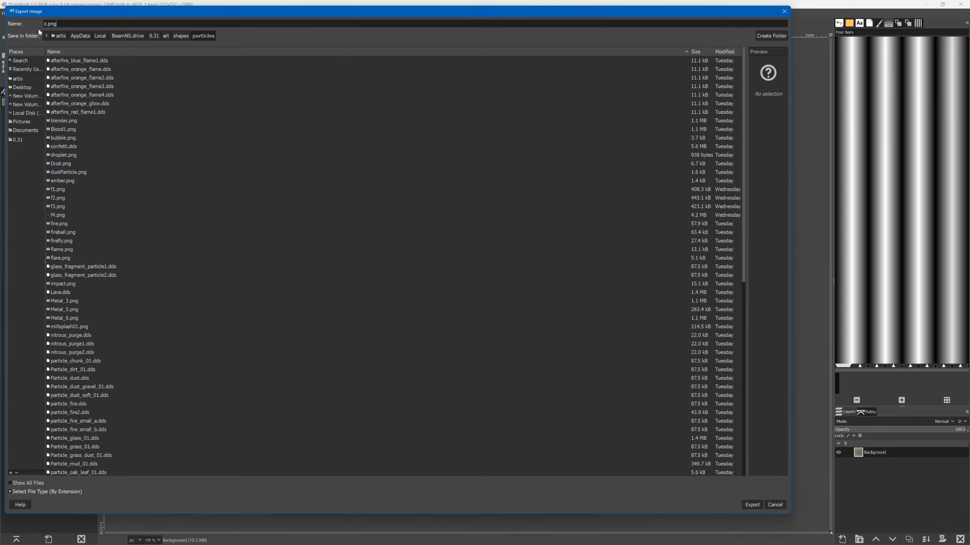
- Export the leaf image as z.png into the particles folder with the existing PNG options
click(756, 508)
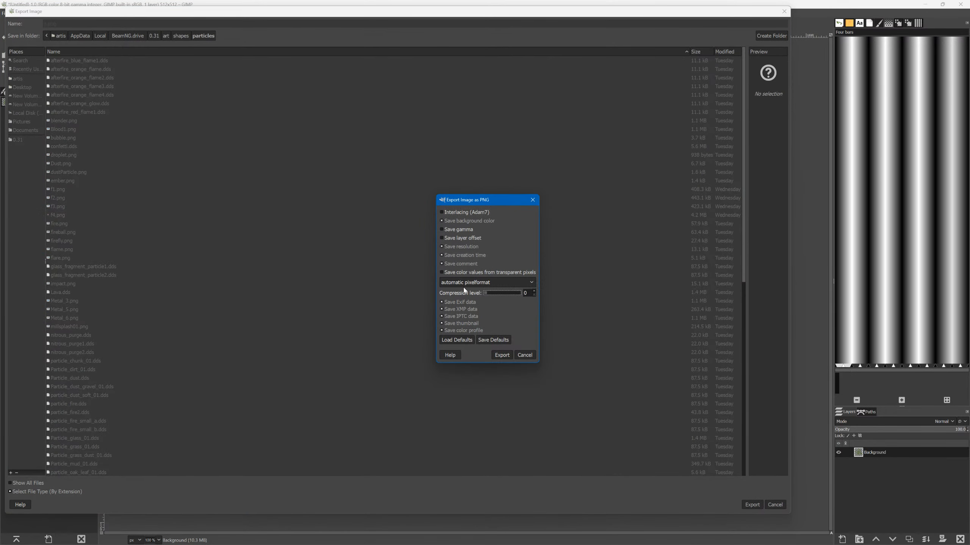
click(497, 355)
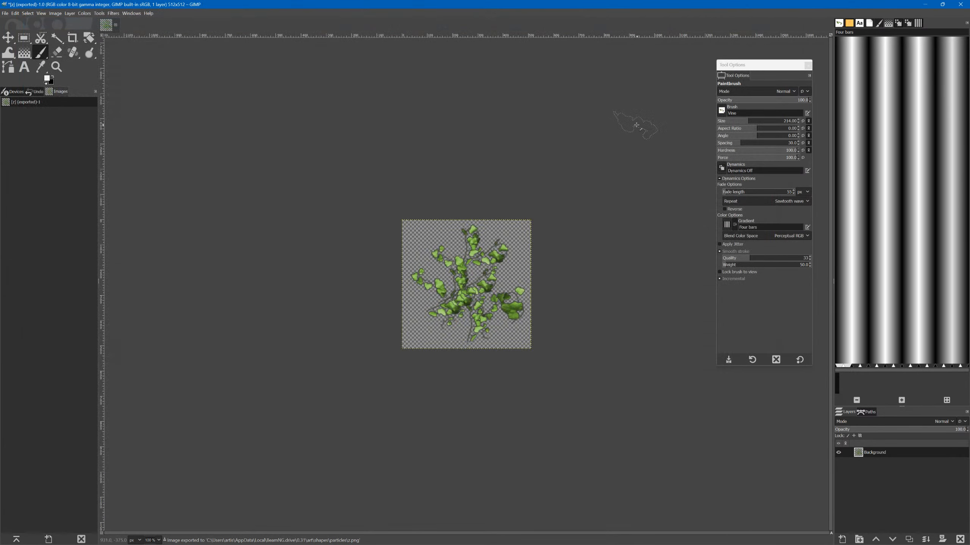
- In Notepad++, set both animTexName and textureName of the BNG_z particle to "art/shapes/particles/z.png"
key(alt+Tab)
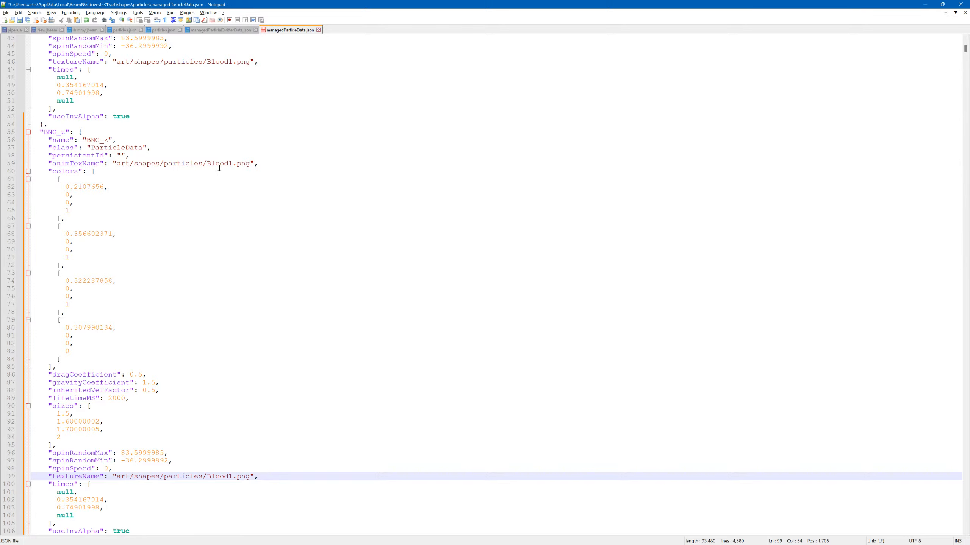
click(208, 165)
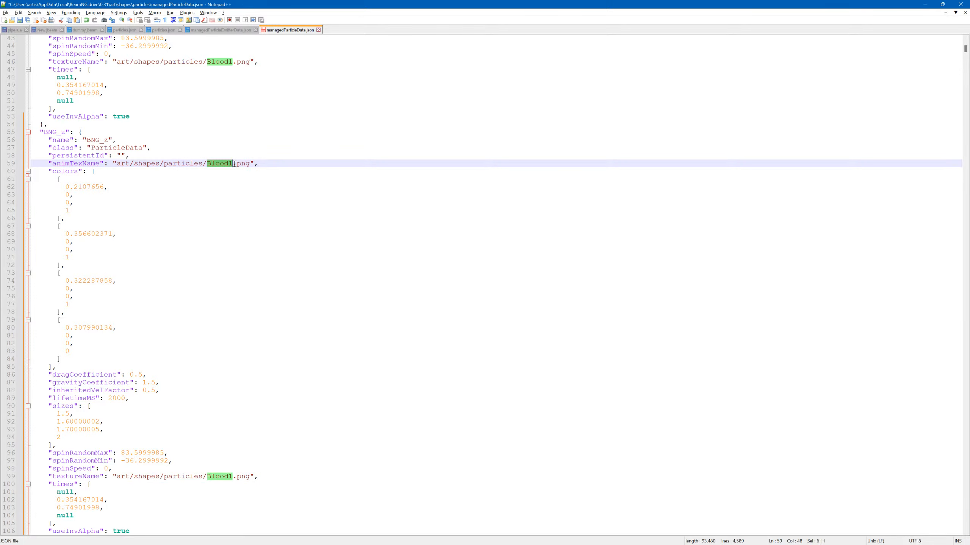
click(208, 477)
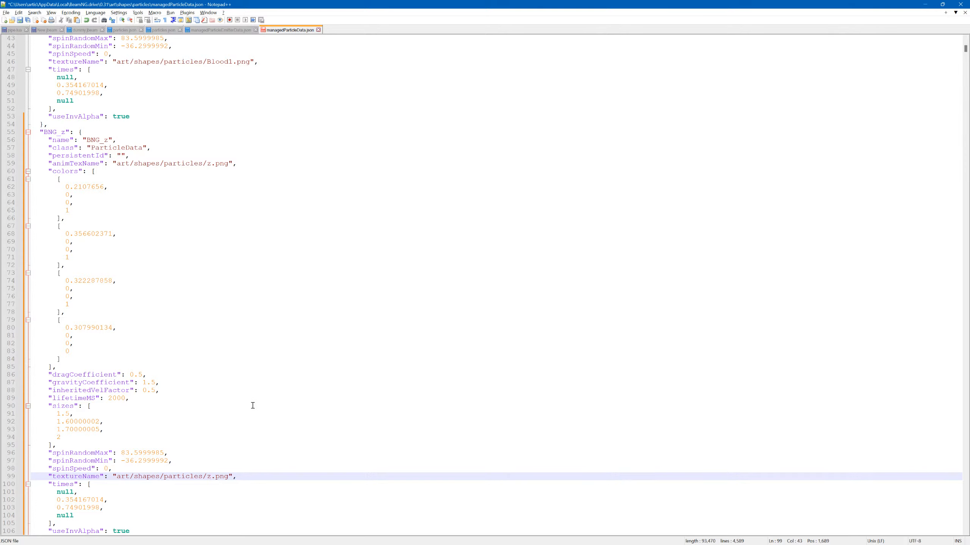
click(234, 399)
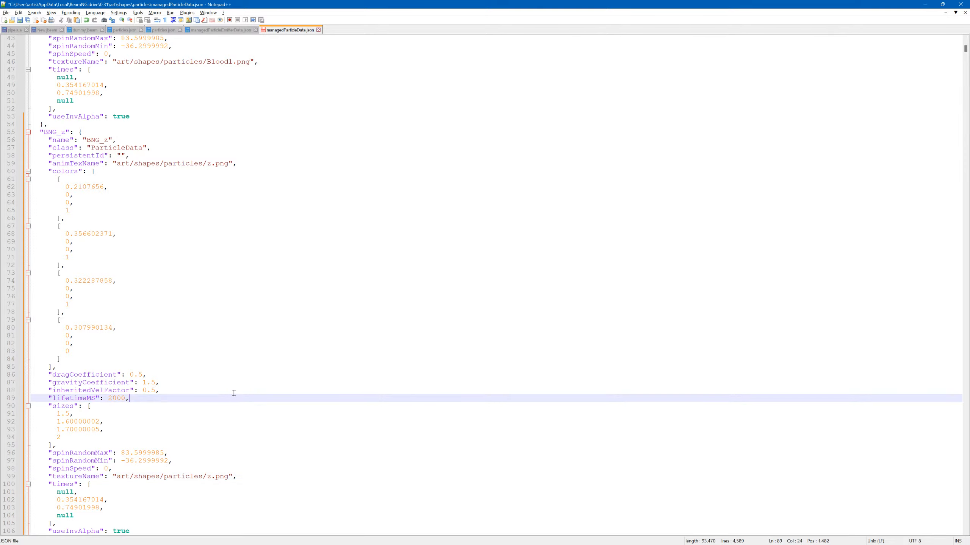
scroll(222, 362, down, 2)
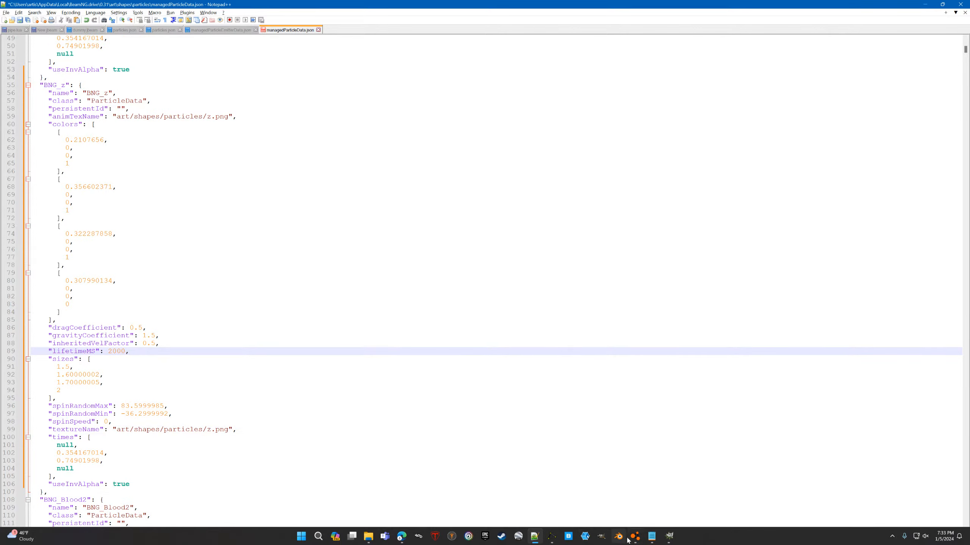
- Close the running BeamNG.drive game and save managedParticleData.json
click(633, 537)
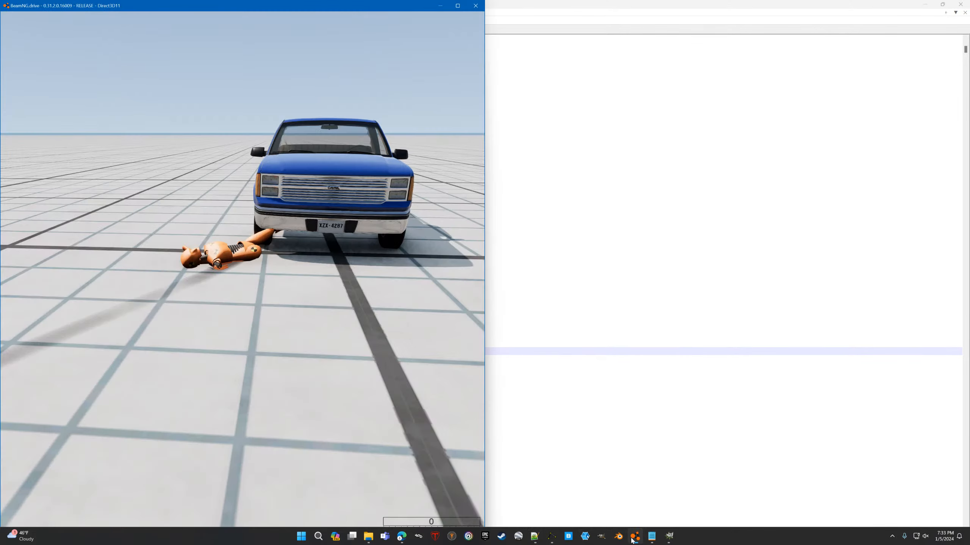
click(478, 8)
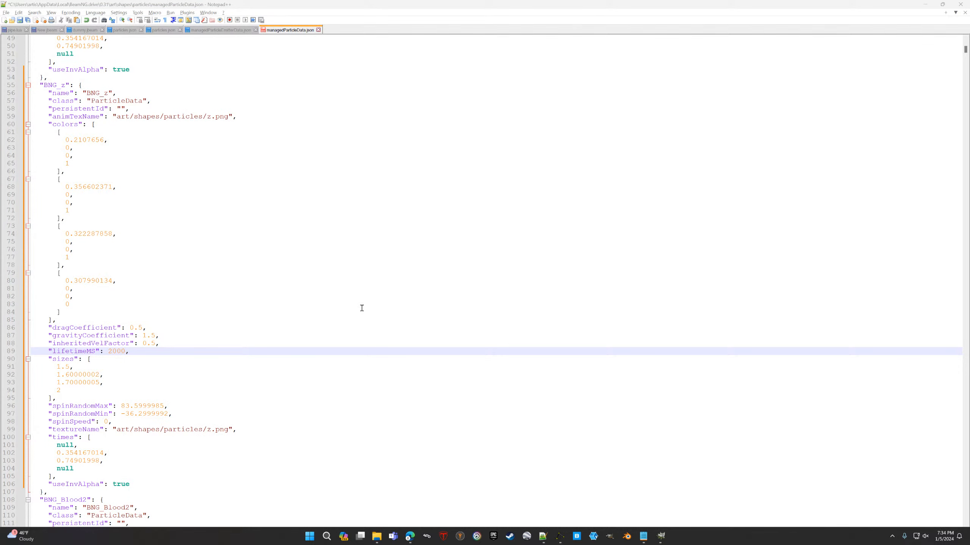
scroll(223, 359, down, 1)
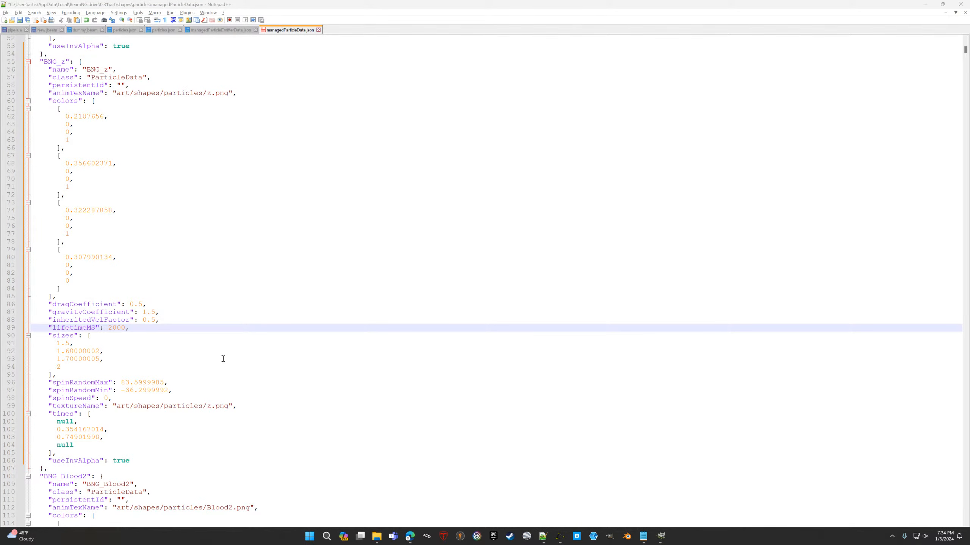
click(19, 20)
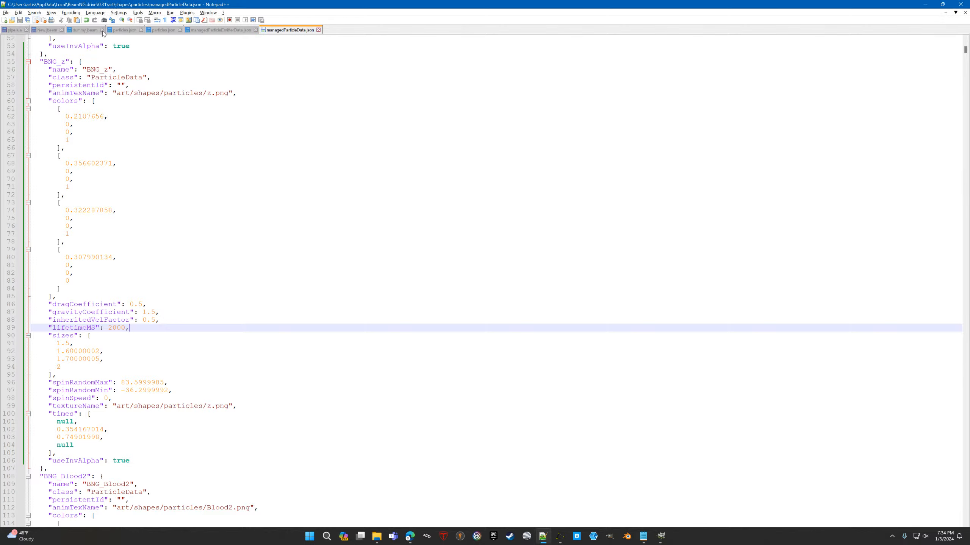
- Check the BNGP_106 entry in managedParticleEmitterData.json and relaunch BeamNG.drive from the desktop
click(238, 31)
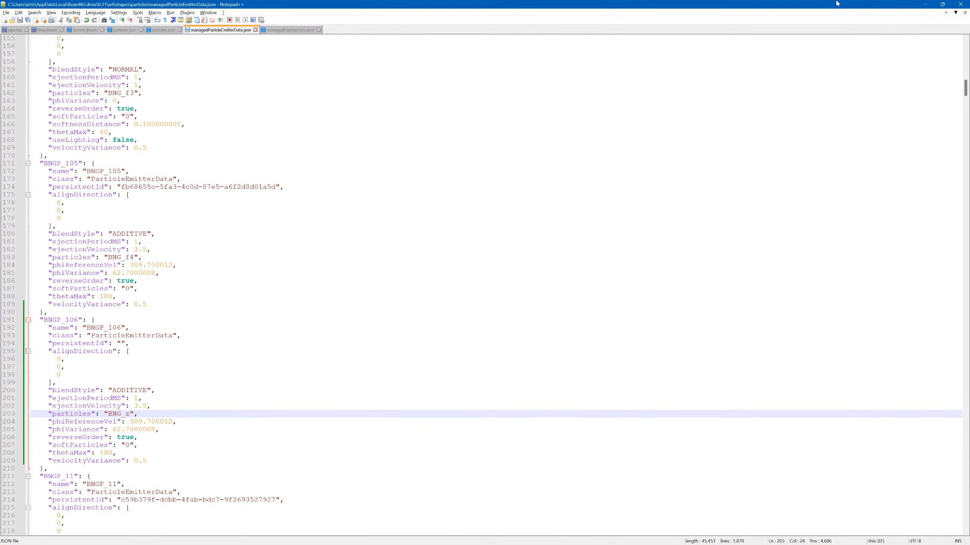
click(920, 5)
click(920, 5)
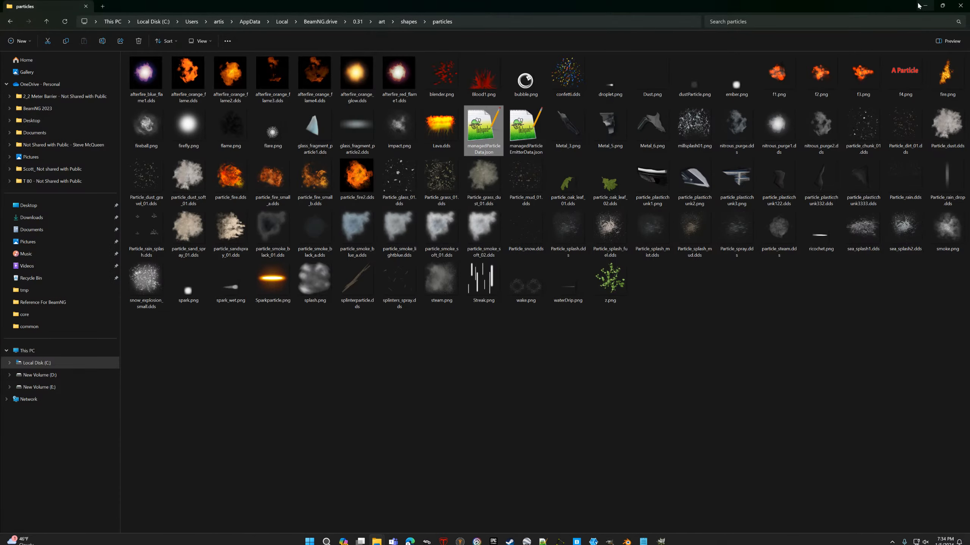
click(921, 6)
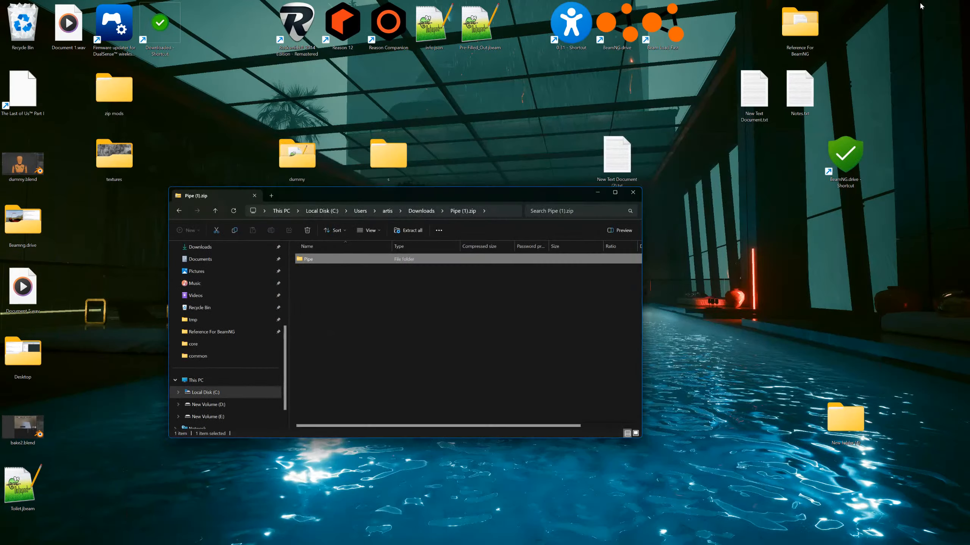
click(663, 25)
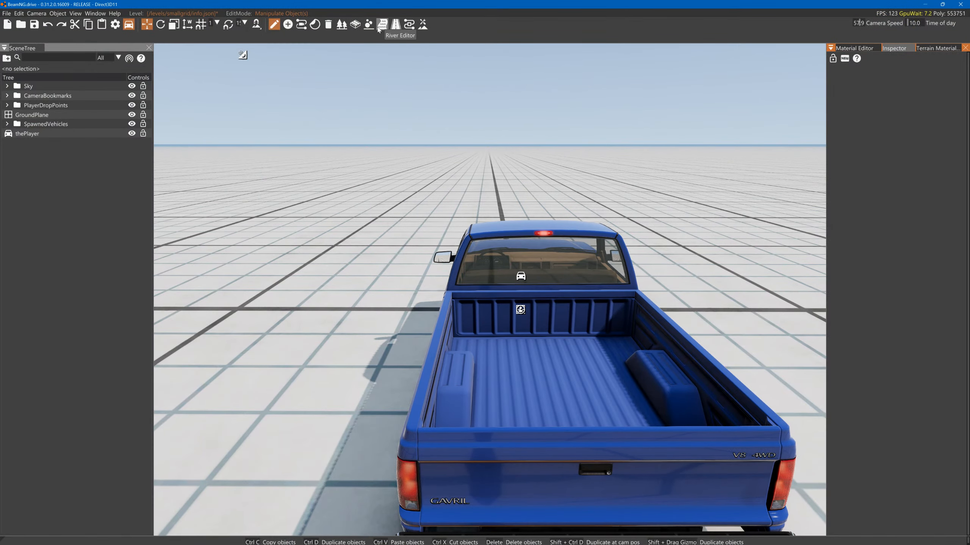
- Load emitter BNGP_106 in the Particle Editor and set its blendStyle to <Not set>
click(372, 27)
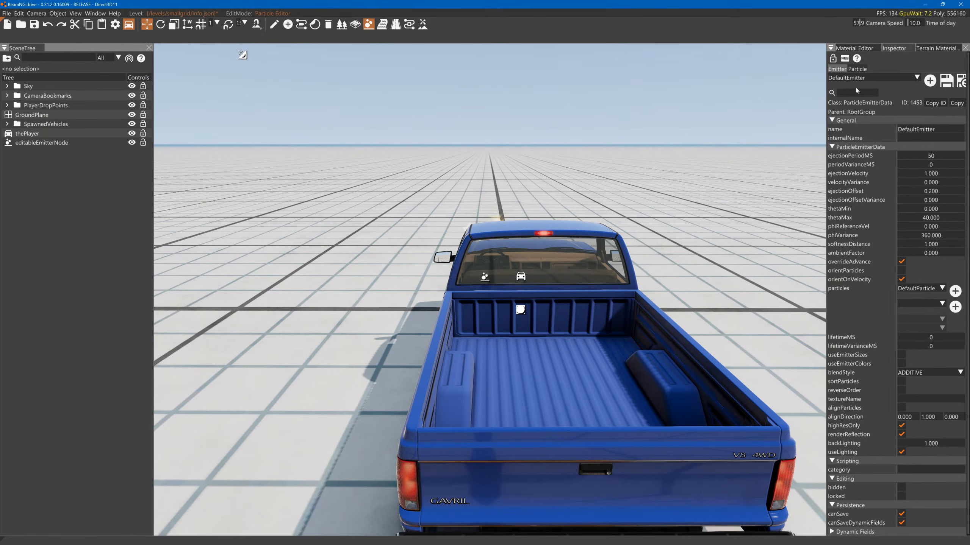
scroll(881, 104, down, 2)
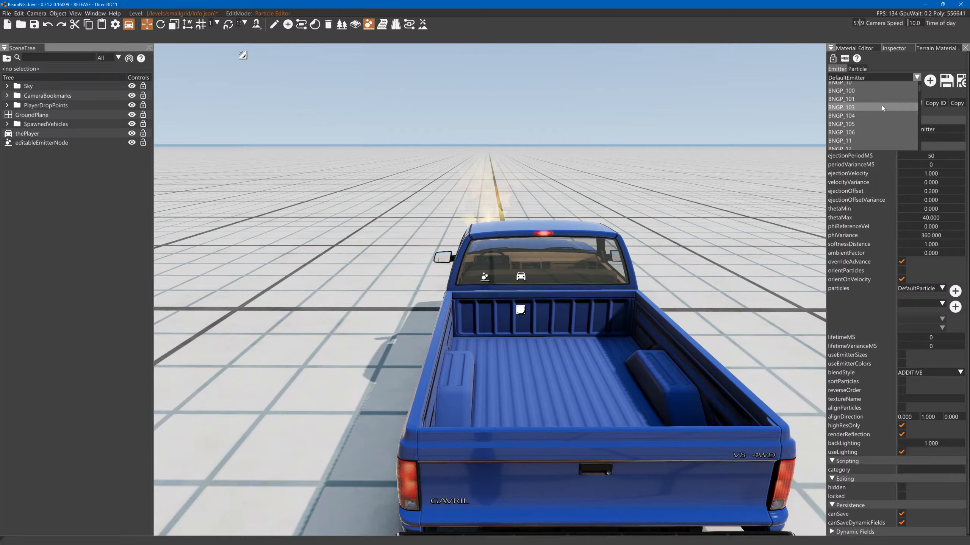
click(855, 130)
key(a)
right_drag(617, 140, 742, 141)
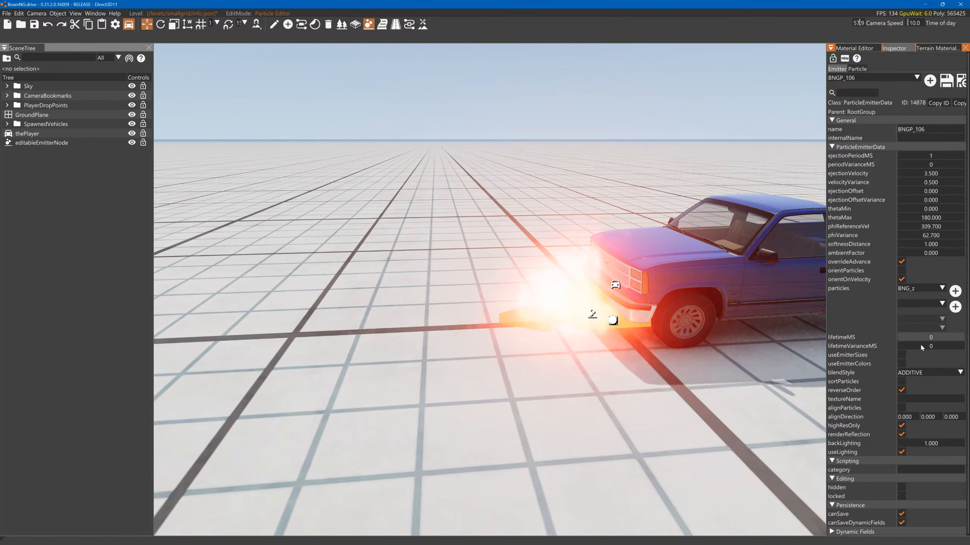
click(923, 373)
click(918, 382)
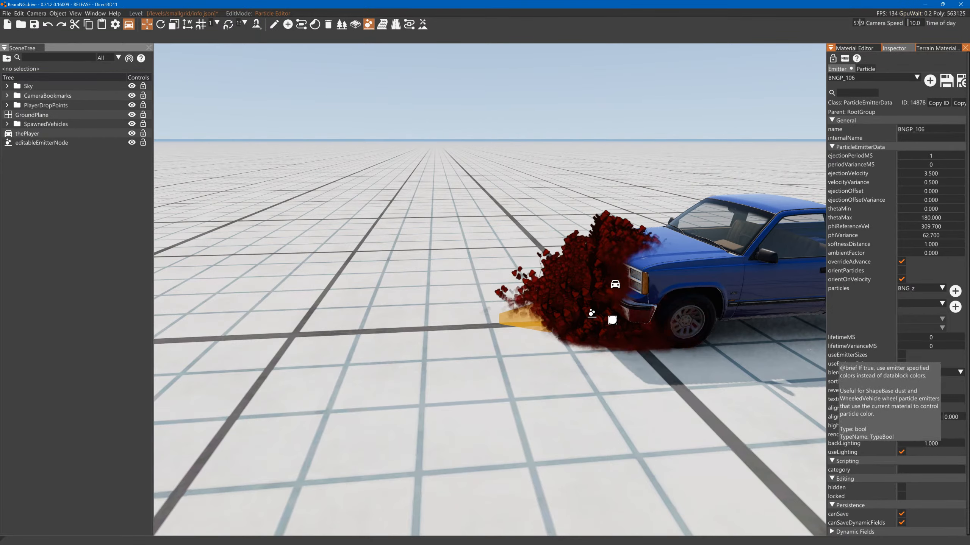
- Set all four colors of the BNG_z particle to white (255, 255, 255), keeping alpha 0 on colors[3]
click(864, 70)
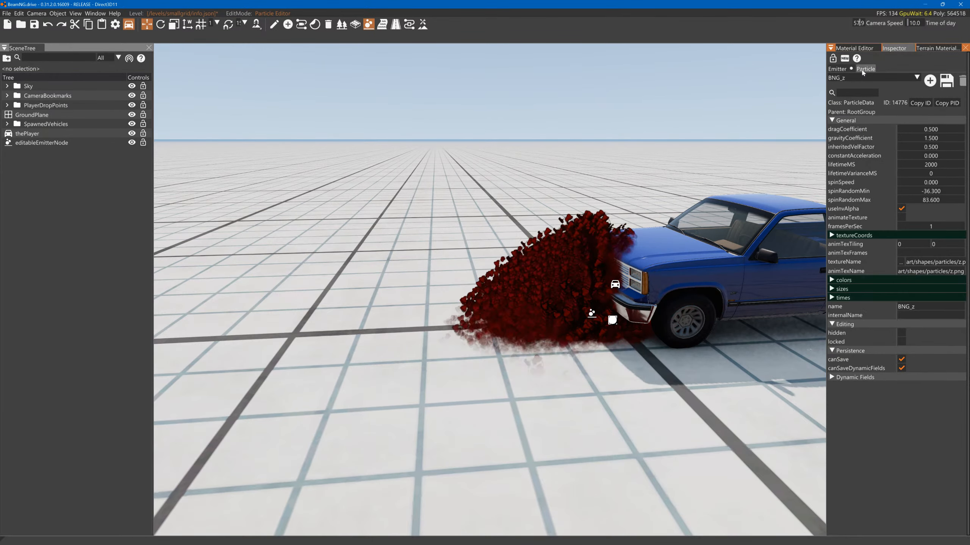
click(842, 280)
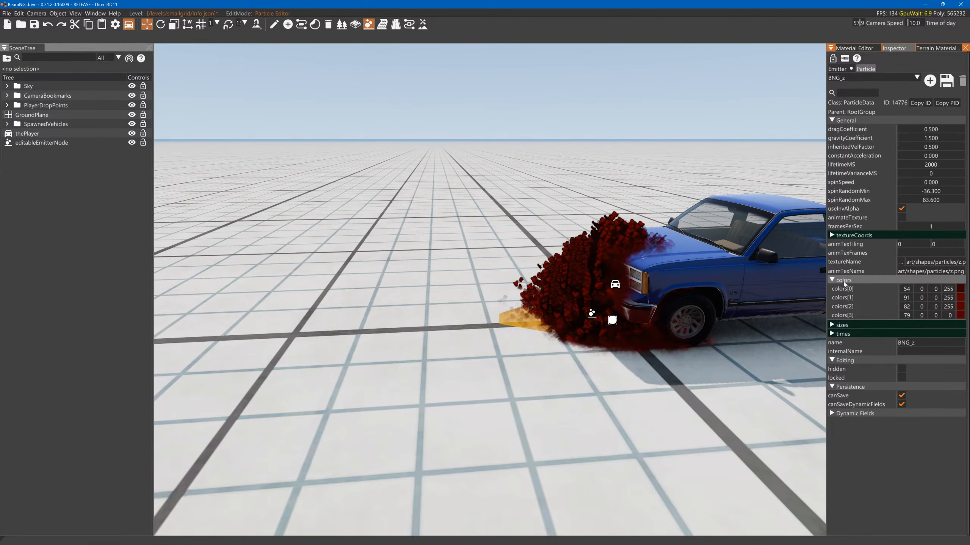
click(960, 289)
click(947, 287)
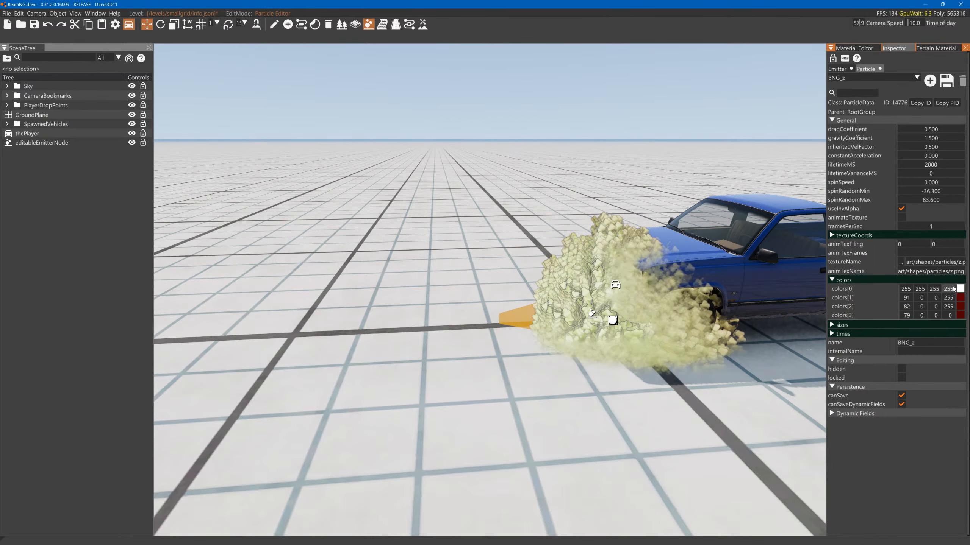
click(959, 298)
click(940, 300)
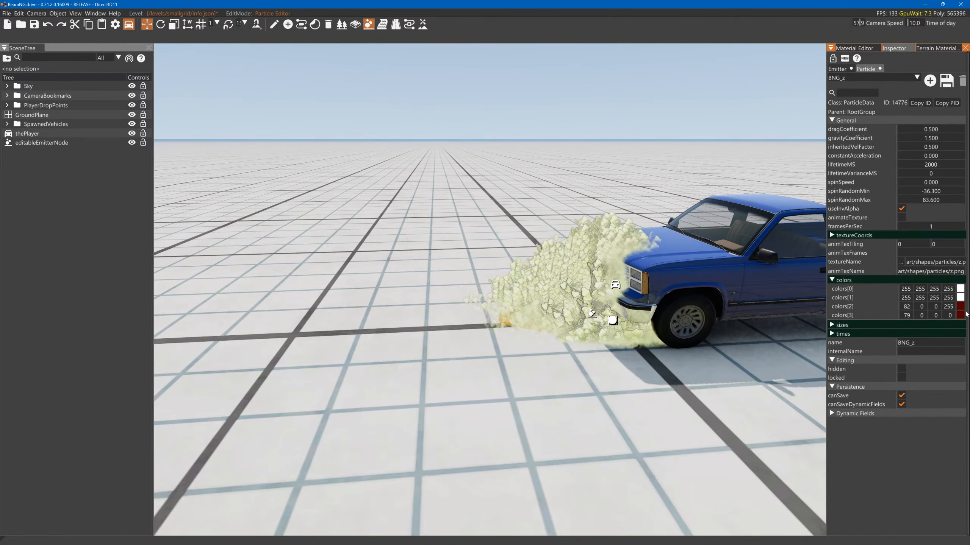
click(960, 307)
click(910, 278)
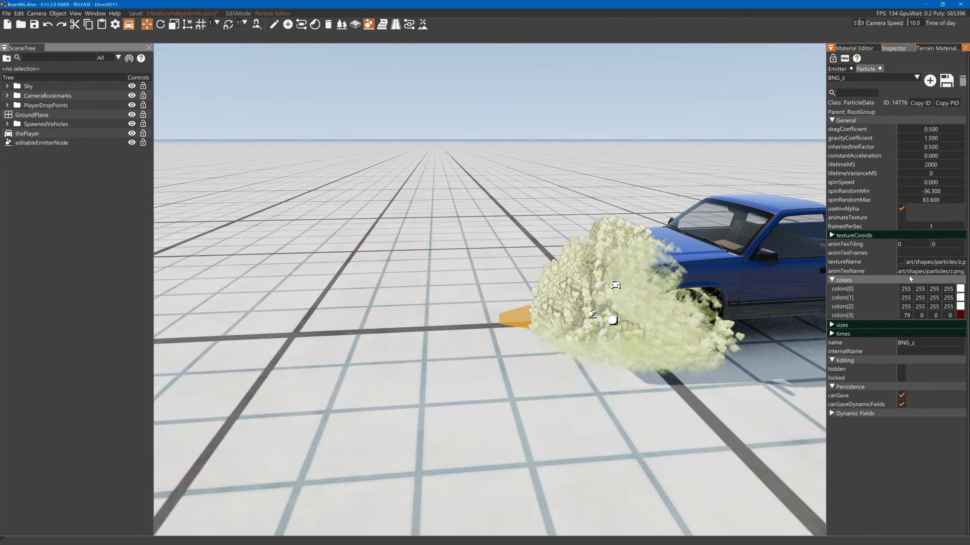
click(959, 316)
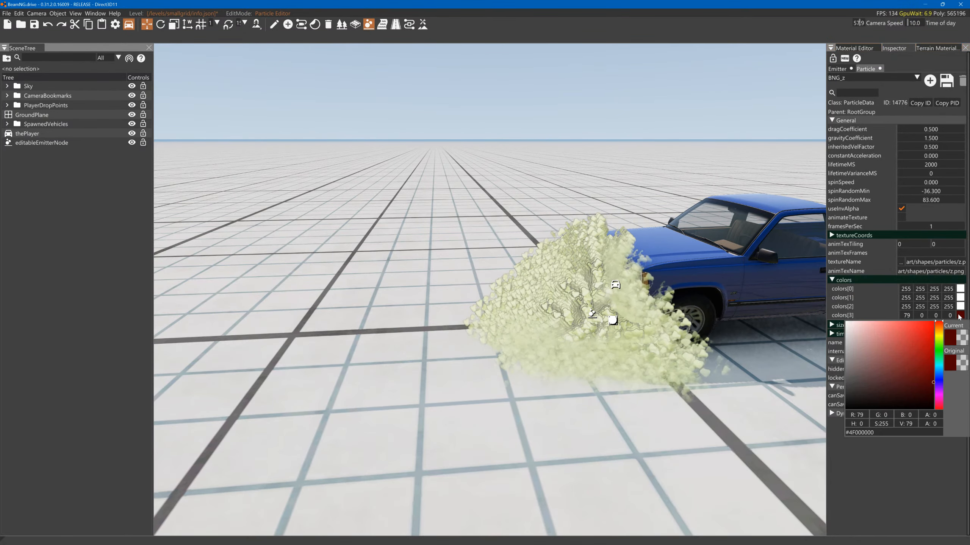
click(696, 265)
click(961, 289)
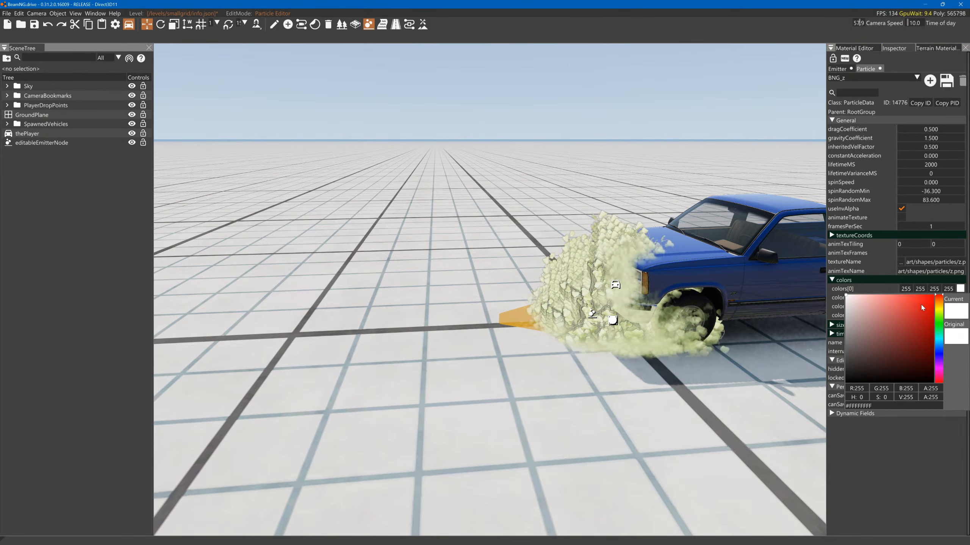
click(819, 269)
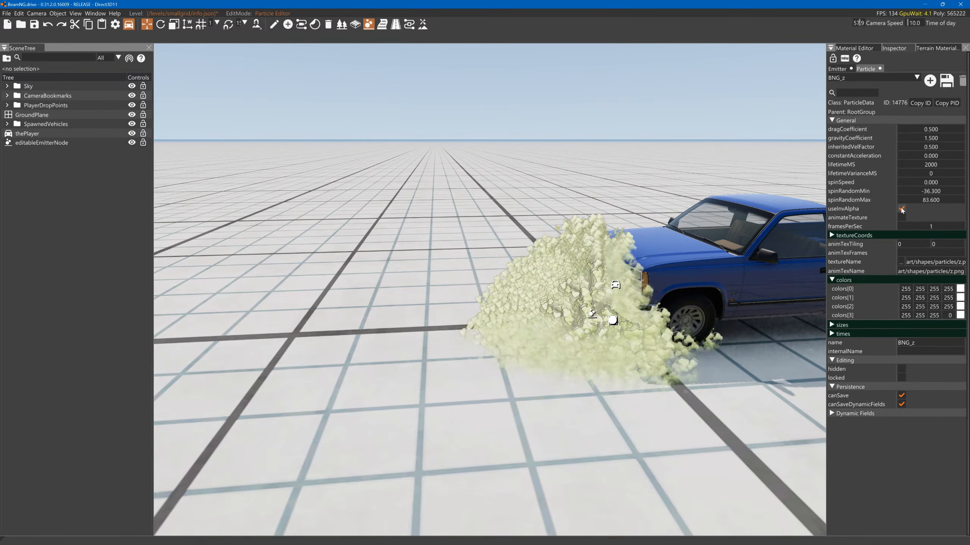
- Try the SUBTRACTIVE and PREMULTALPHA blend styles on emitter BNGP_106 and return it to <Not set>
click(839, 70)
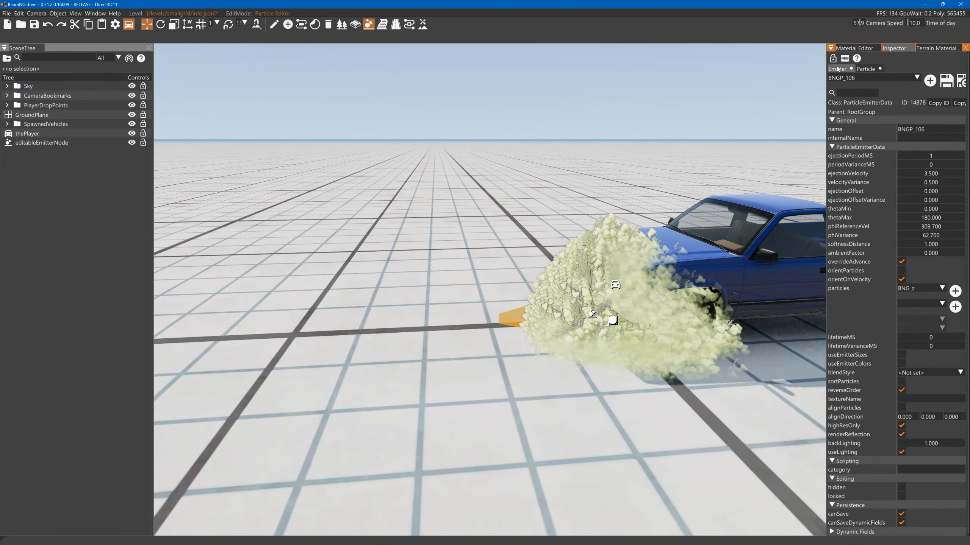
click(868, 70)
click(845, 70)
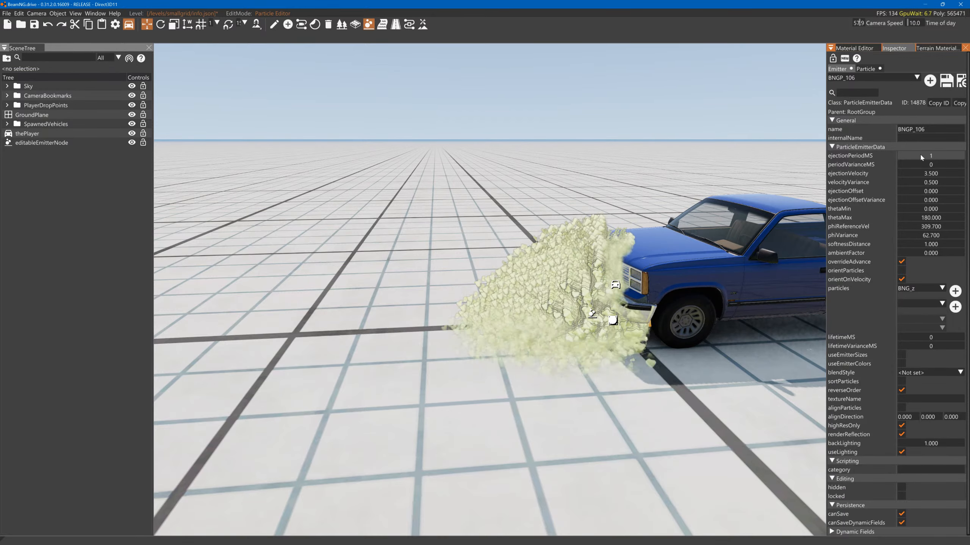
click(926, 373)
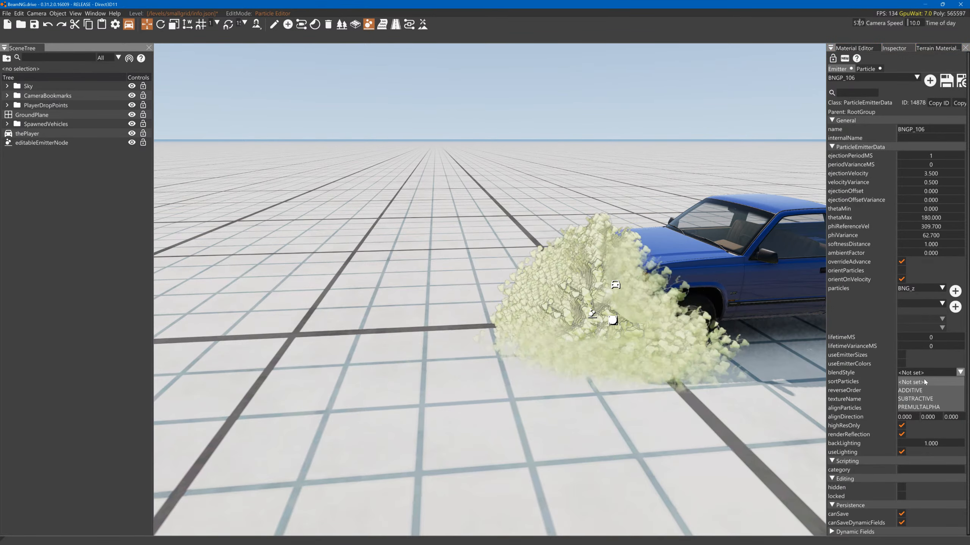
click(924, 380)
click(926, 373)
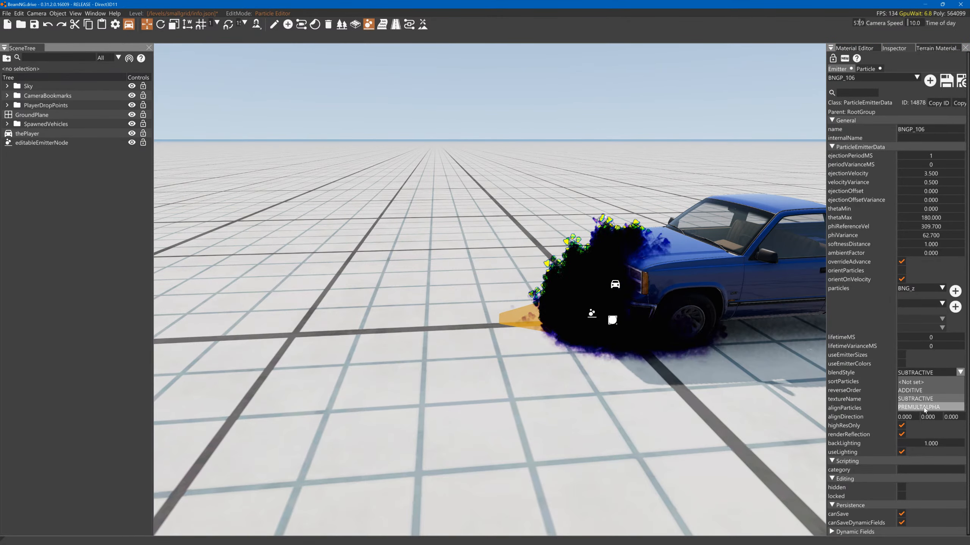
click(923, 409)
click(925, 374)
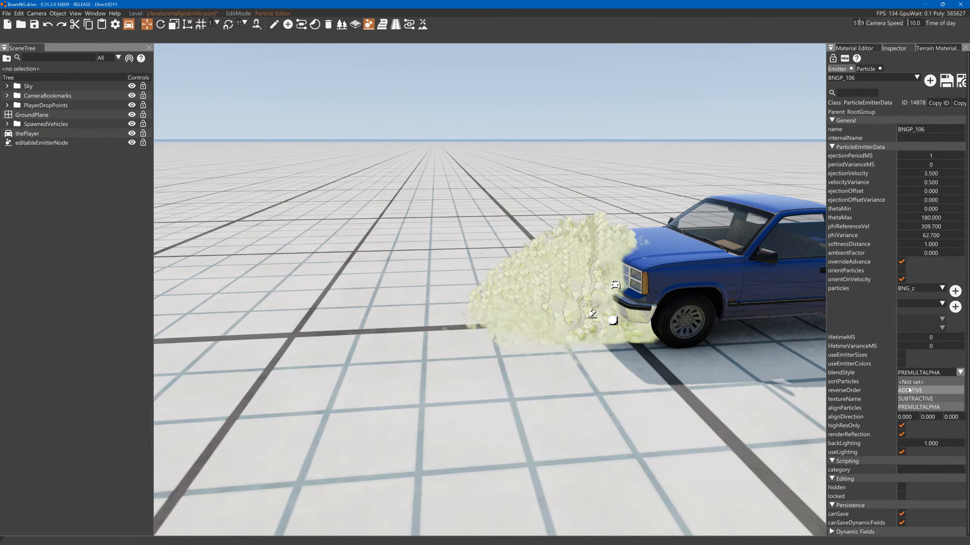
click(911, 383)
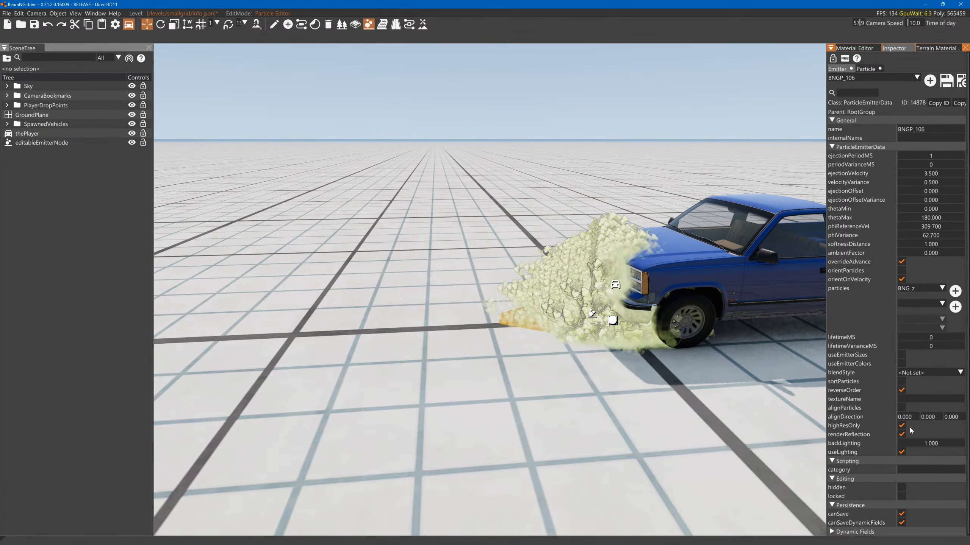
- Turn off useLighting for emitter BNGP_106 and set its ejectionPeriodMS to 77
click(901, 453)
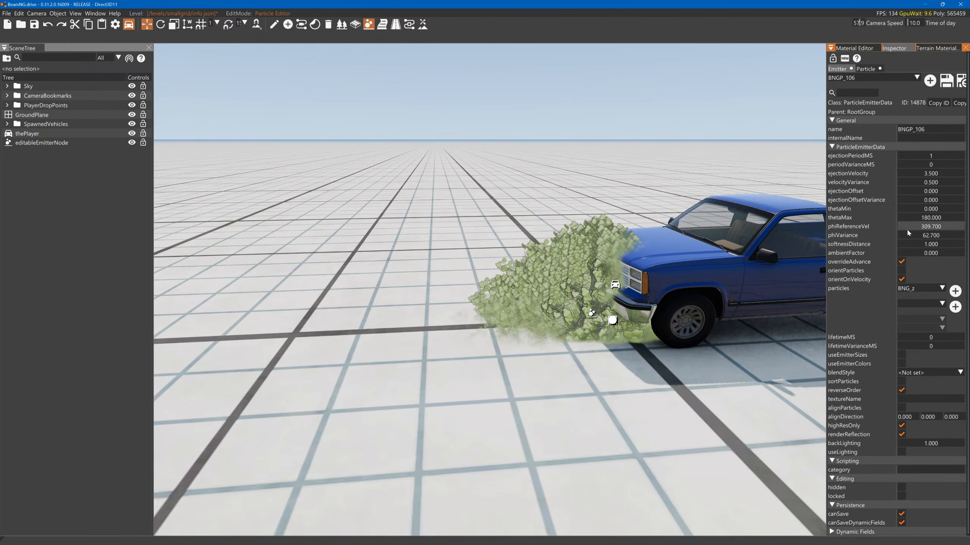
drag(918, 158, 940, 158)
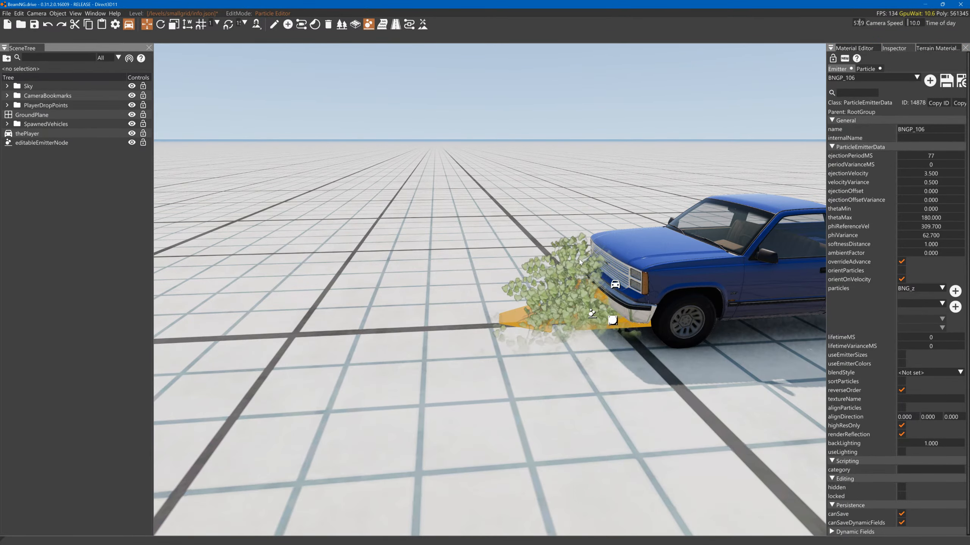
- Set the BNG_z particle's dragCoefficient to 3.7 and its gravityCoefficient to -0.3
right_drag(594, 313, 594, 268)
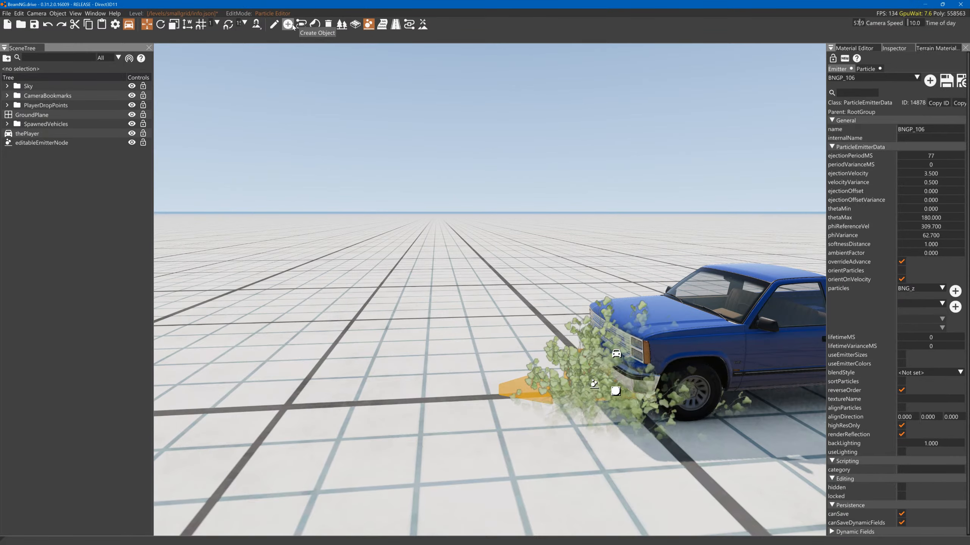
right_drag(496, 275, 429, 238)
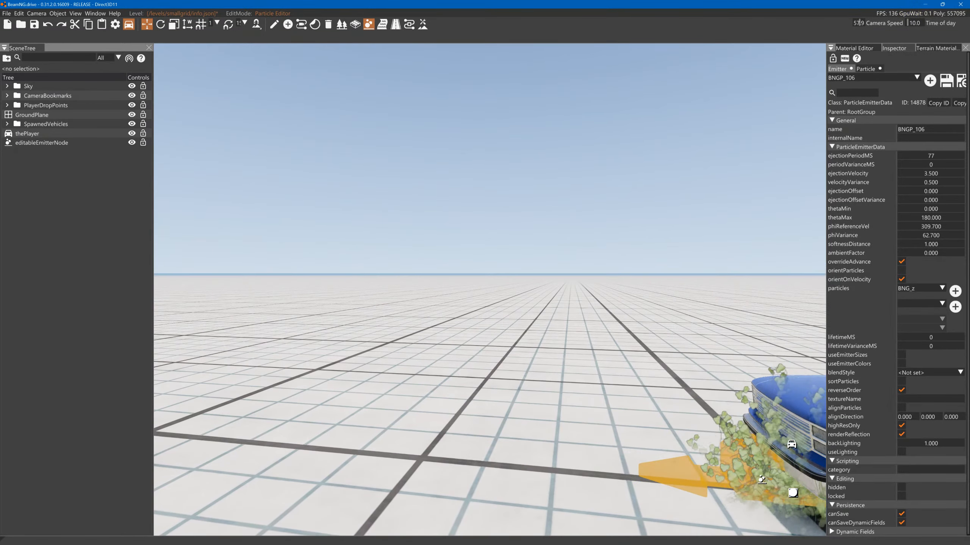
right_drag(423, 82, 570, 178)
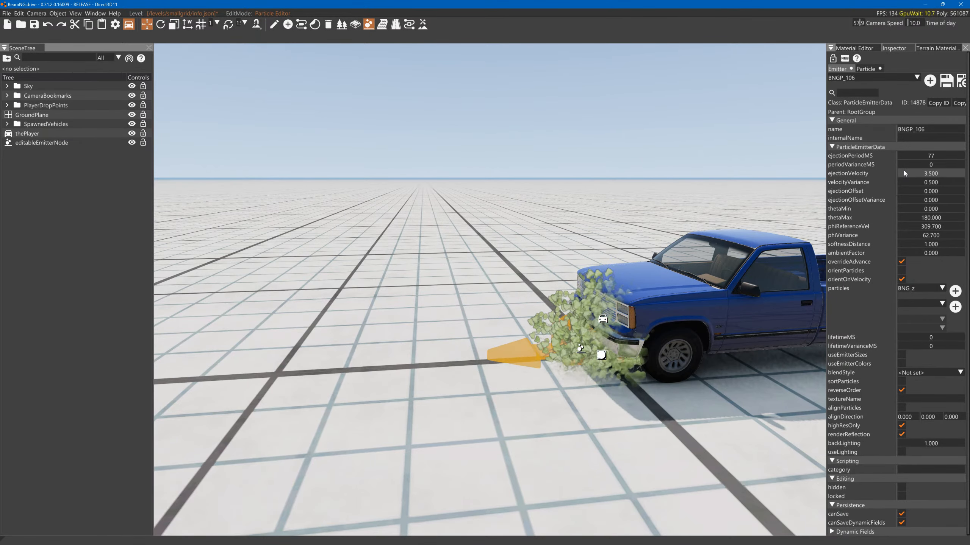
click(865, 69)
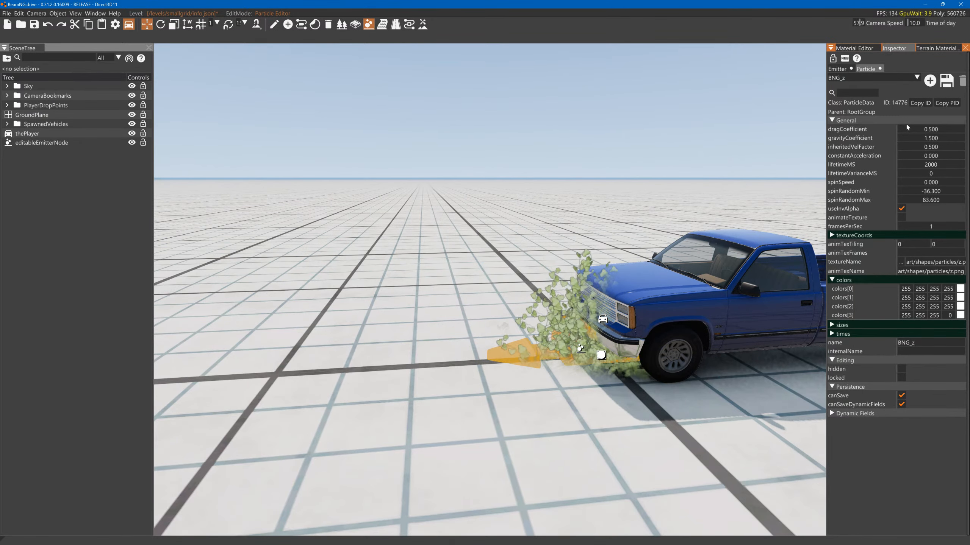
drag(926, 129, 914, 138)
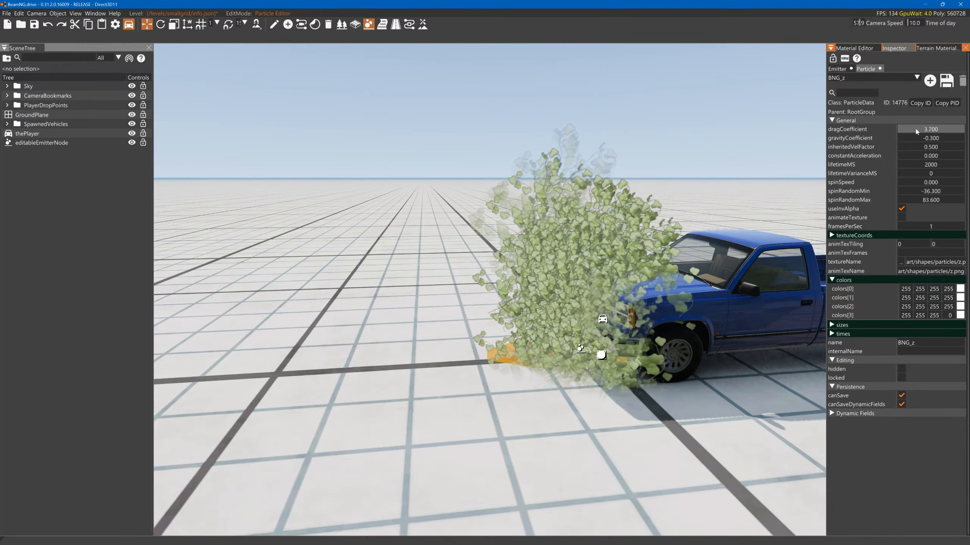
drag(909, 129, 929, 134)
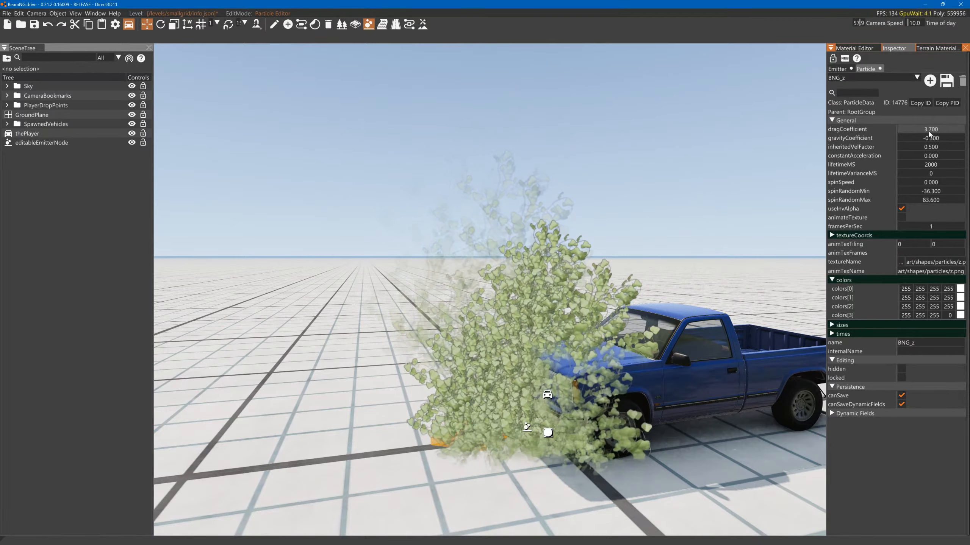
- Set emitter BNGP_106's ejectionVelocity to 15.2, and try a dragCoefficient of 0 on the BNG_z particle before setting it to 5
click(839, 70)
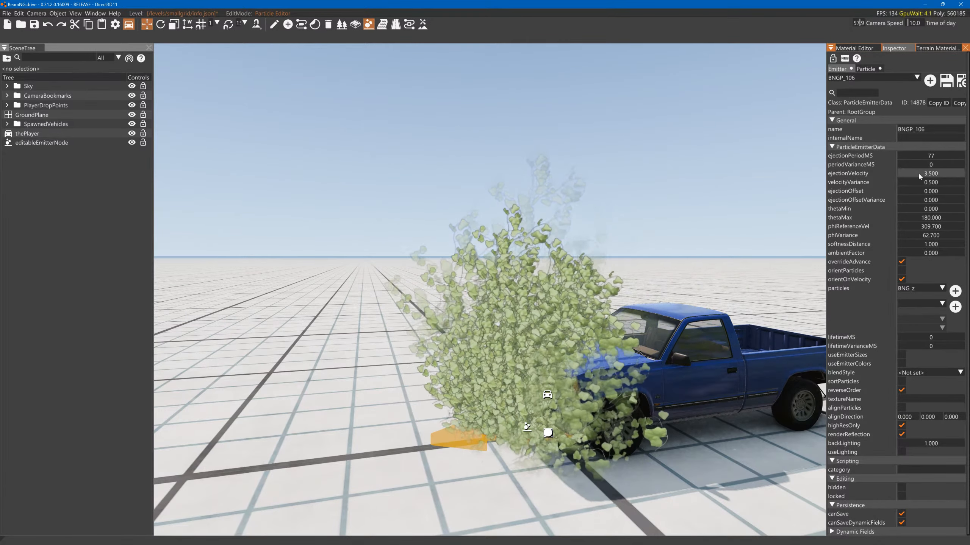
drag(918, 172, 949, 174)
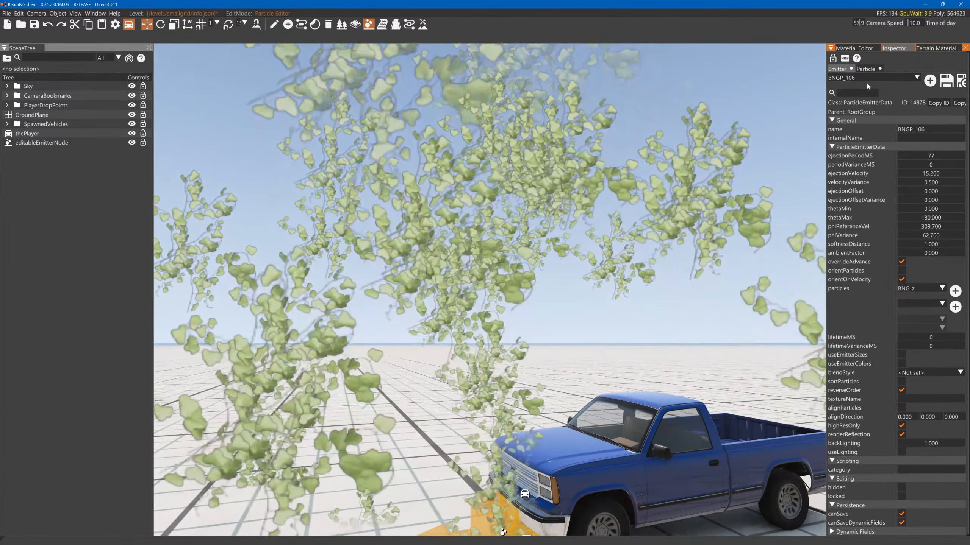
click(865, 69)
drag(923, 129, 899, 129)
right_drag(712, 176, 698, 156)
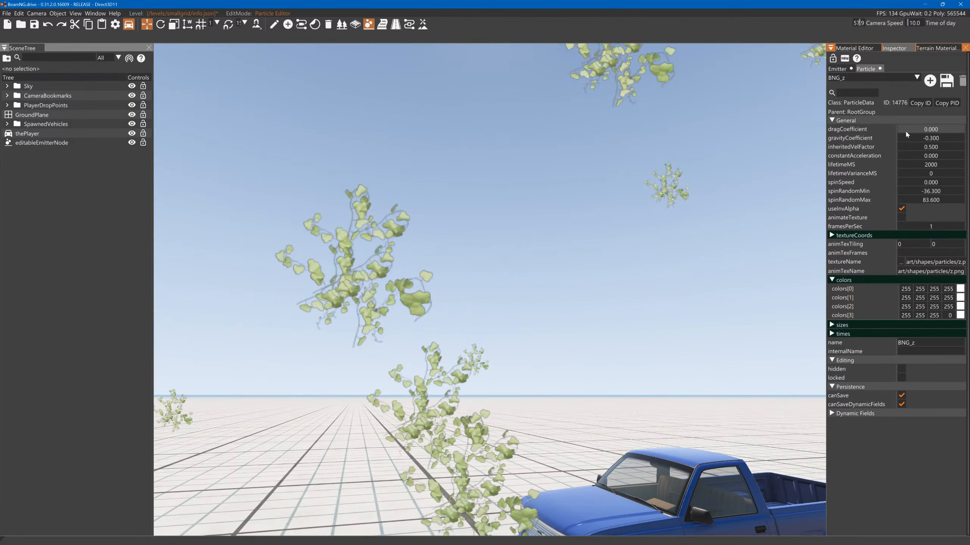
drag(906, 130, 936, 130)
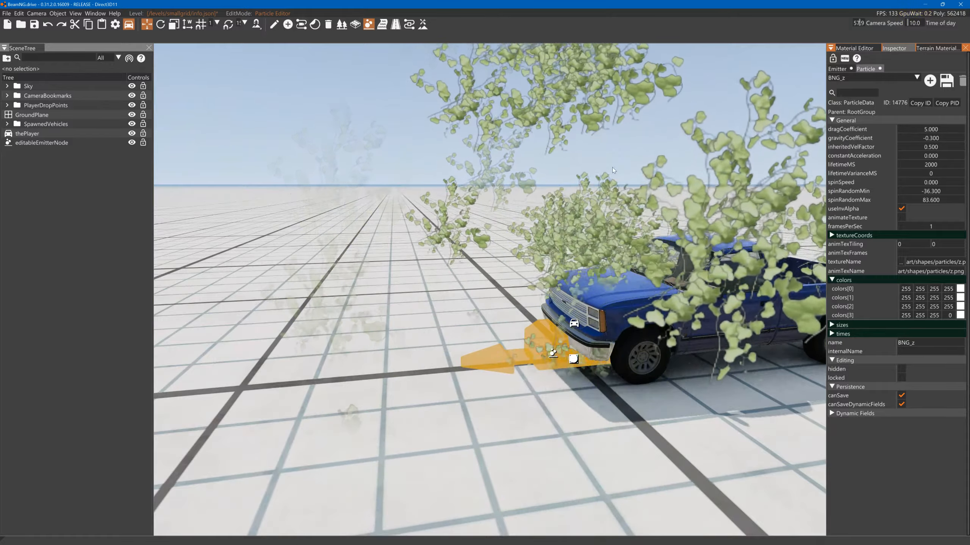
right_drag(565, 330, 569, 324)
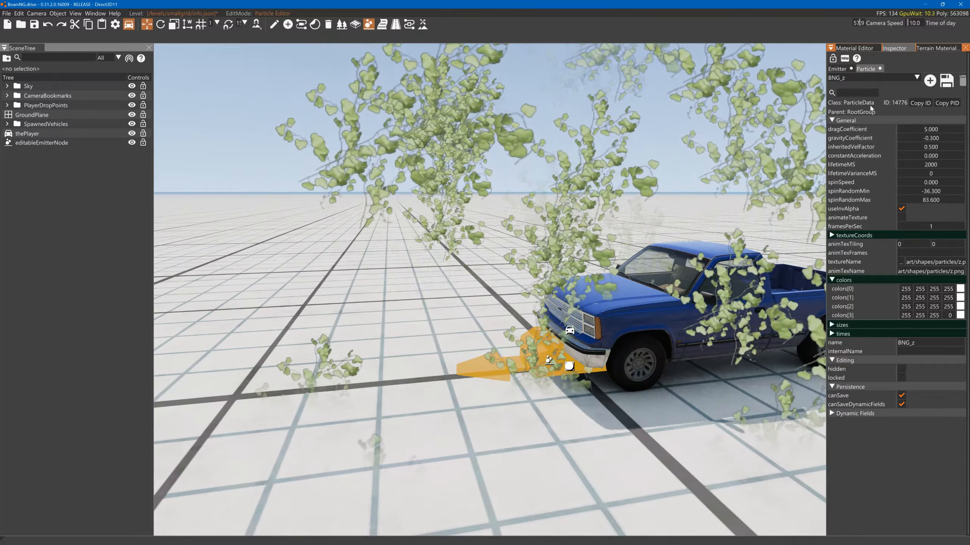
- Set emitter BNGP_106's ejectionPeriodMS to 1
click(841, 70)
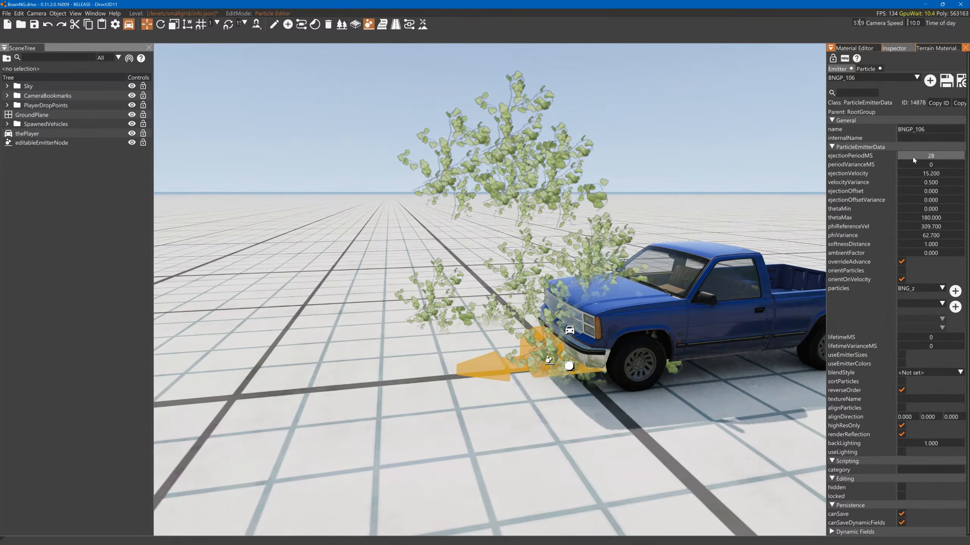
drag(914, 160, 906, 160)
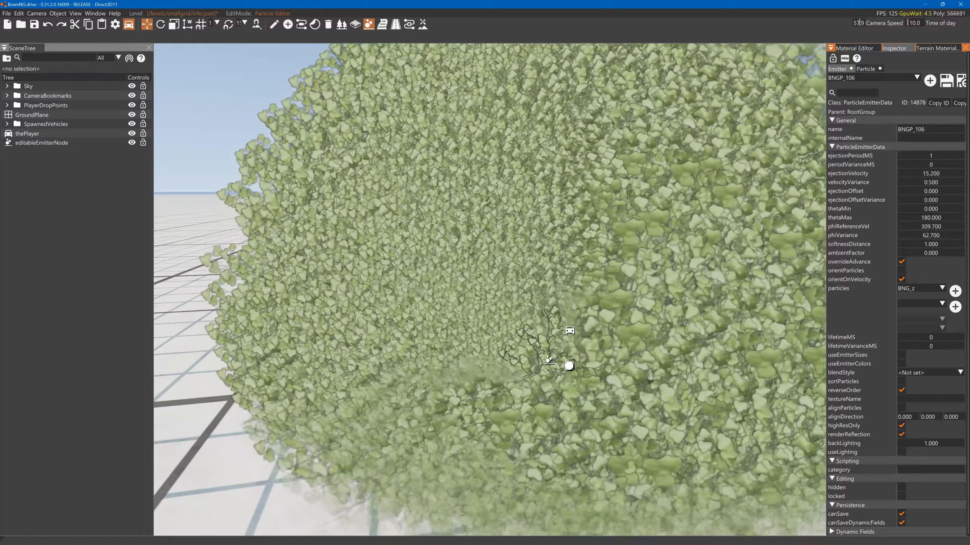
- Restart the Particle Editor in an empty area away from the truck and load emitter BNGP_106 there
key(s)
right_drag(545, 277, 441, 265)
key(w)
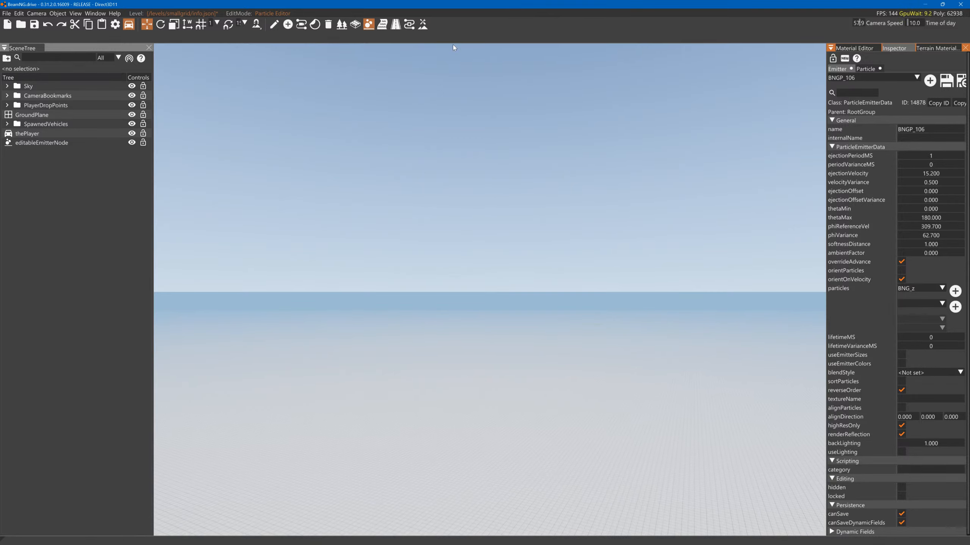
click(423, 25)
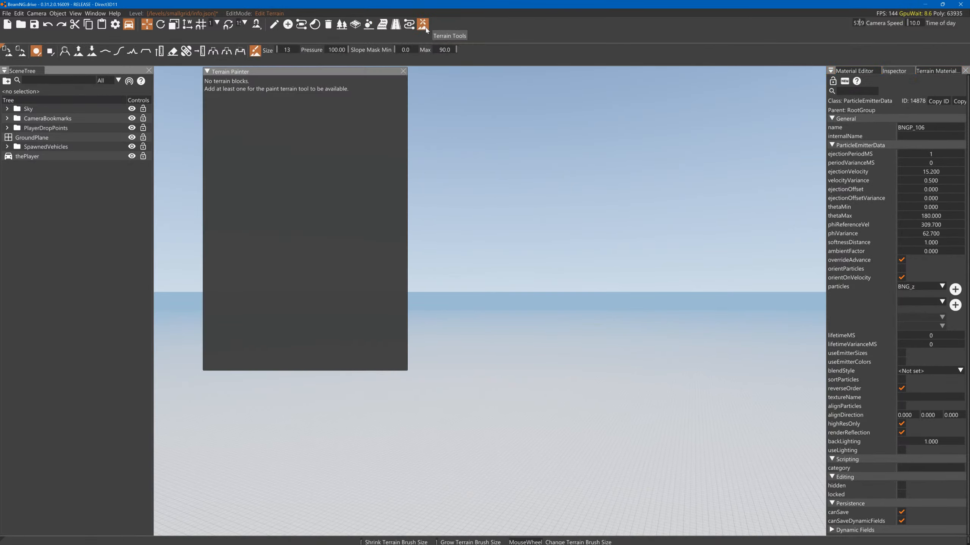
click(368, 25)
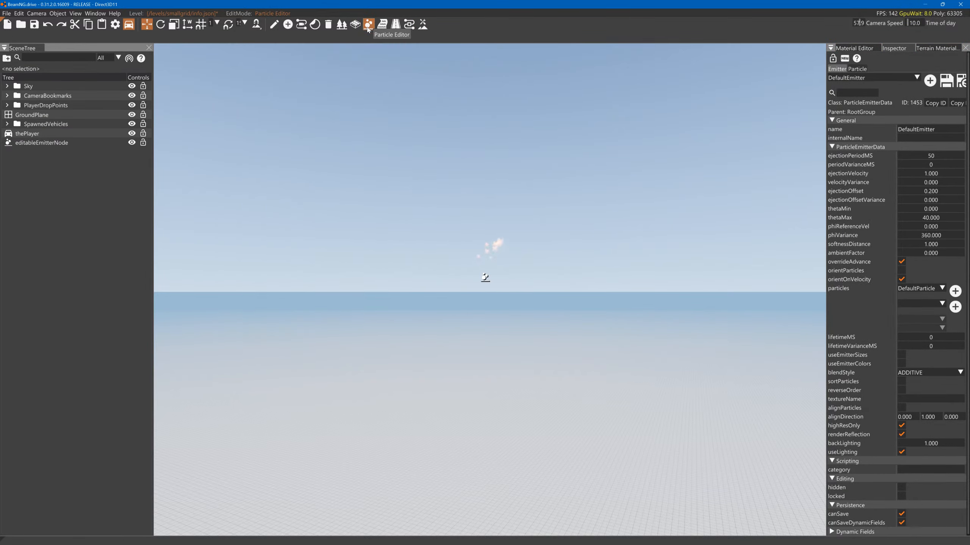
click(859, 79)
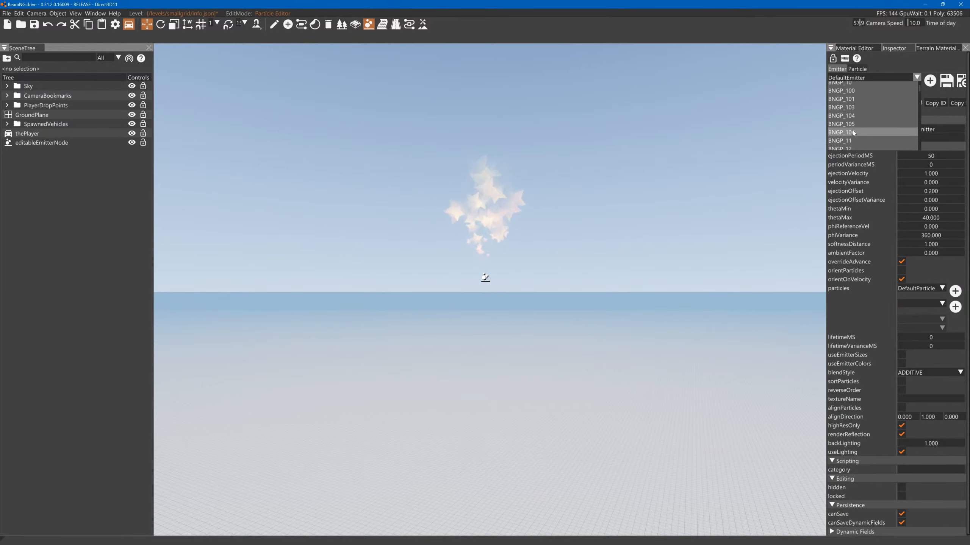
click(853, 132)
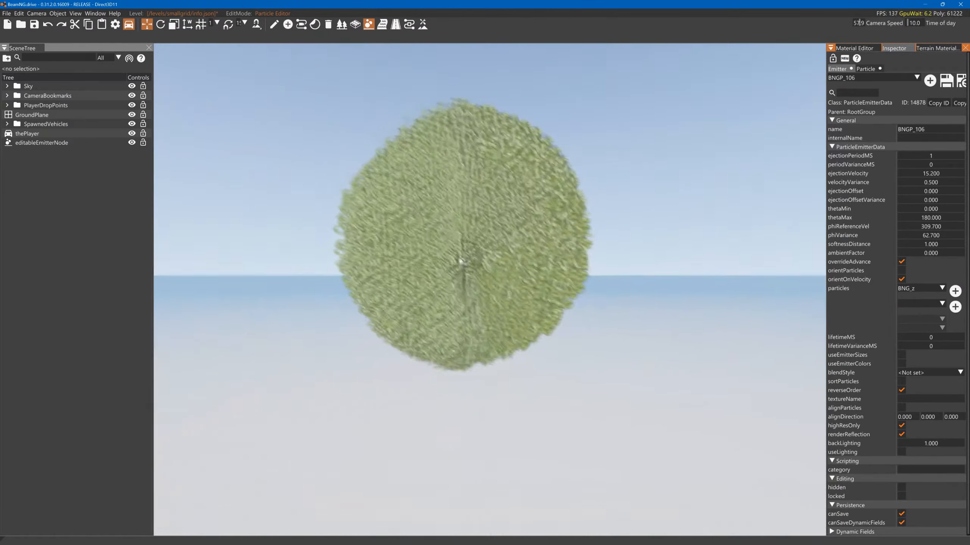
- Set both phiReferenceVel and phiVariance of emitter BNGP_106 to 0
mouse_move(707, 155)
right_down()
mouse_move(707, 145)
mouse_move(708, 168)
right_up()
key(w)
key(s)
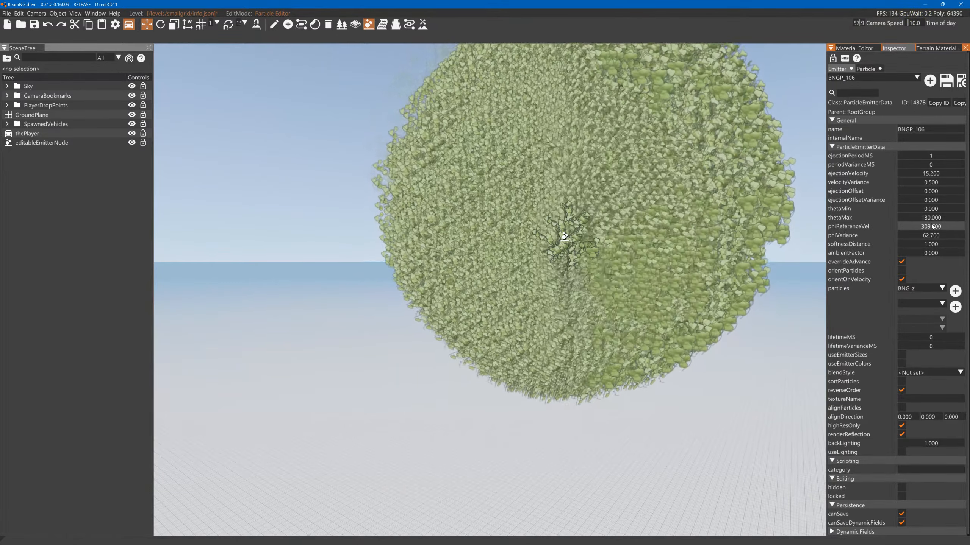
drag(932, 226, 902, 229)
drag(138, 237, 98, 239)
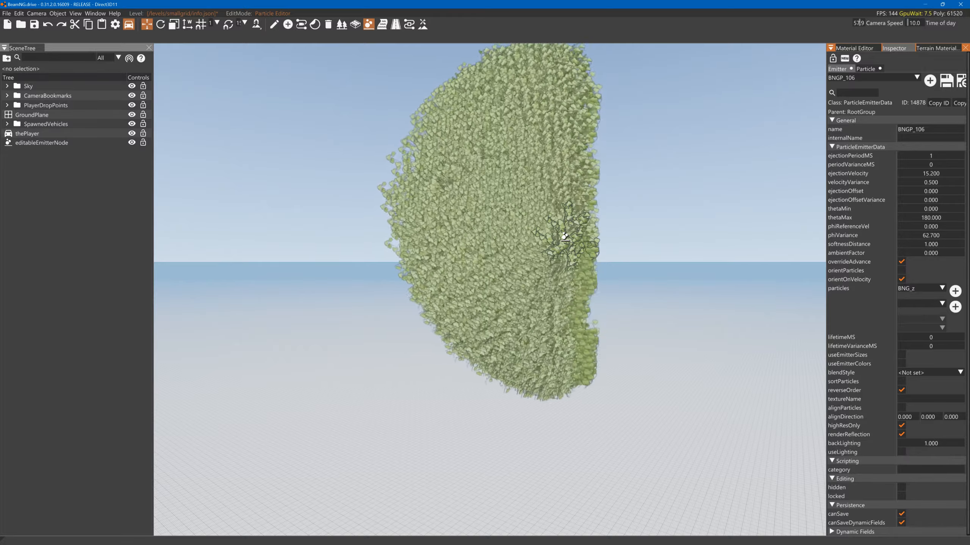
drag(945, 236, 677, 237)
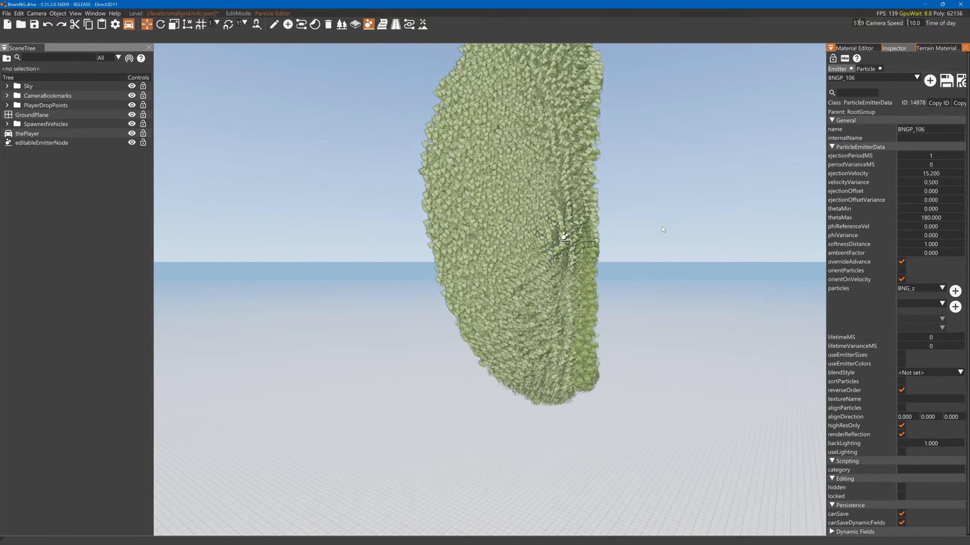
- Try a thetaMax of 0 on emitter BNGP_106 and return it to 180
key(a)
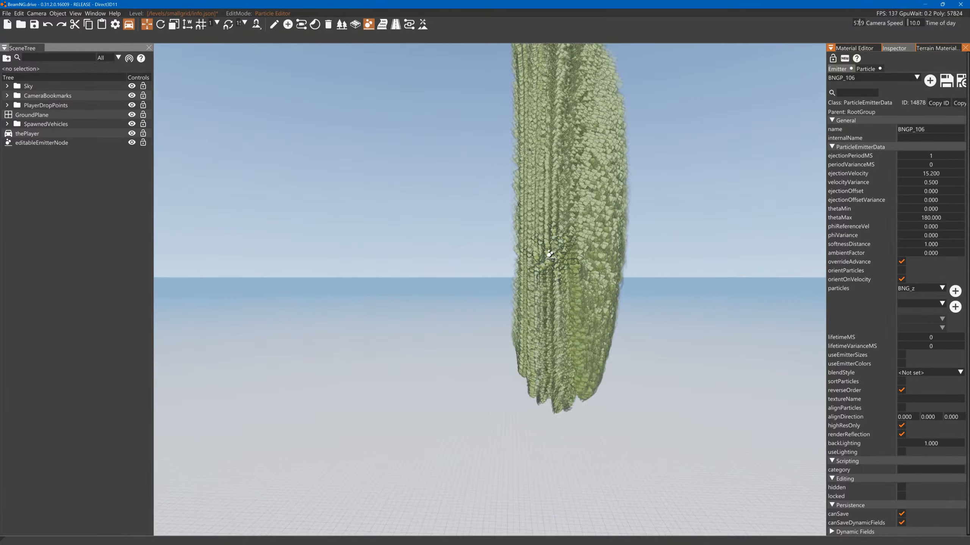
key(d)
mouse_move(283, 378)
right_down()
mouse_move(280, 361)
mouse_move(282, 378)
right_up()
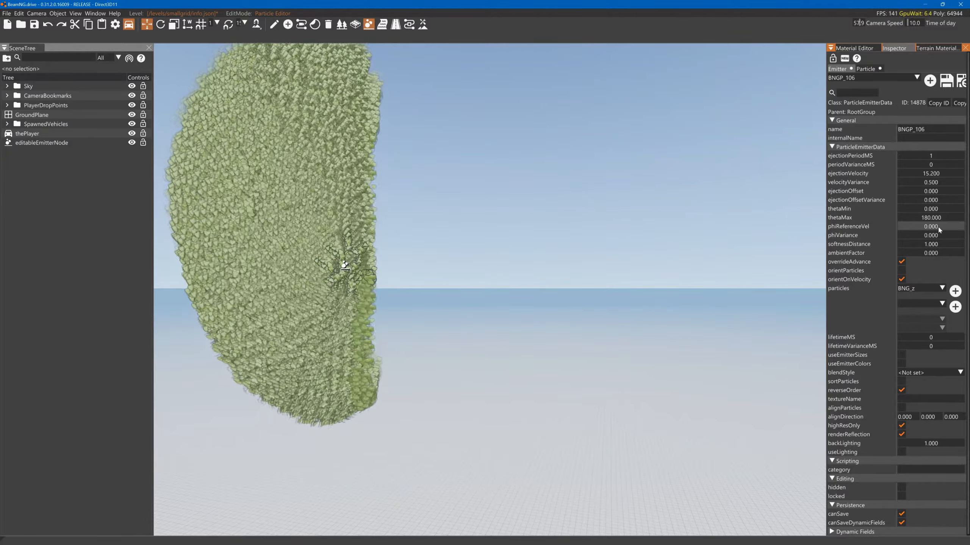
drag(931, 218, 753, 222)
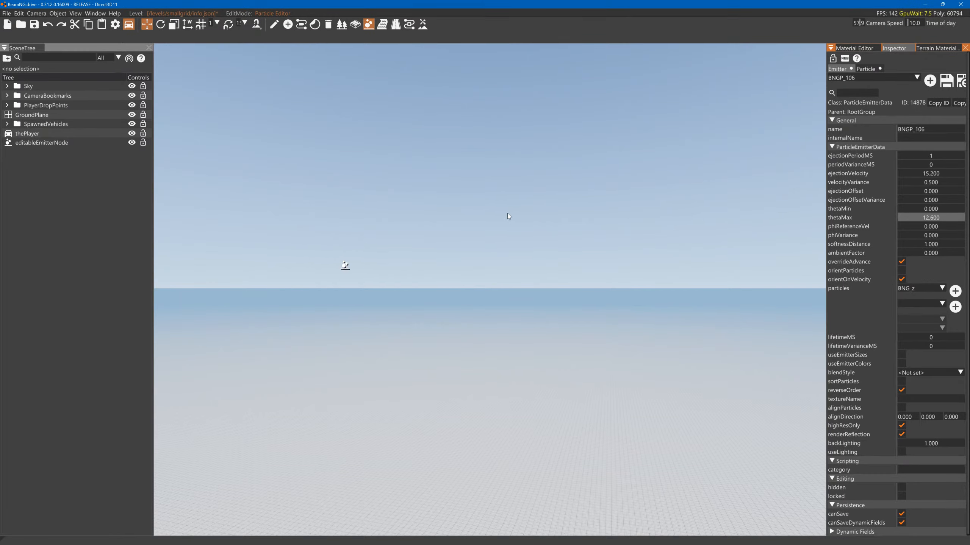
drag(415, 215, 416, 215)
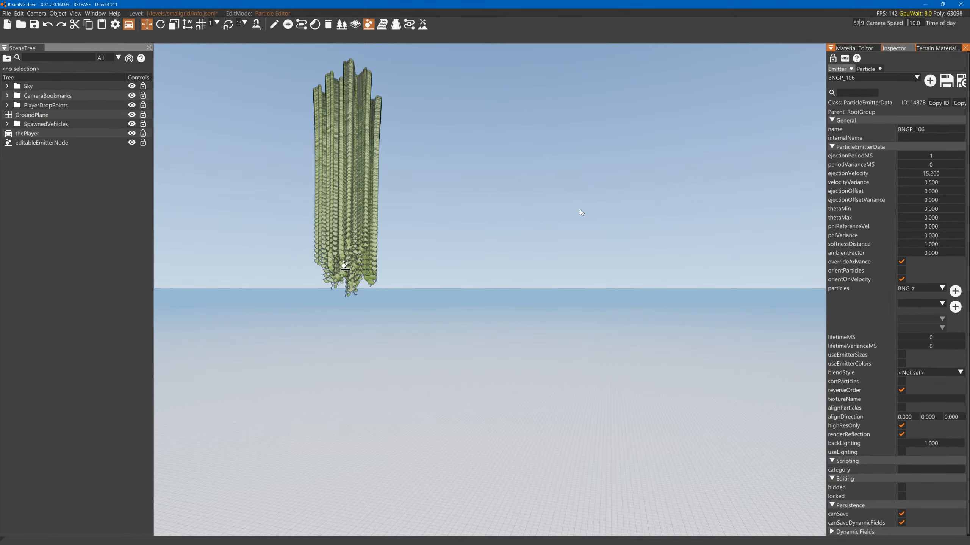
mouse_move(848, 215)
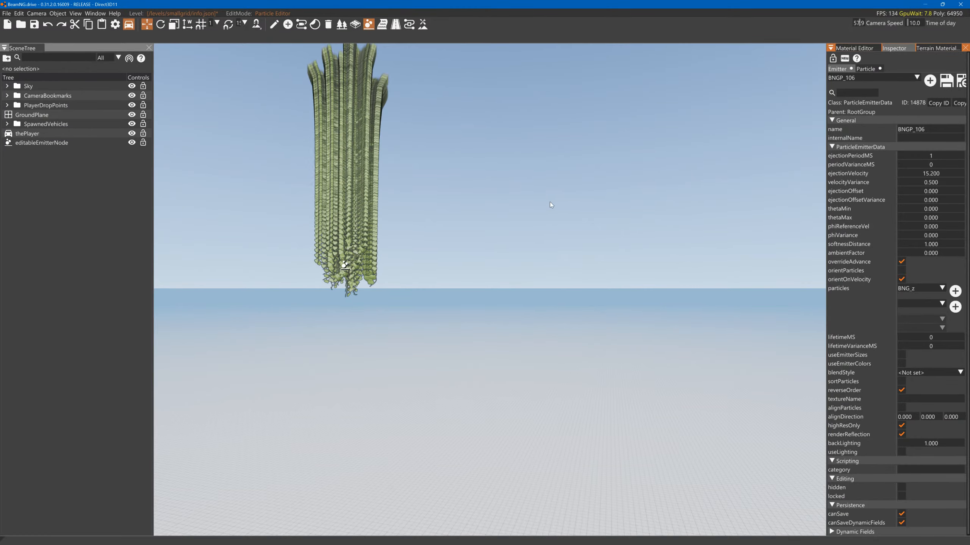
right_drag(550, 202, 534, 175)
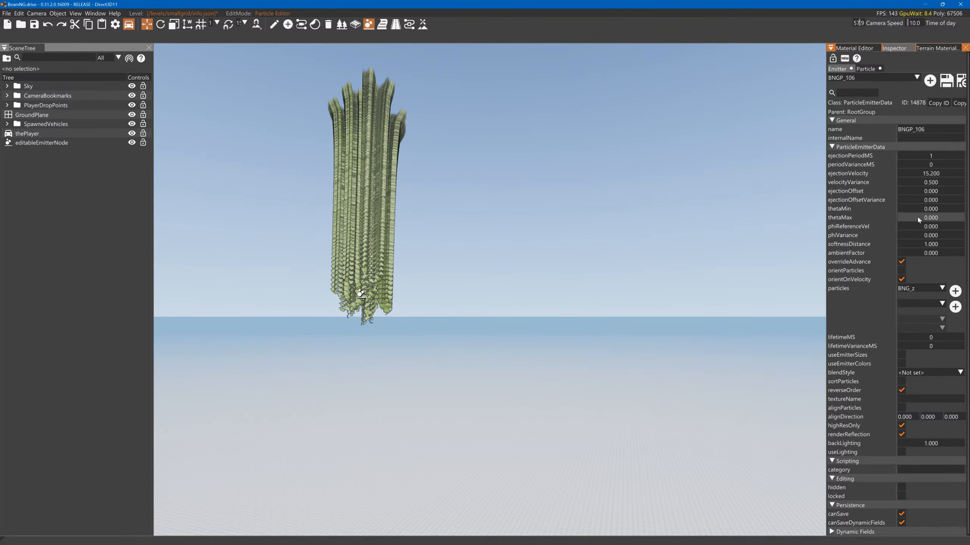
drag(912, 219, 962, 216)
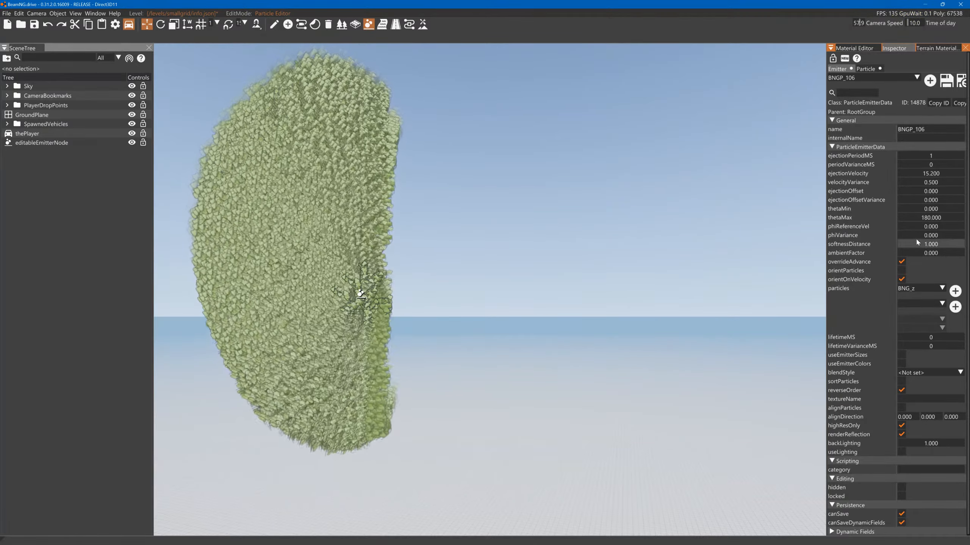
- Set emitter BNGP_106's phiReferenceVel to 360, phiVariance to 251.9 and ejectionPeriodMS to 23
mouse_move(913, 229)
mouse_down()
mouse_move(965, 230)
mouse_move(895, 227)
mouse_up()
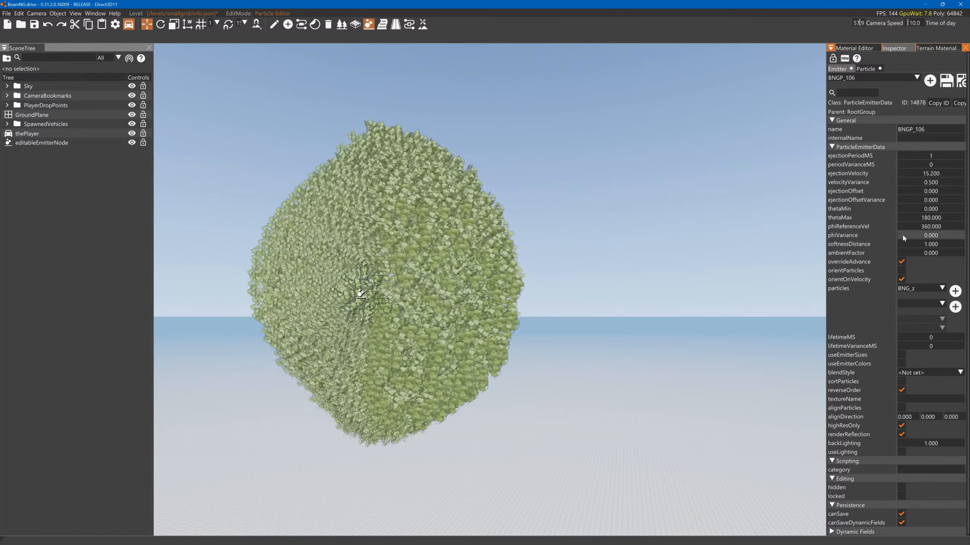
right_drag(668, 237, 660, 238)
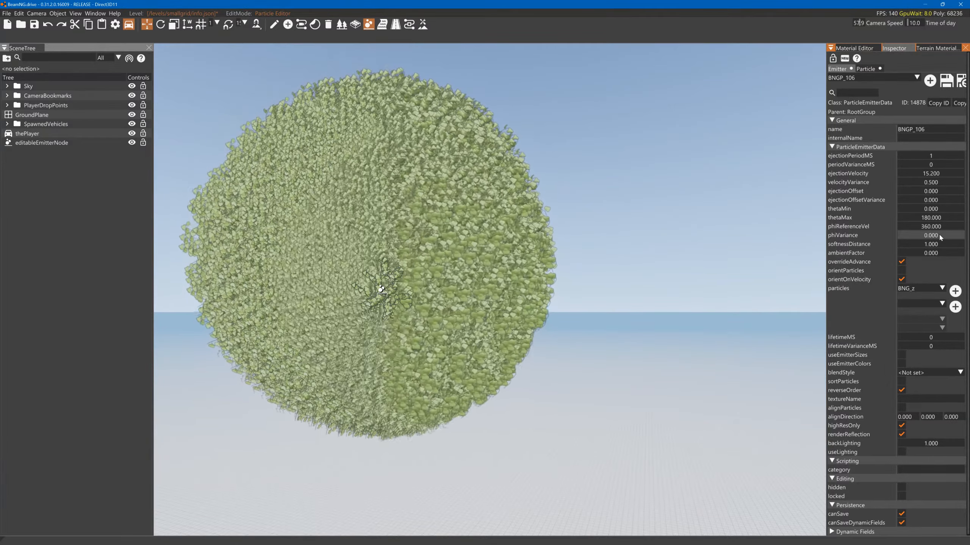
drag(908, 236, 916, 235)
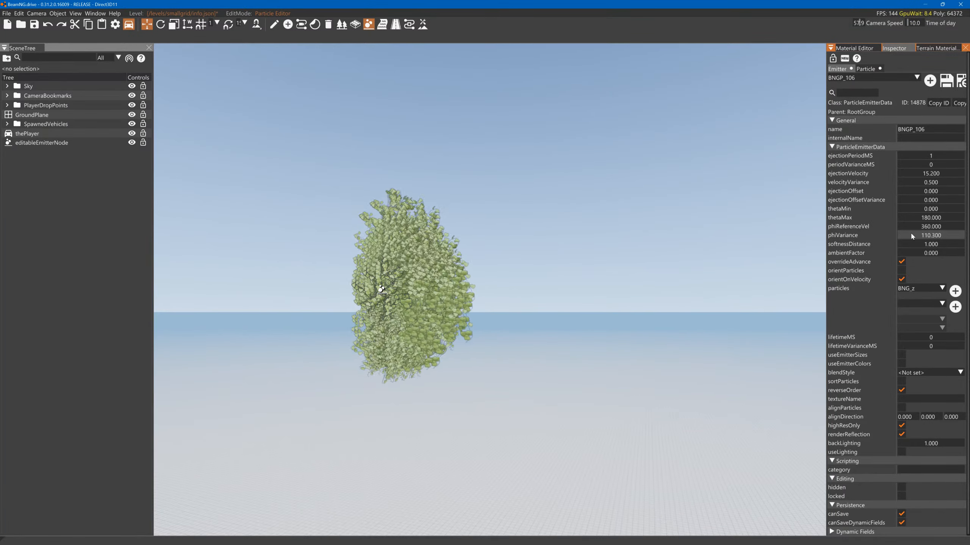
drag(908, 237, 914, 234)
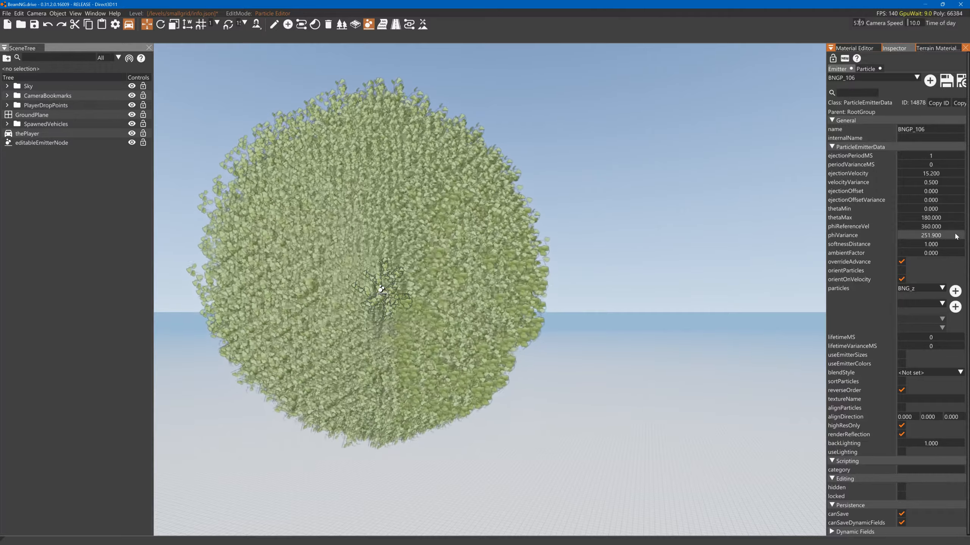
drag(927, 158, 930, 158)
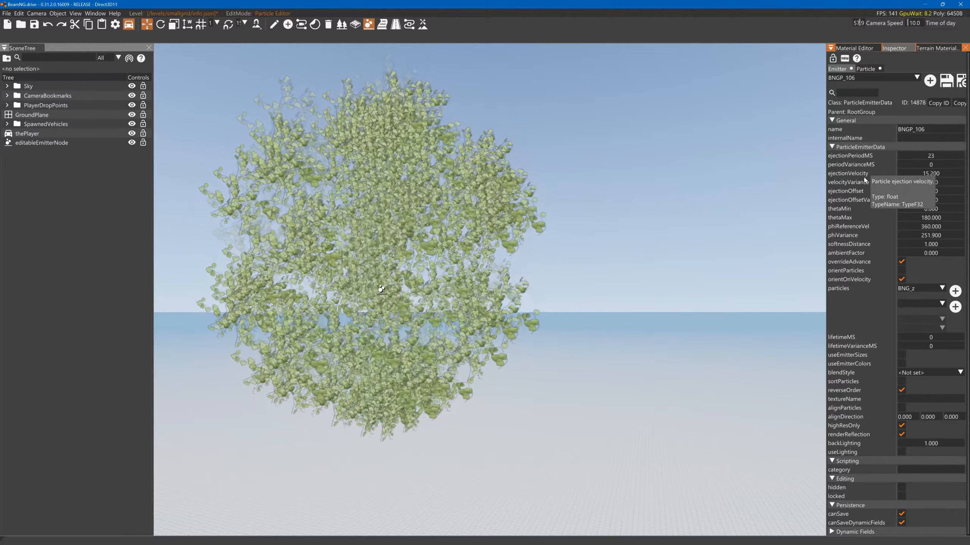
- Start choosing a new texture file for particle BNG_z and browse to the /art/shapes/particles/ folder
click(865, 69)
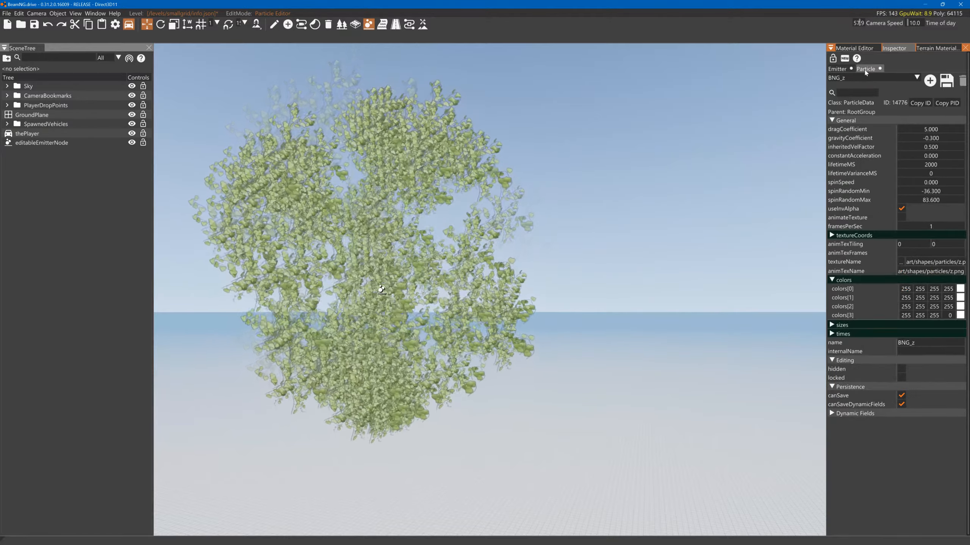
click(900, 263)
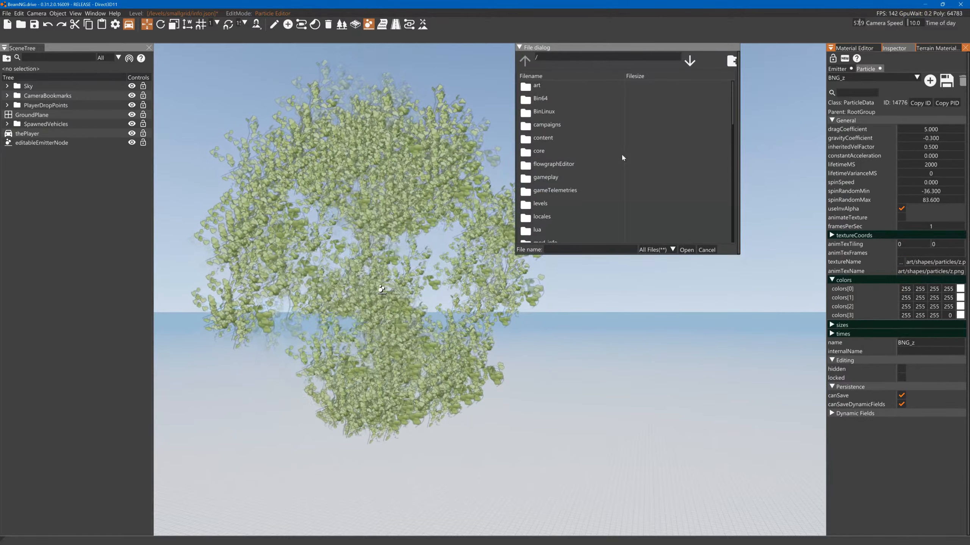
double_click(544, 86)
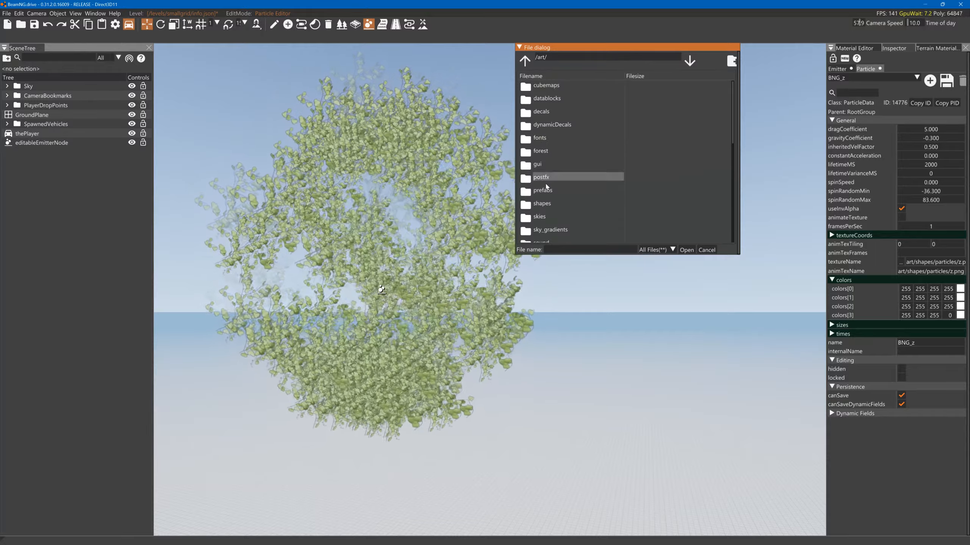
scroll(548, 178, down, 2)
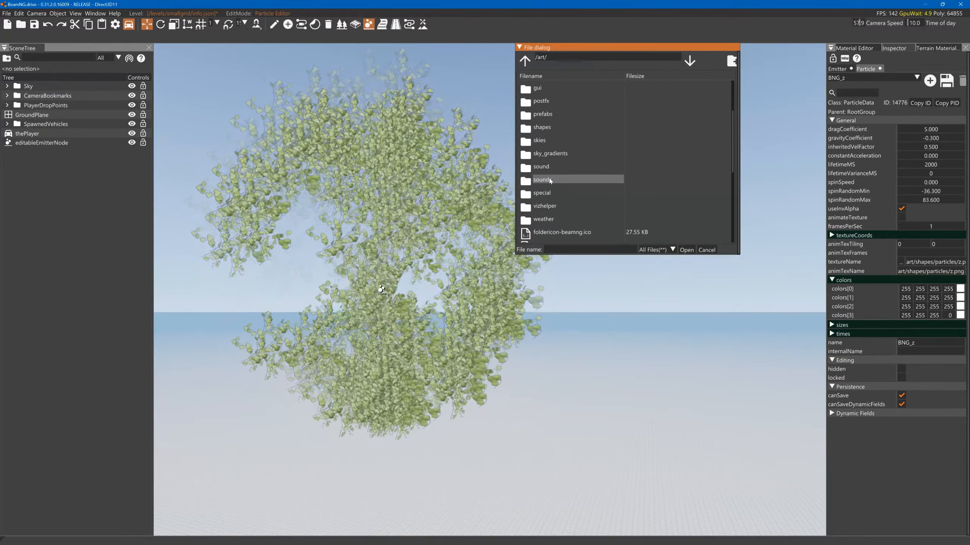
scroll(549, 178, up, 1)
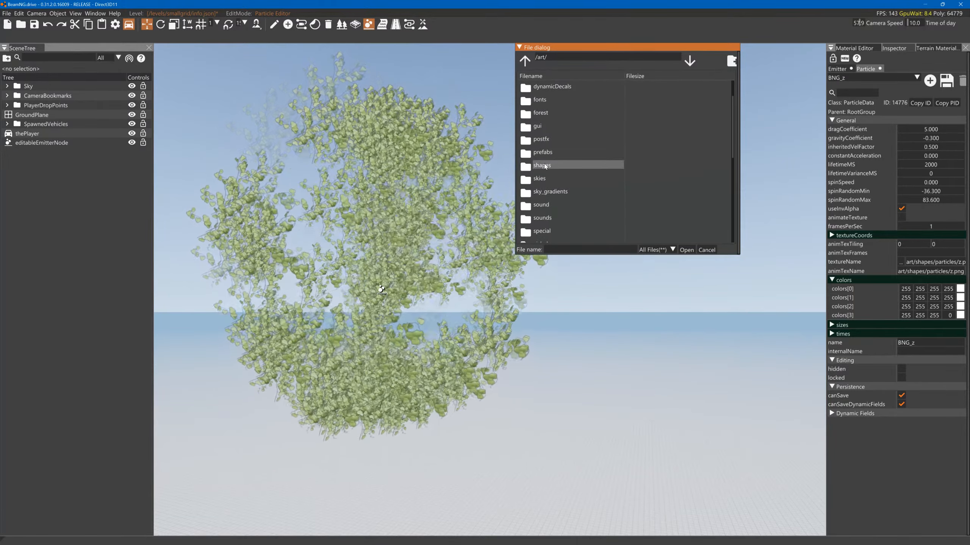
double_click(544, 166)
double_click(542, 193)
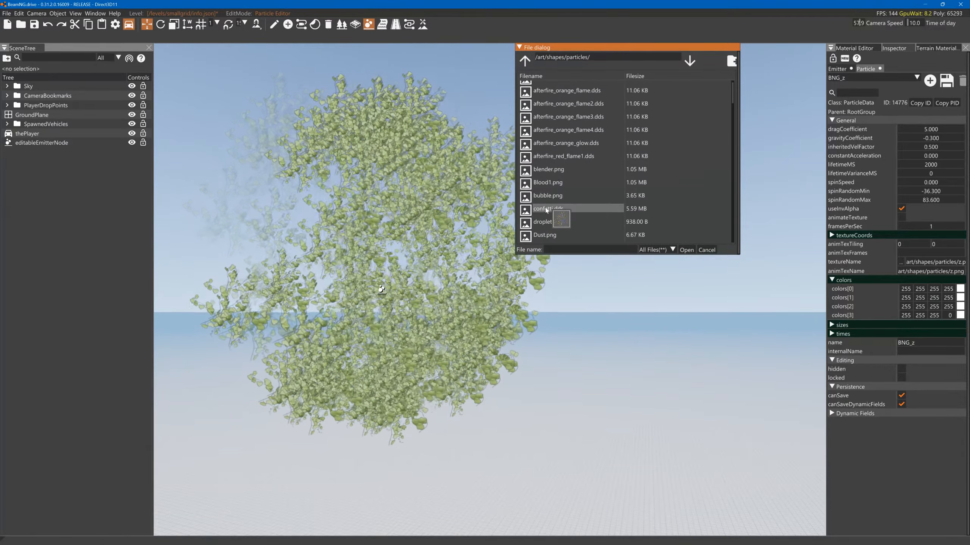
- Look through the texture files in the particles folder down to the end of the list
scroll(542, 236, down, 1)
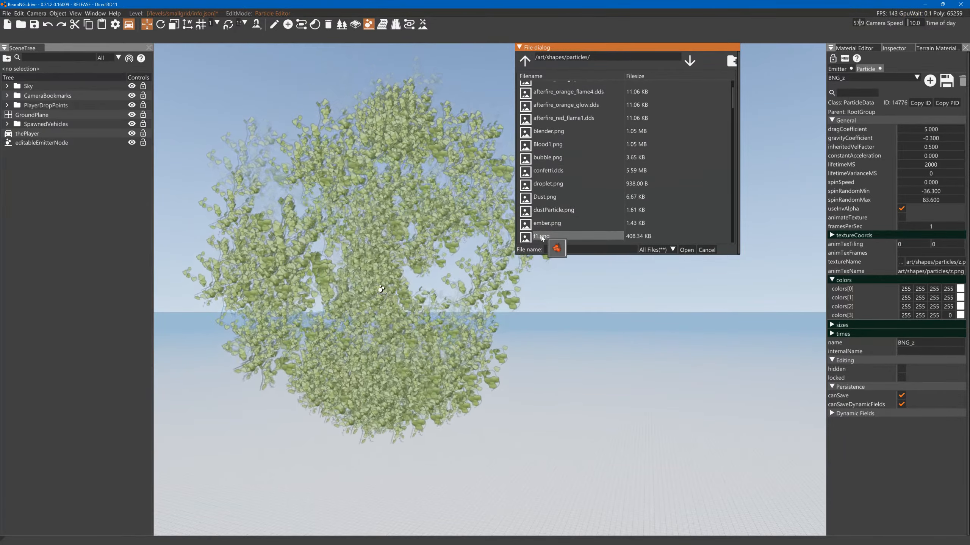
scroll(542, 237, down, 3)
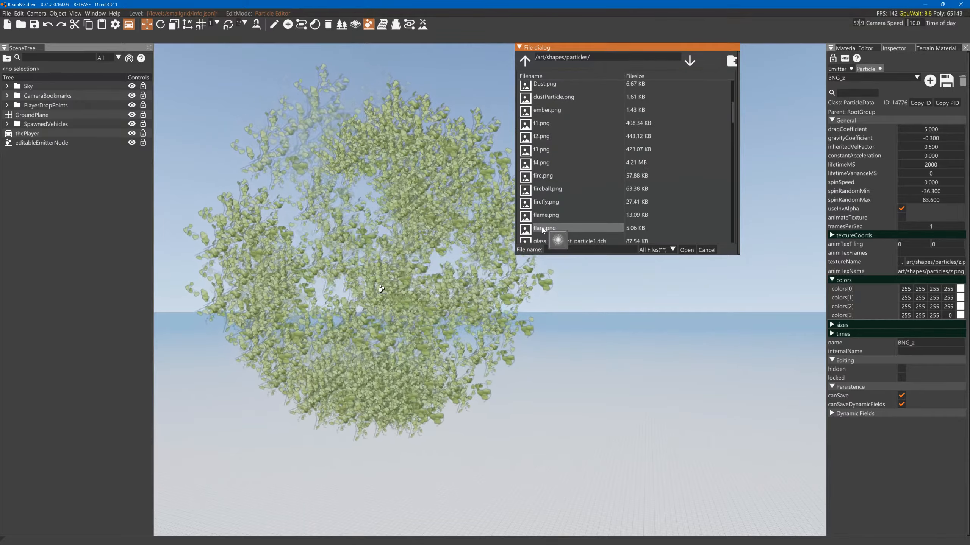
scroll(542, 229, down, 4)
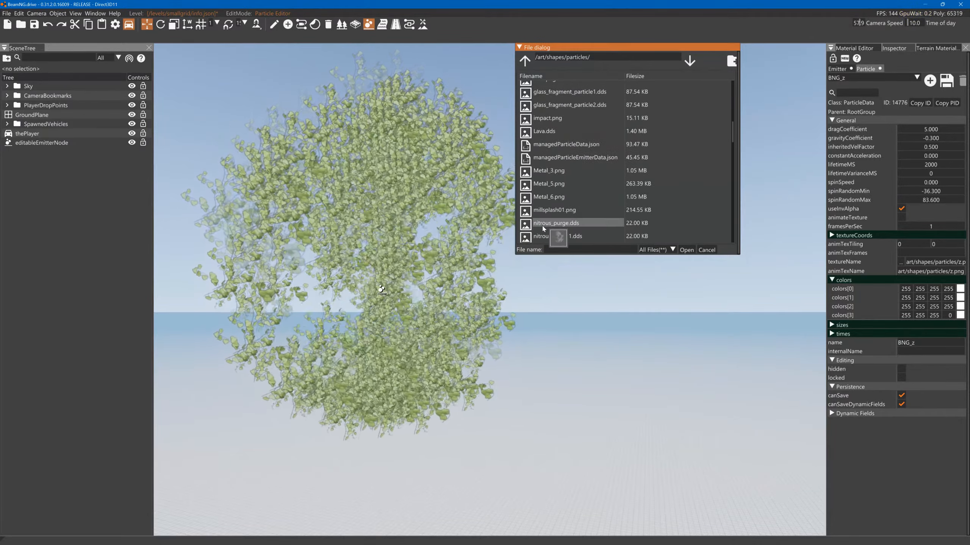
scroll(543, 228, down, 5)
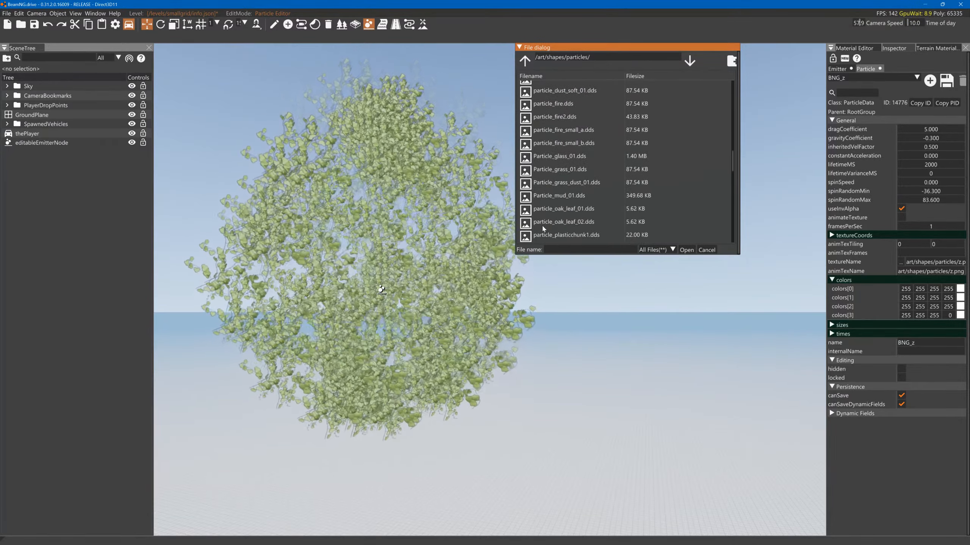
scroll(542, 228, down, 4)
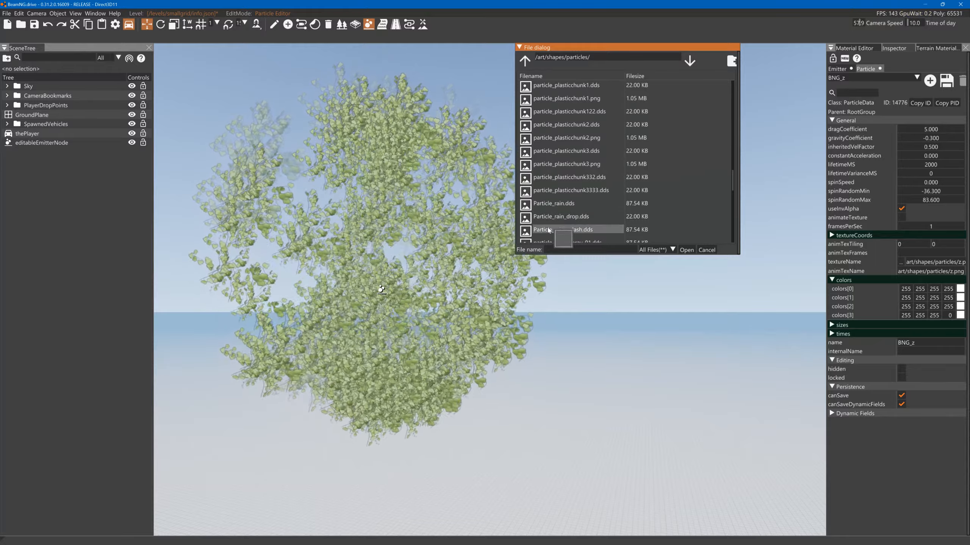
scroll(549, 228, down, 4)
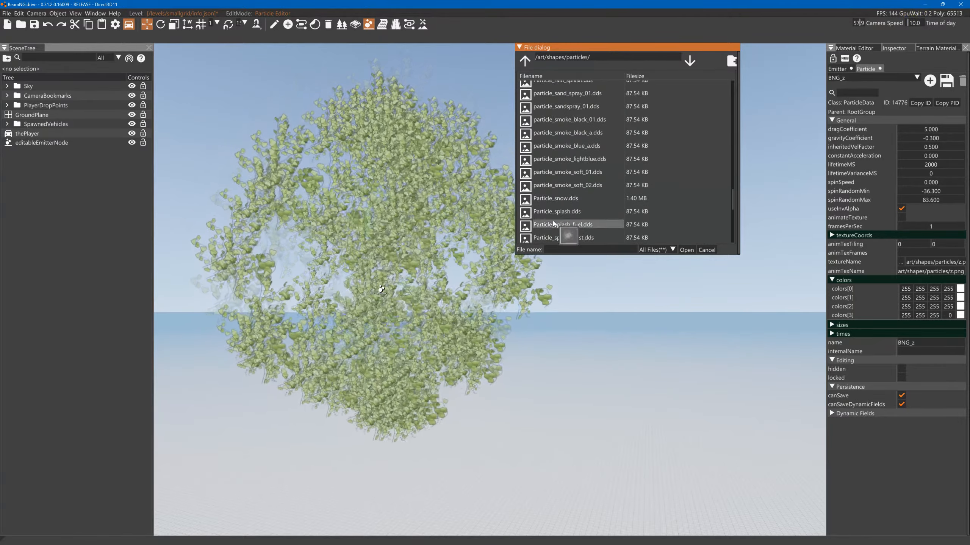
scroll(553, 224, down, 3)
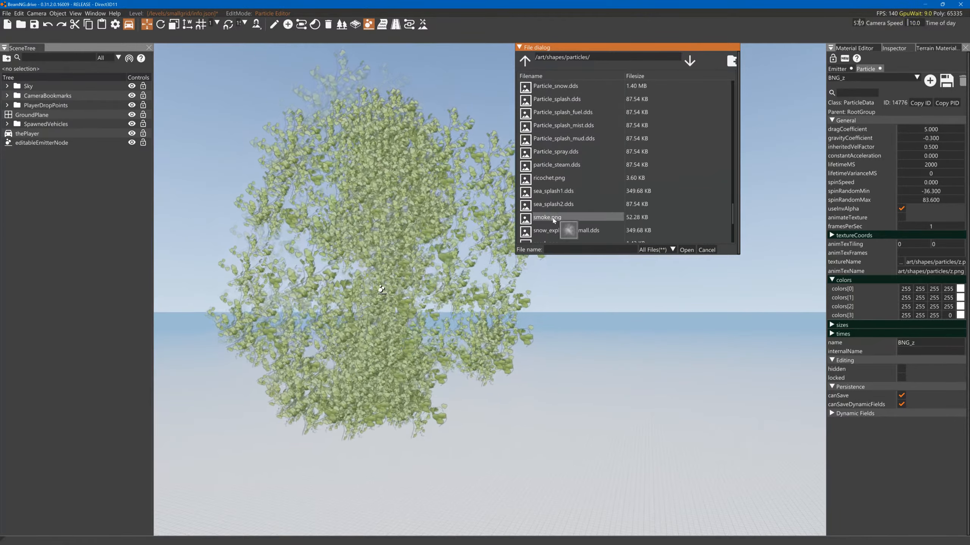
scroll(553, 220, down, 4)
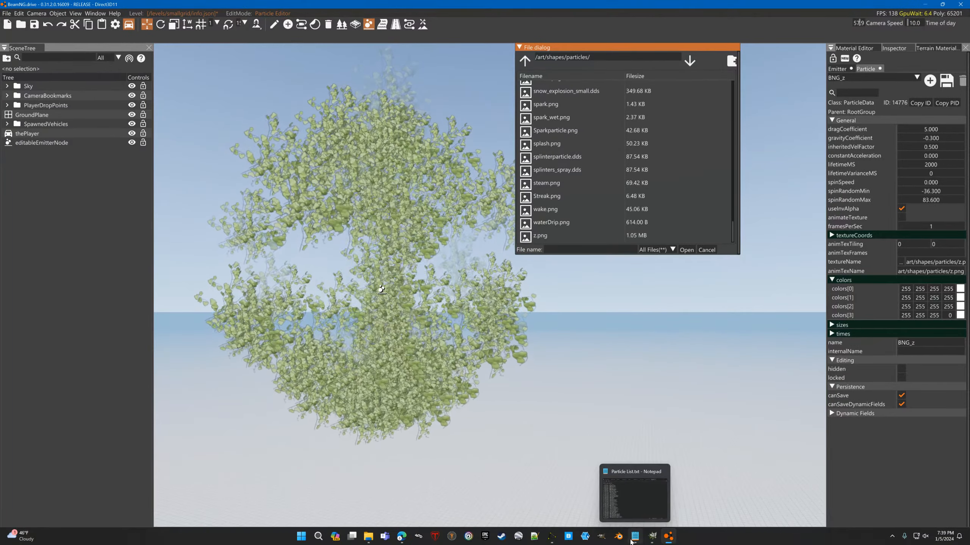
- Switch to GIMP, close the z image discarding its changes, and create a new 512 × 512 px image
click(651, 536)
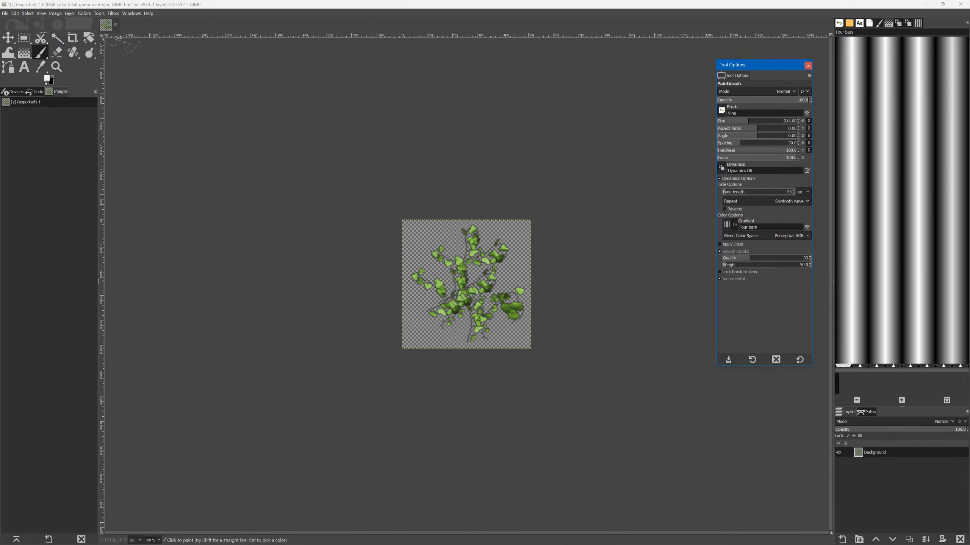
click(116, 26)
click(532, 318)
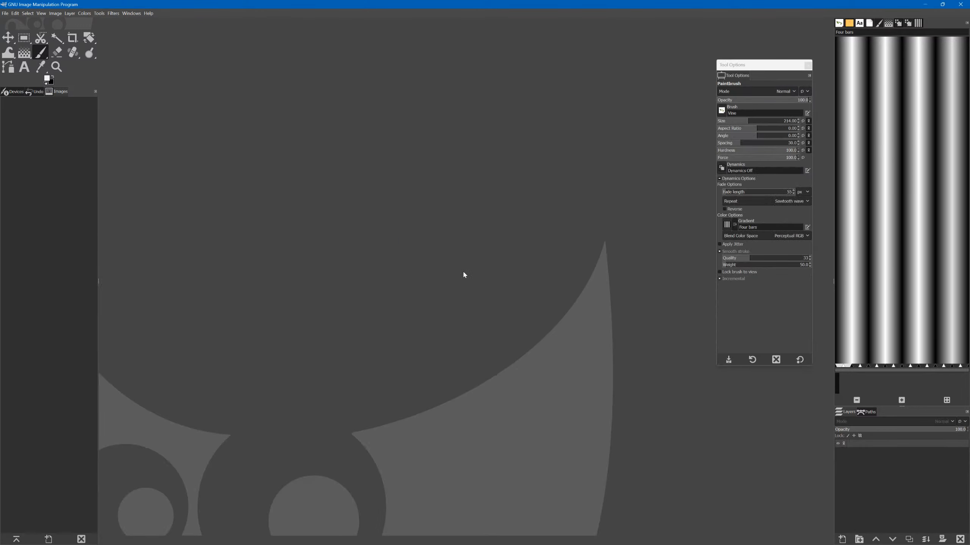
click(5, 13)
click(42, 22)
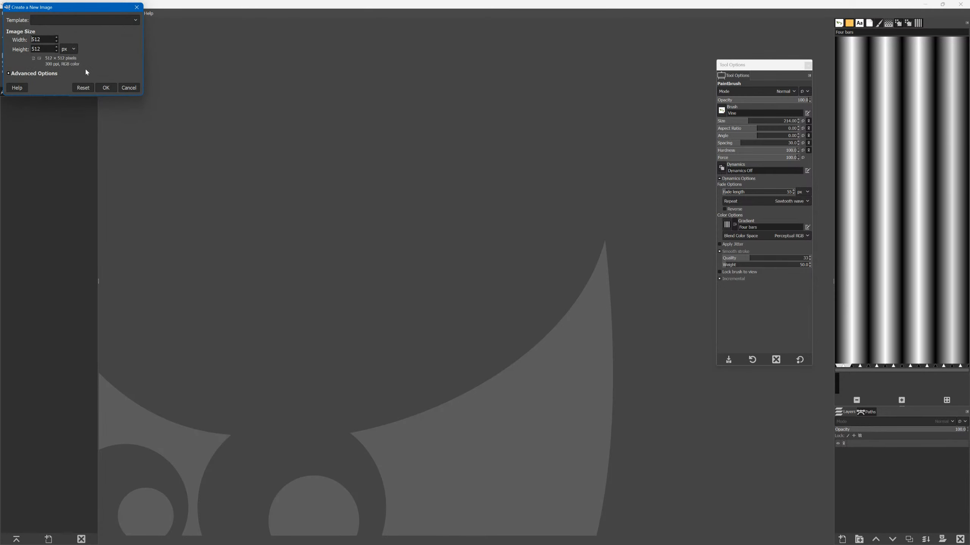
click(106, 87)
- Pick the 2. Hardness 100 brush for the Paintbrush and set the foreground colour to dark green
click(721, 112)
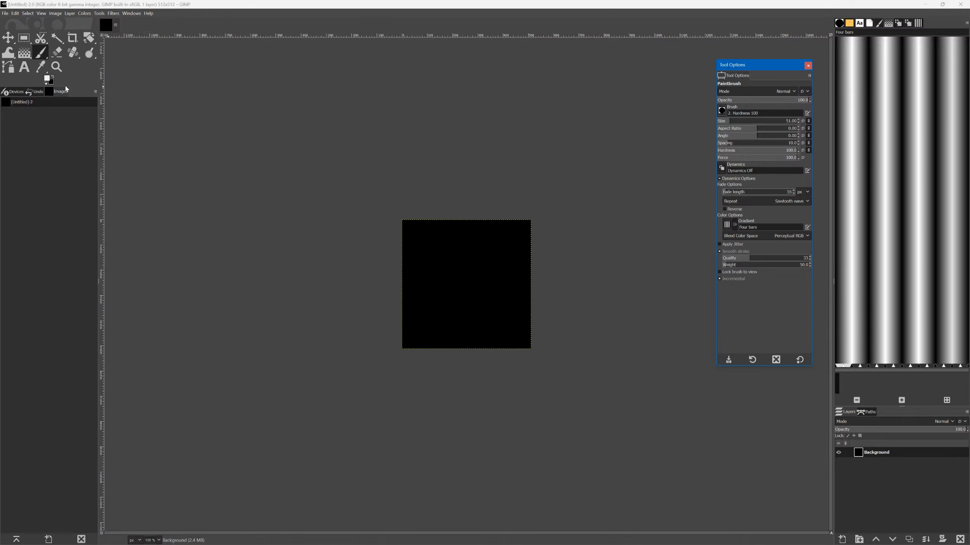
click(50, 81)
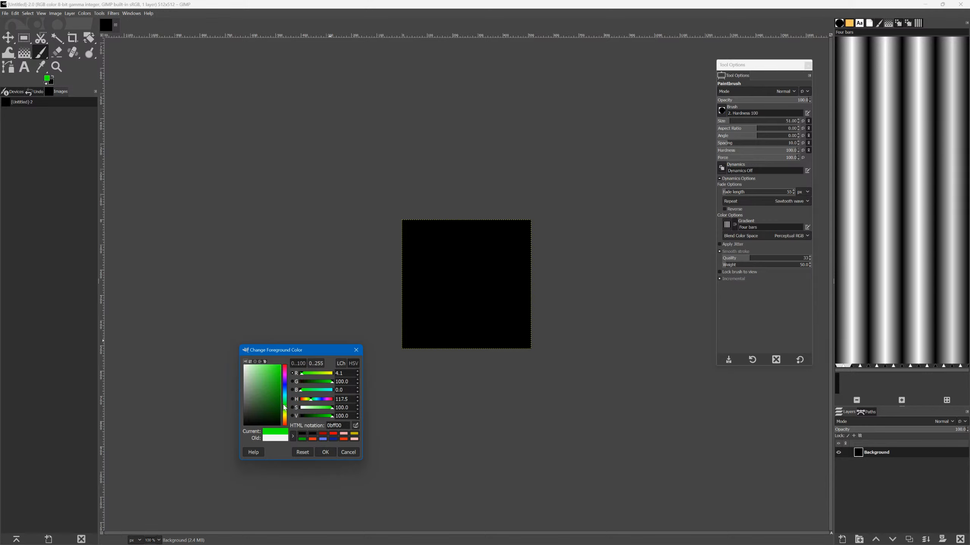
click(324, 453)
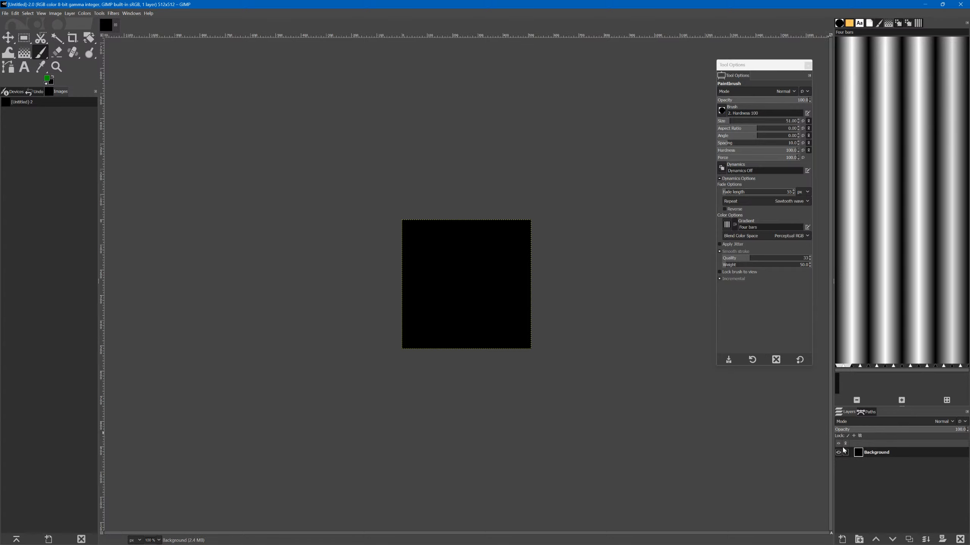
- Add an alpha channel to the Background layer and clear its black fill to transparency
right_click(877, 456)
click(900, 413)
key(Delete)
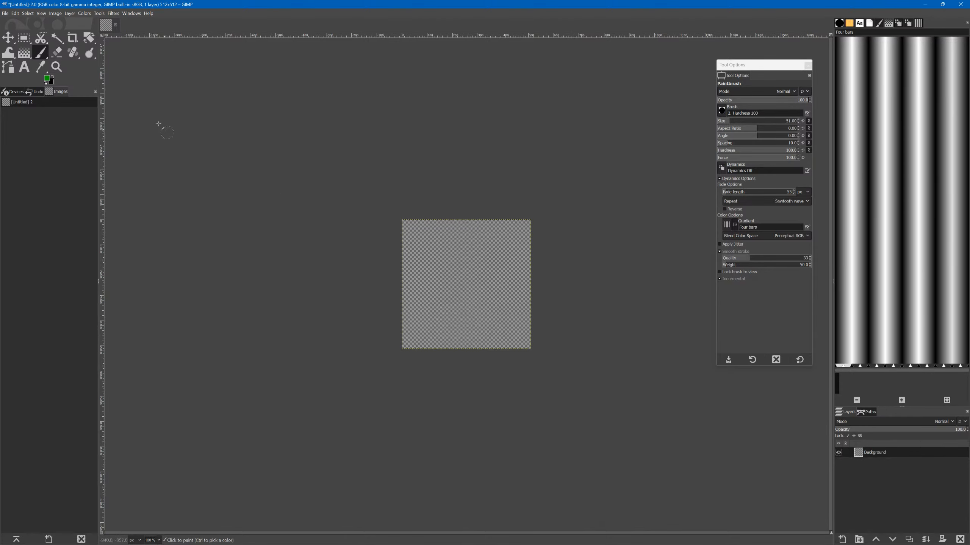
- Stamp one solid green circle in the middle of the canvas with the Paintbrush at size 299
click(755, 122)
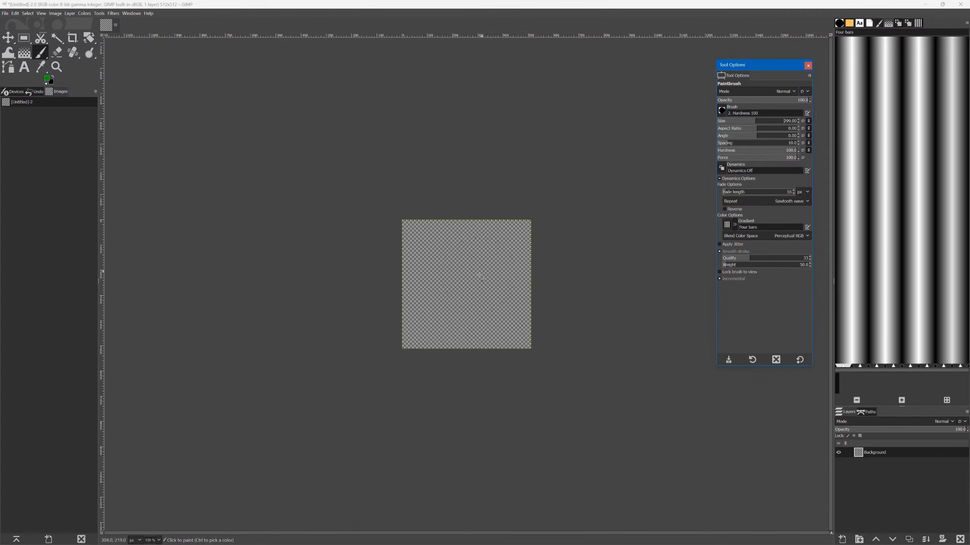
click(465, 282)
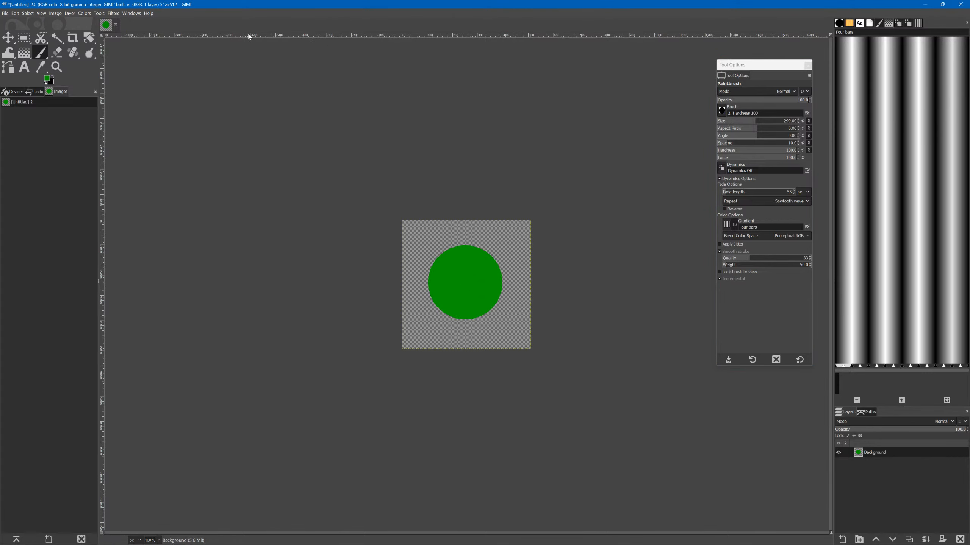
click(145, 39)
- Shade the green circle like a ball with Dodge / Burn and brush 2. Hardness 075, burning the edges at size 169 and dodging a highlight at size 49
click(91, 55)
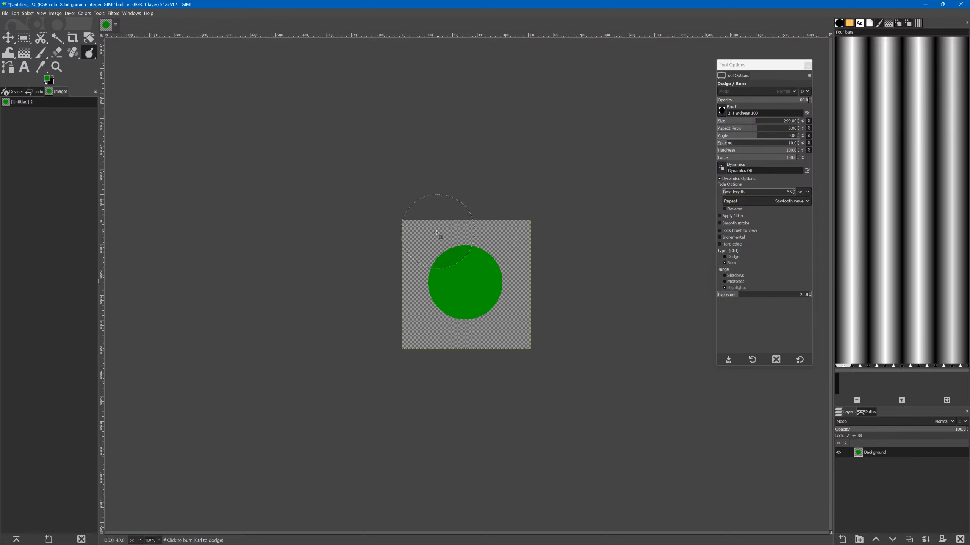
click(722, 111)
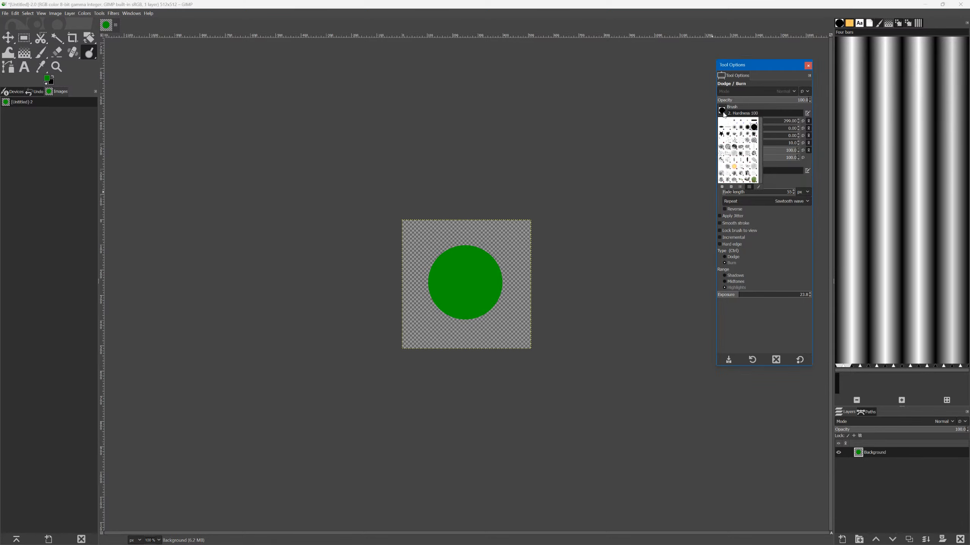
click(748, 130)
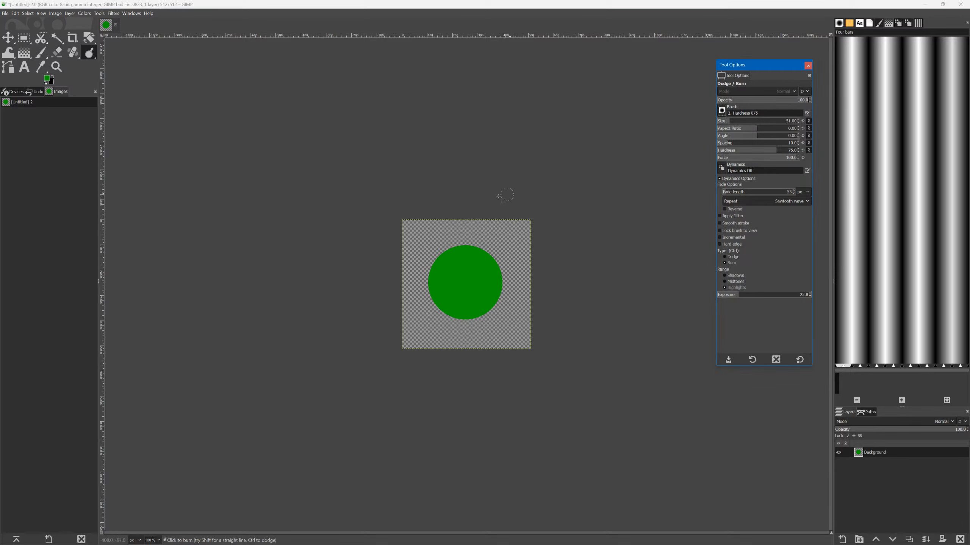
click(461, 211)
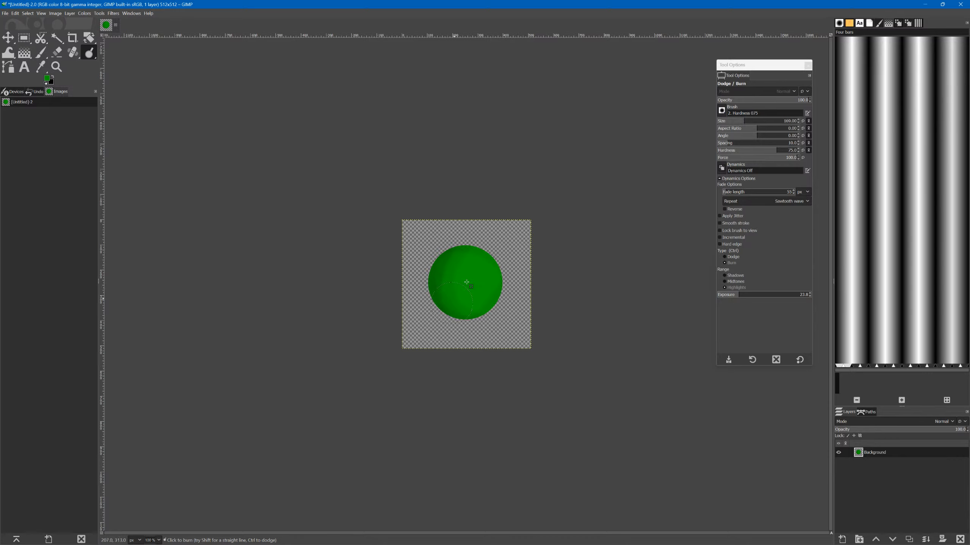
click(730, 122)
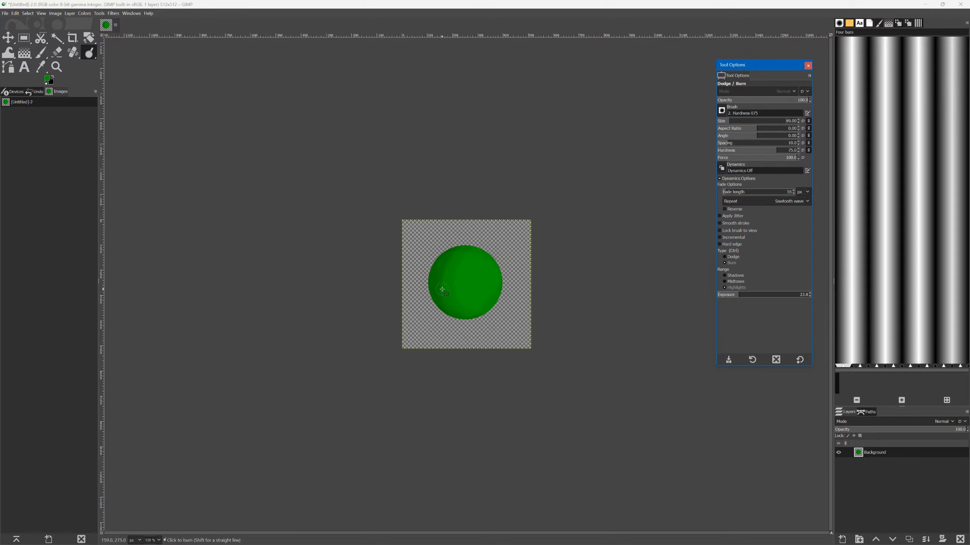
ctrl+drag(477, 282, 480, 280)
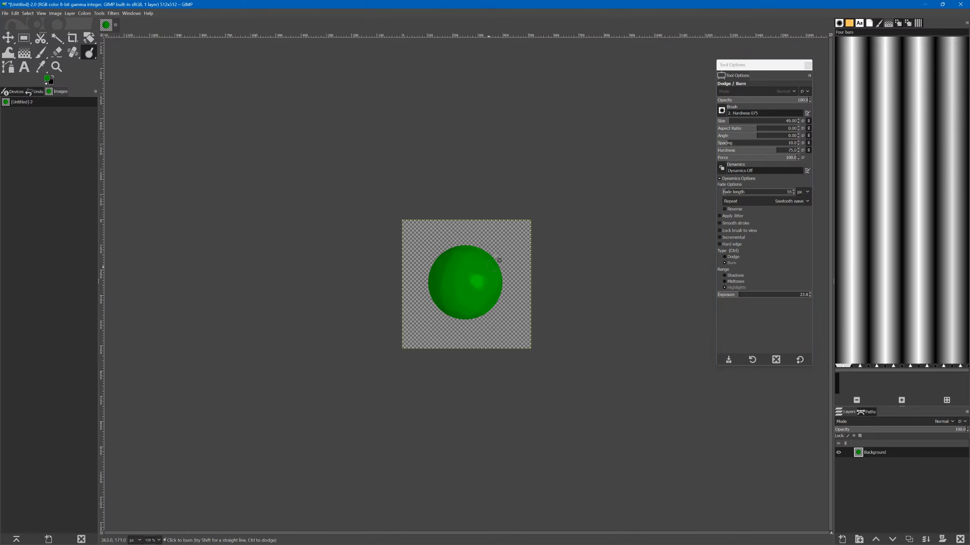
- Export the green ball as z2.png into the 0.31 art/shapes/particles folder with the default PNG options, and return to BeamNG.drive
click(6, 14)
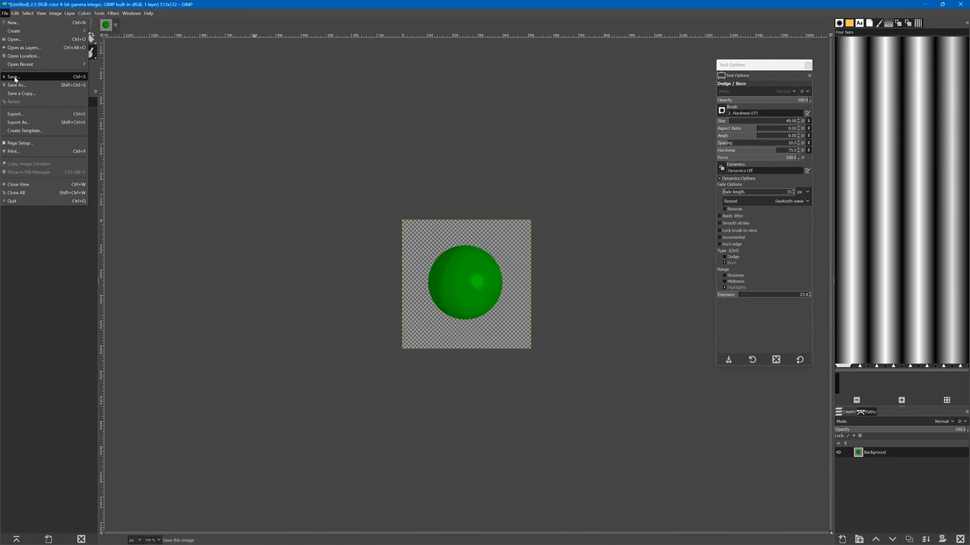
click(17, 123)
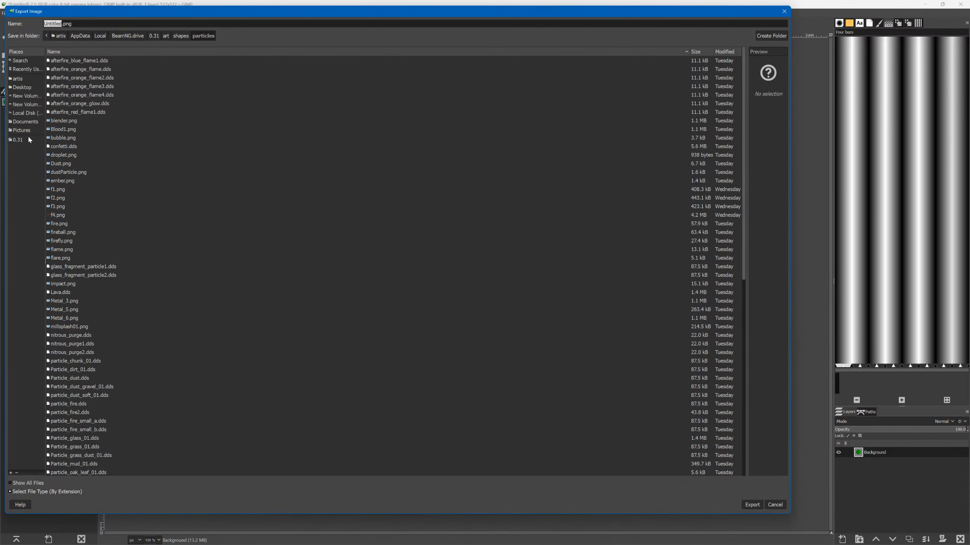
click(15, 141)
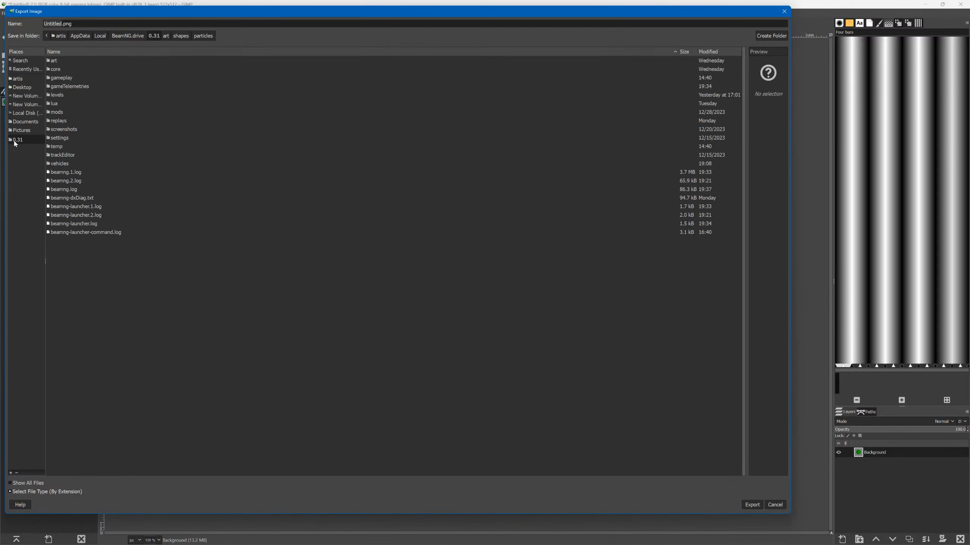
double_click(56, 62)
double_click(58, 69)
double_click(60, 61)
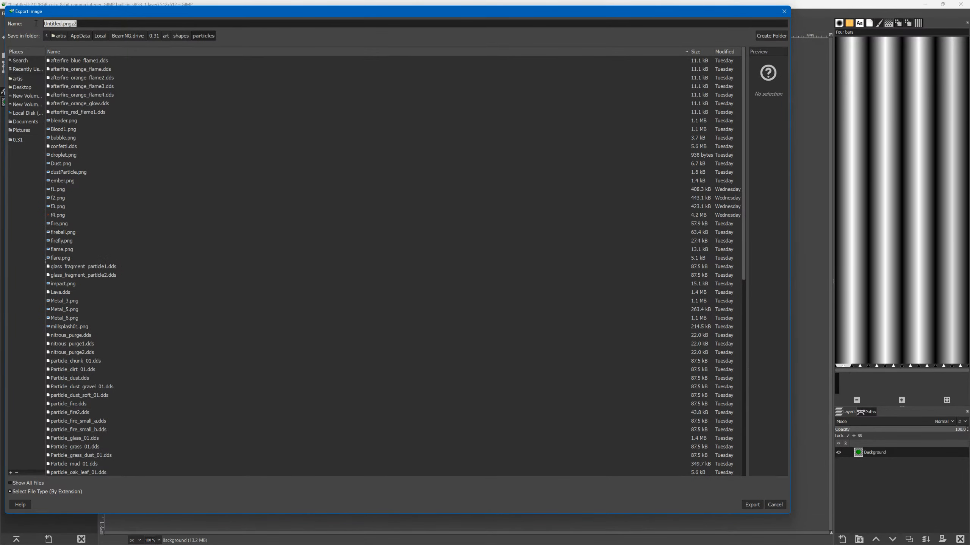
text(z2.png)
click(753, 505)
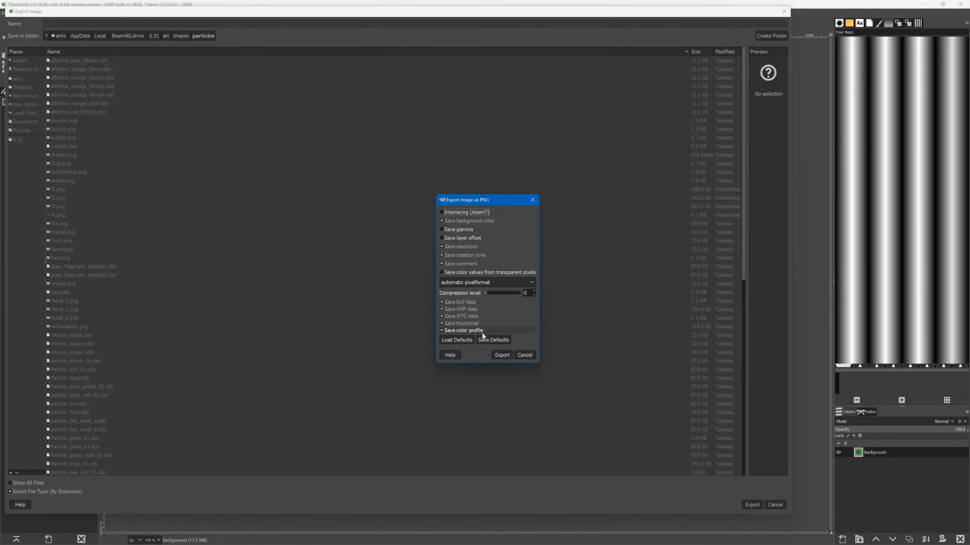
click(500, 356)
key(alt+Tab)
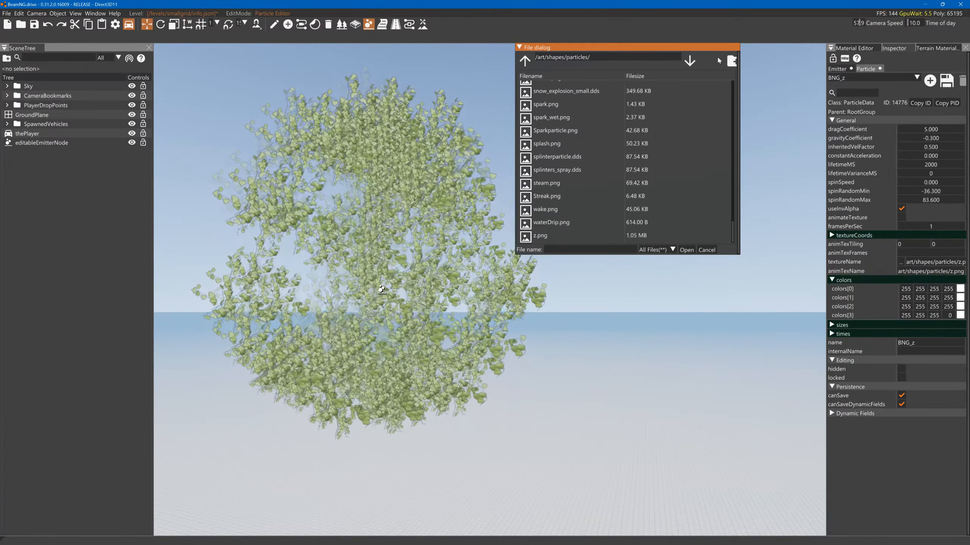
- Replace the BNG_z particle's texture with z2.png from the /art/shapes/particles/ folder
drag(716, 52, 710, 70)
click(700, 269)
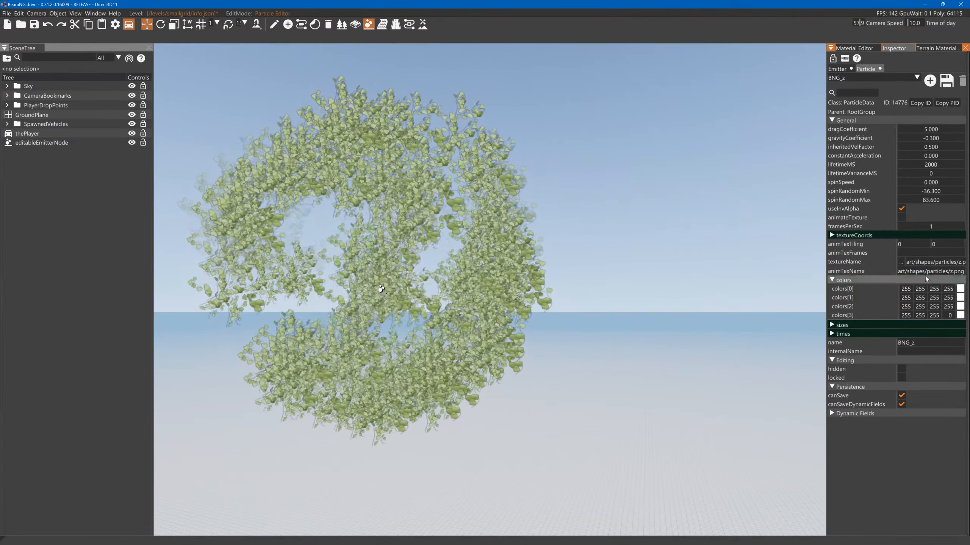
click(902, 264)
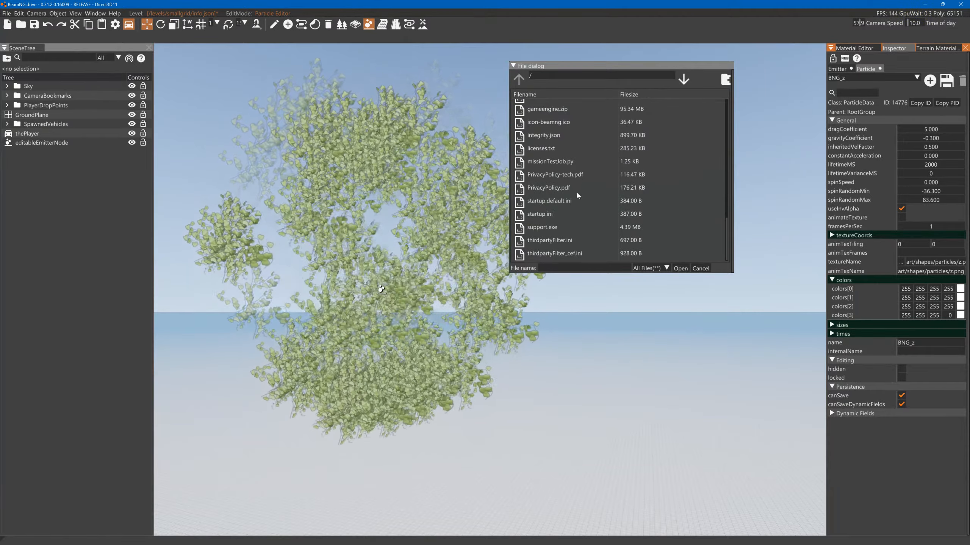
scroll(579, 204, up, 8)
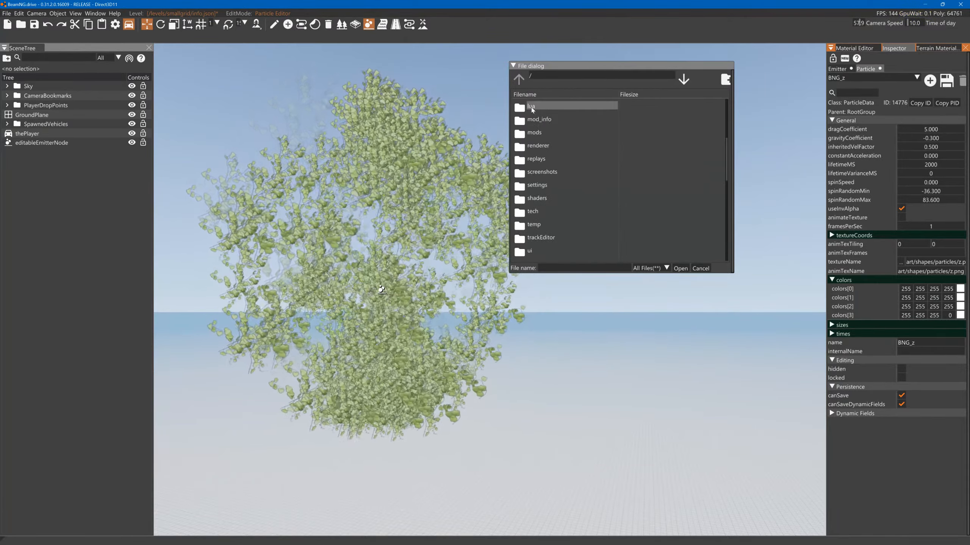
double_click(534, 108)
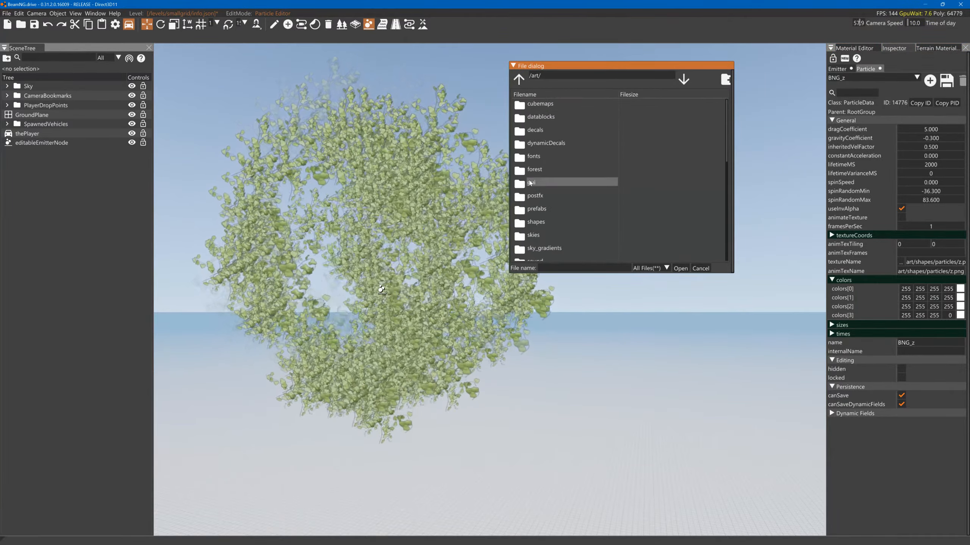
double_click(534, 224)
scroll(536, 229, down, 3)
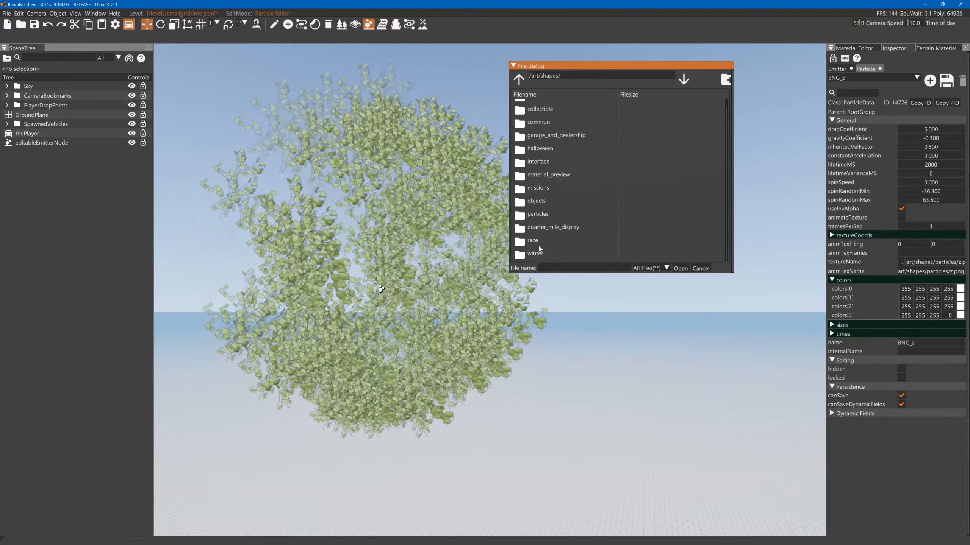
double_click(537, 215)
scroll(545, 226, down, 5)
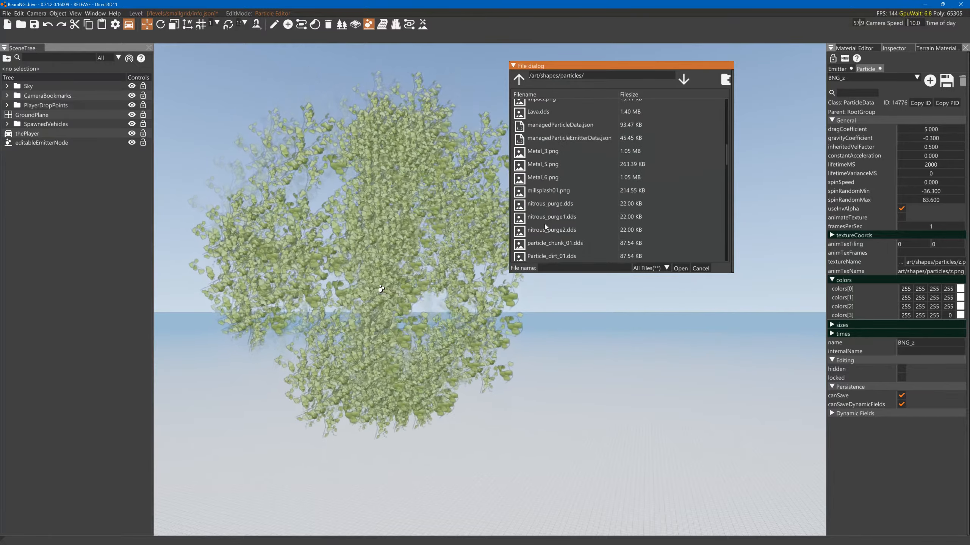
scroll(544, 225, down, 10)
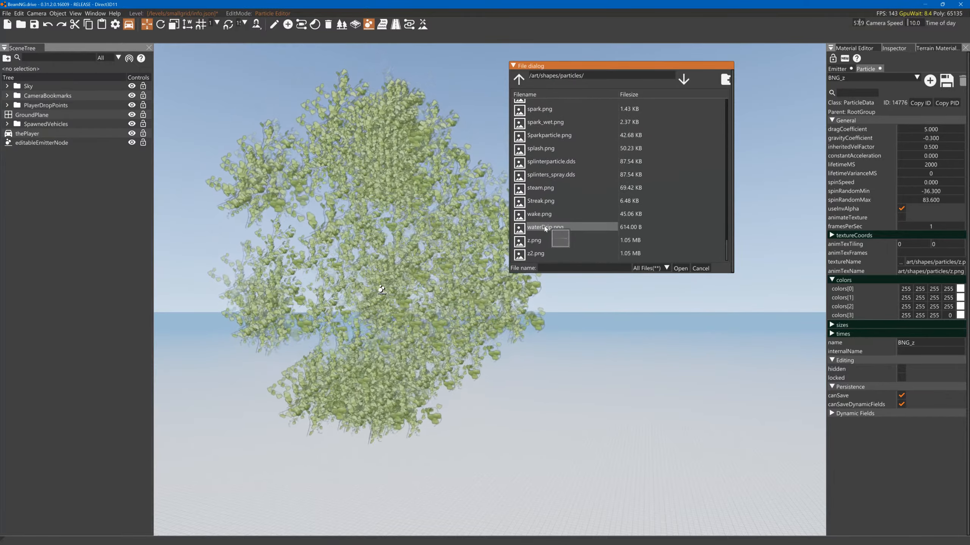
click(533, 254)
double_click(533, 254)
- Lower the BNG_z particle's dragCoefficient to 1.2 and check the BNGP_106 emitter's properties
right_drag(552, 241, 533, 260)
key(s)
key(a)
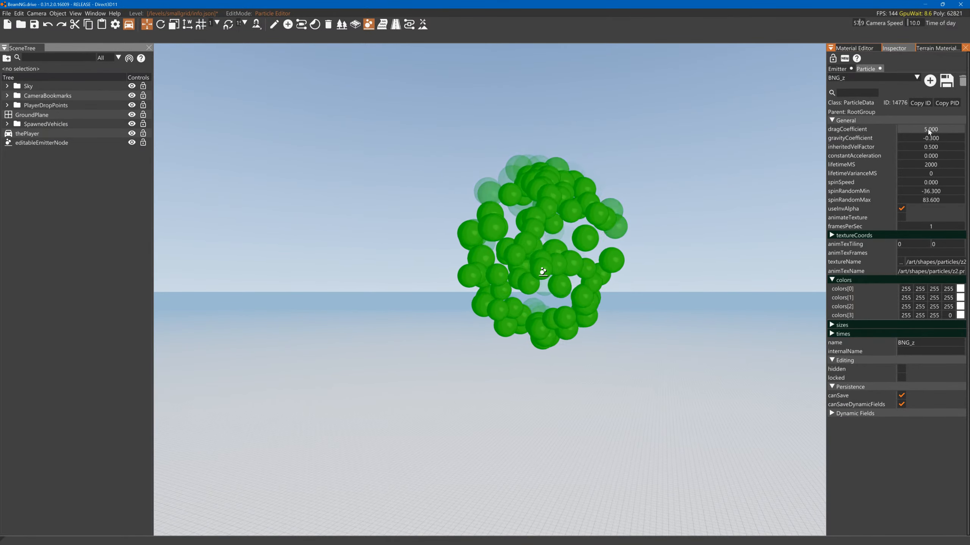
drag(925, 130, 918, 129)
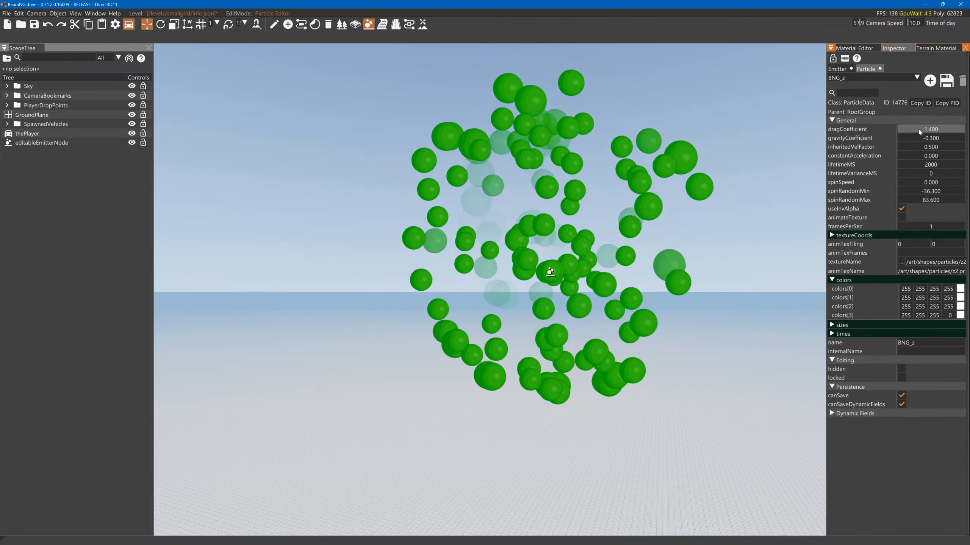
click(837, 69)
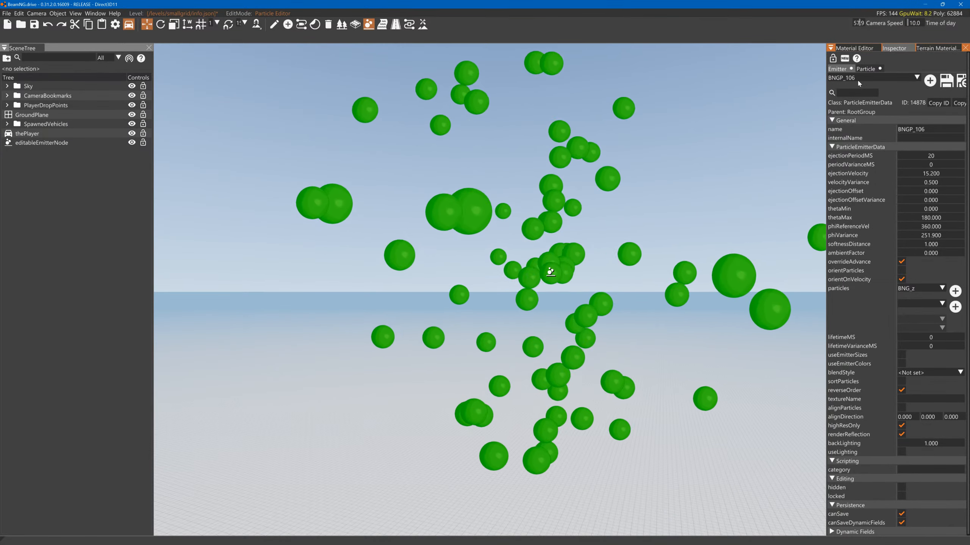
click(865, 70)
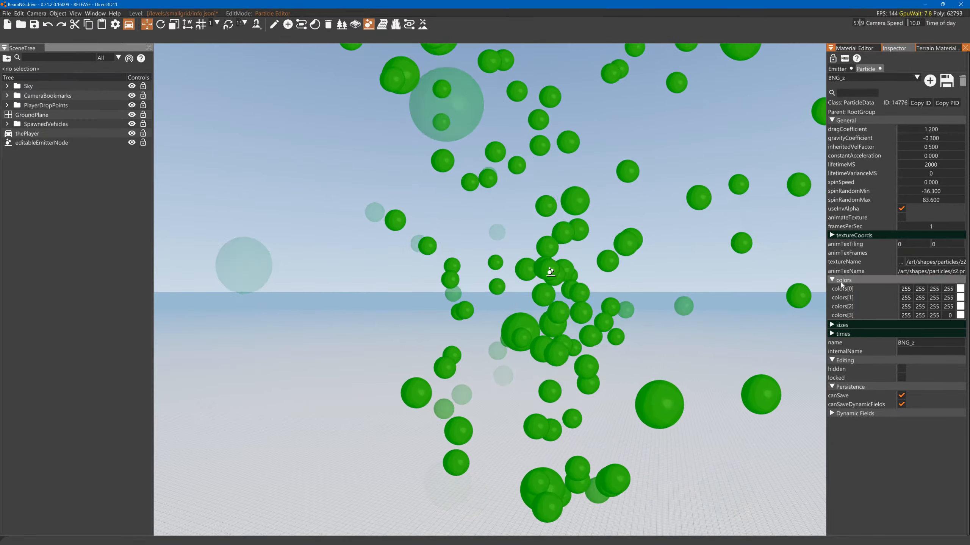
- Set all four size values of the BNG_z particle, sizes[0] to sizes[3], to 0.5
click(832, 325)
click(919, 333)
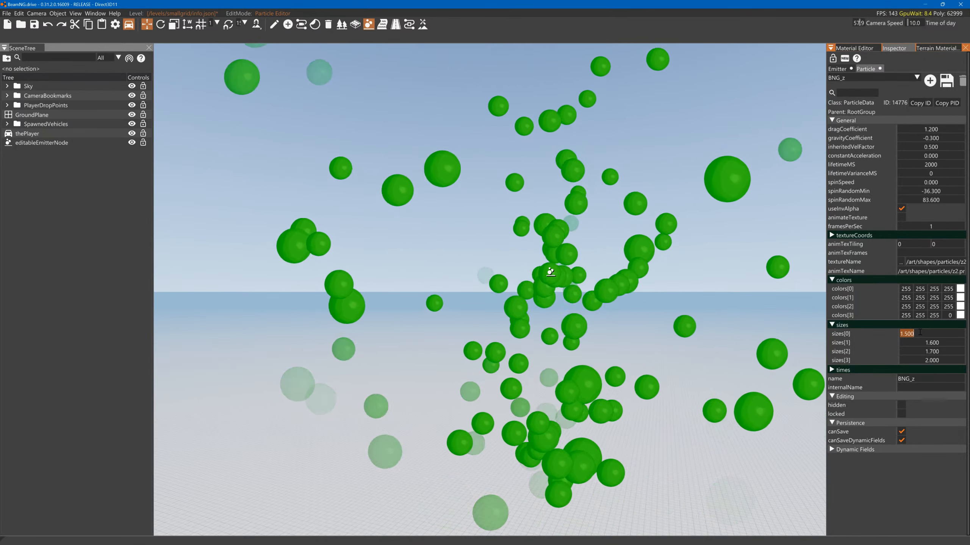
text(.5)
double_click(931, 343)
text(.5)
double_click(931, 351)
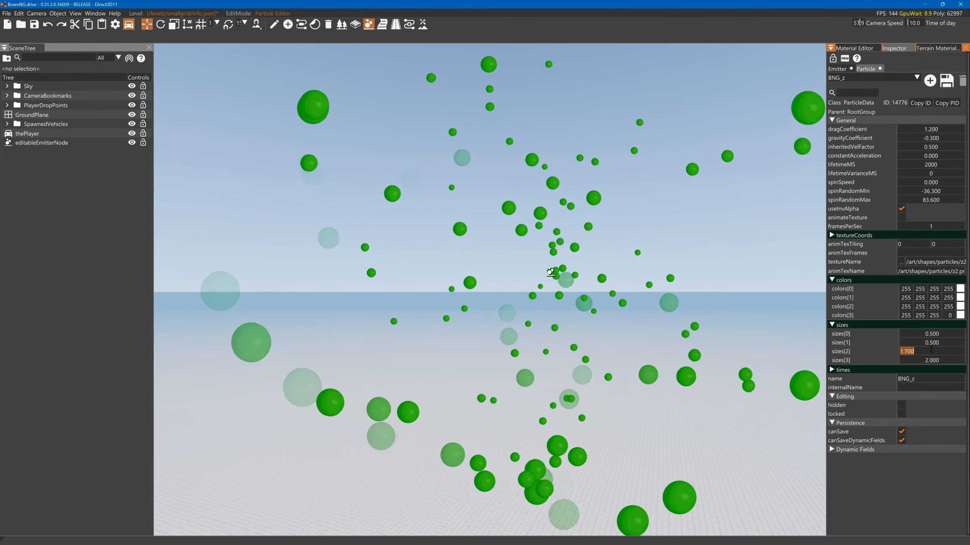
text(.5)
double_click(930, 361)
text(.5)
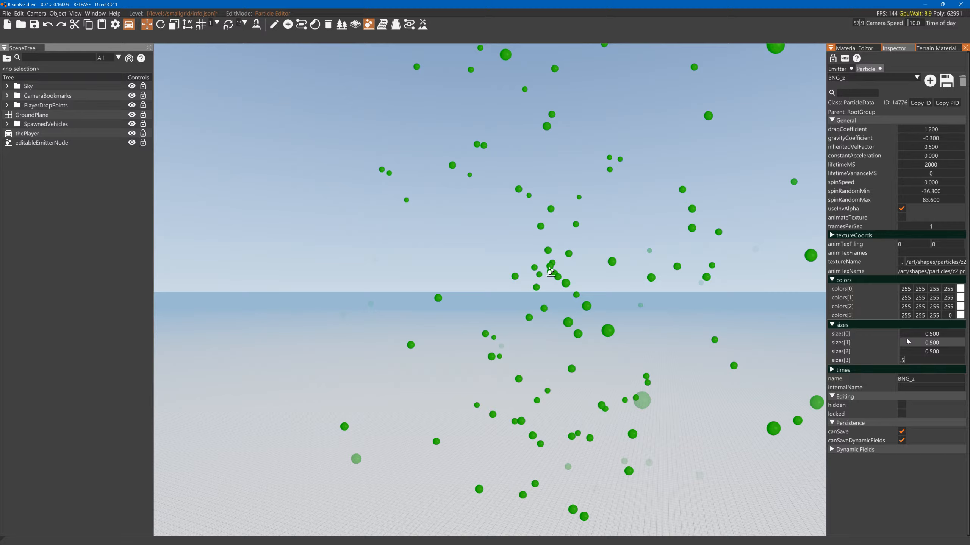
- Set the particle's times[2] to 0.75 and times[1] to 0.5
click(839, 370)
double_click(935, 397)
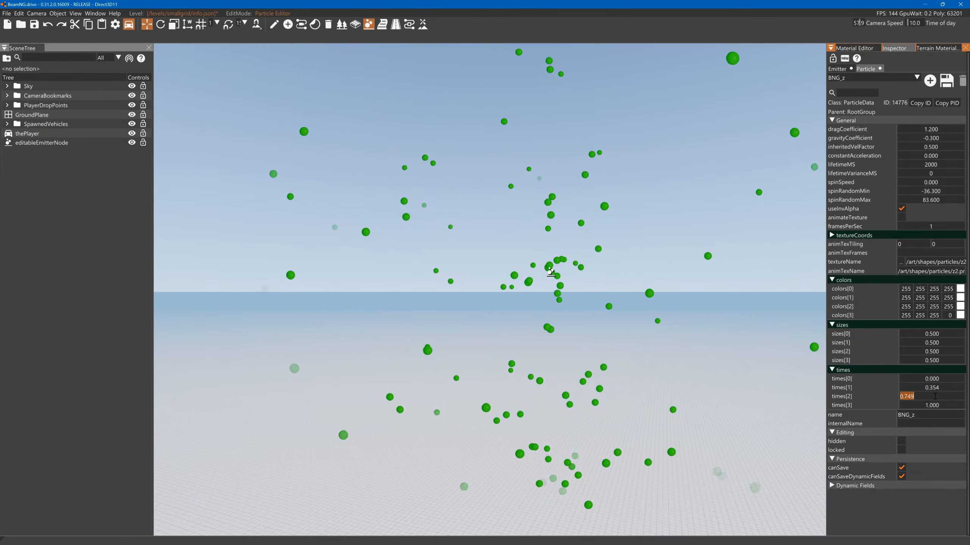
text(.7)
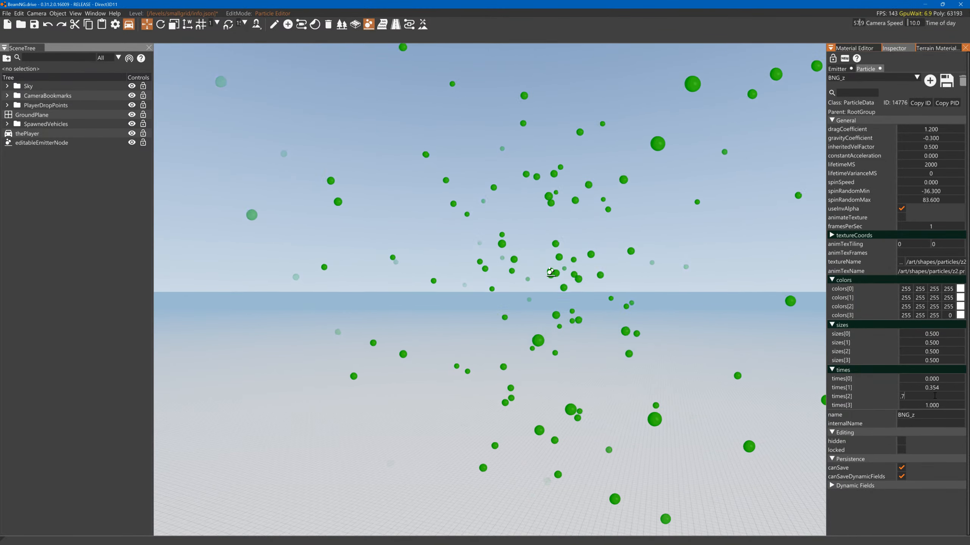
double_click(932, 388)
key(BackSpace)
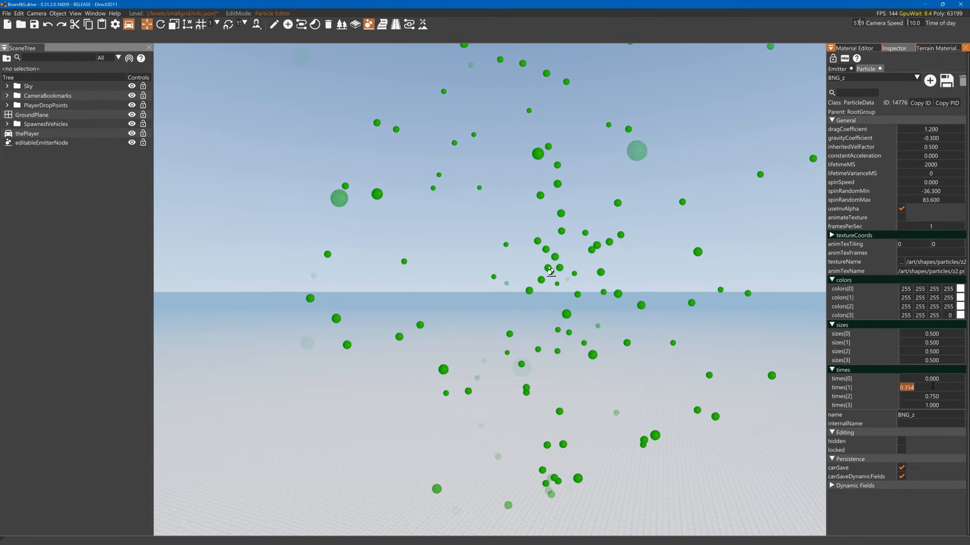
text(.5)
key(Return)
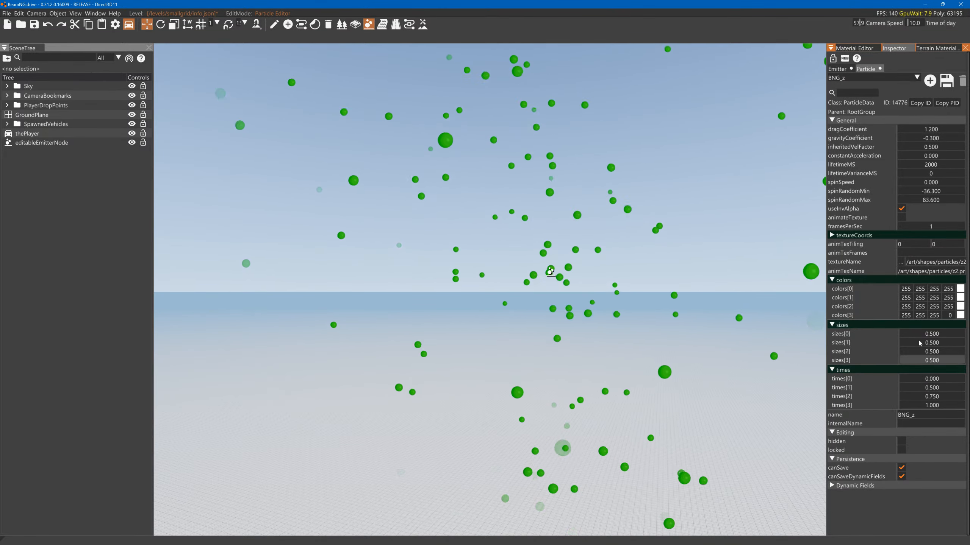
- Set the BNGP_106 emitter's ejectionPeriodMS to 1 and lower its ejectionVelocity to 5.7
click(840, 69)
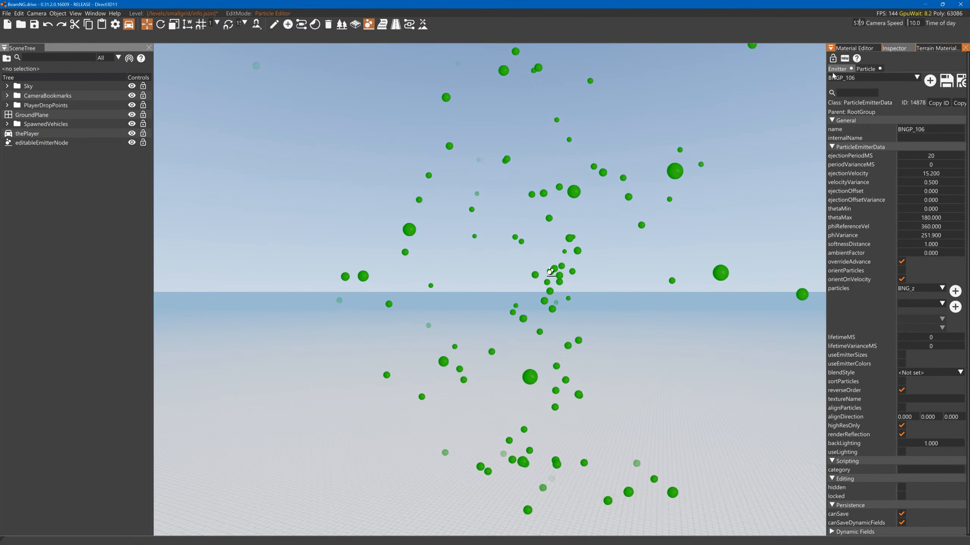
double_click(935, 155)
text(1)
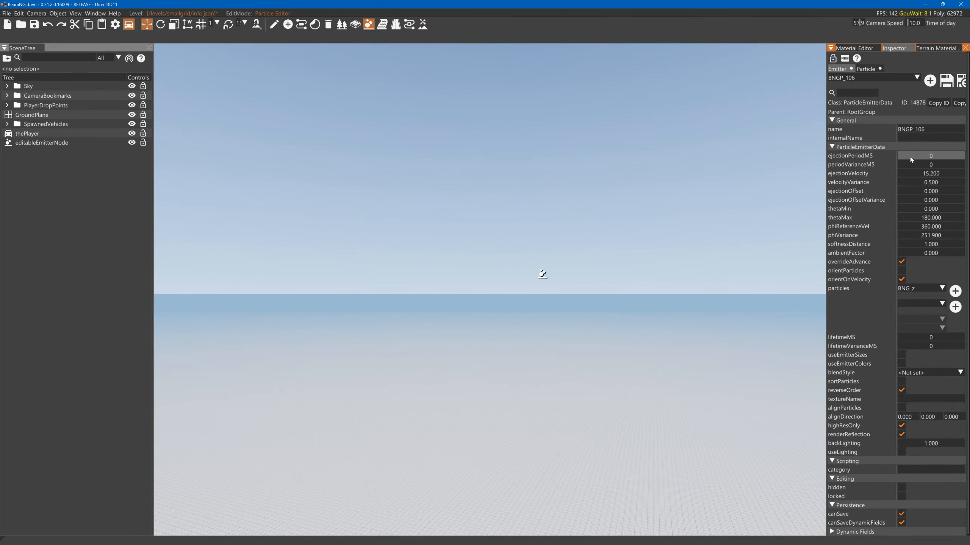
key(Return)
drag(920, 172, 901, 173)
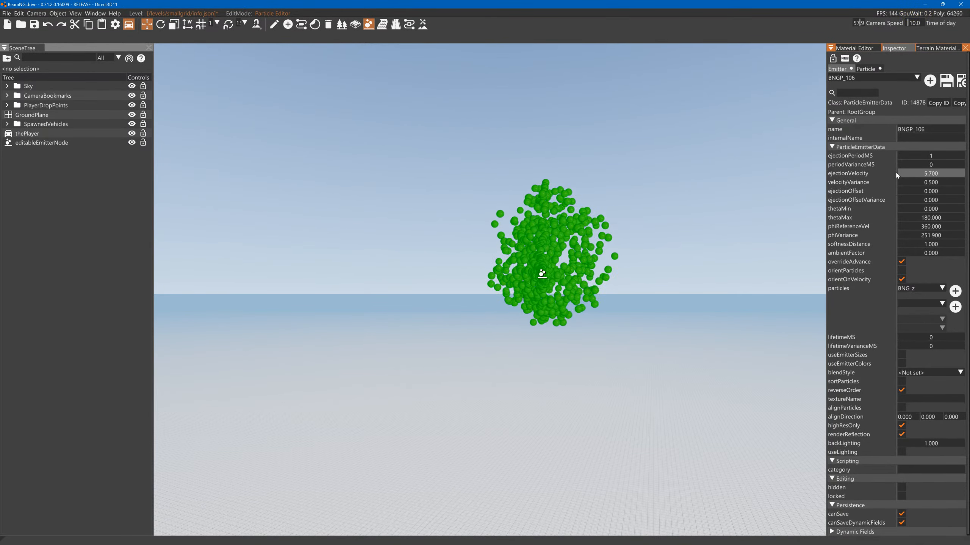
- Set the emitter's phiVariance and phiReferenceVel to 0 so the particles leave in a single plane
double_click(932, 236)
text(0)
key(Return)
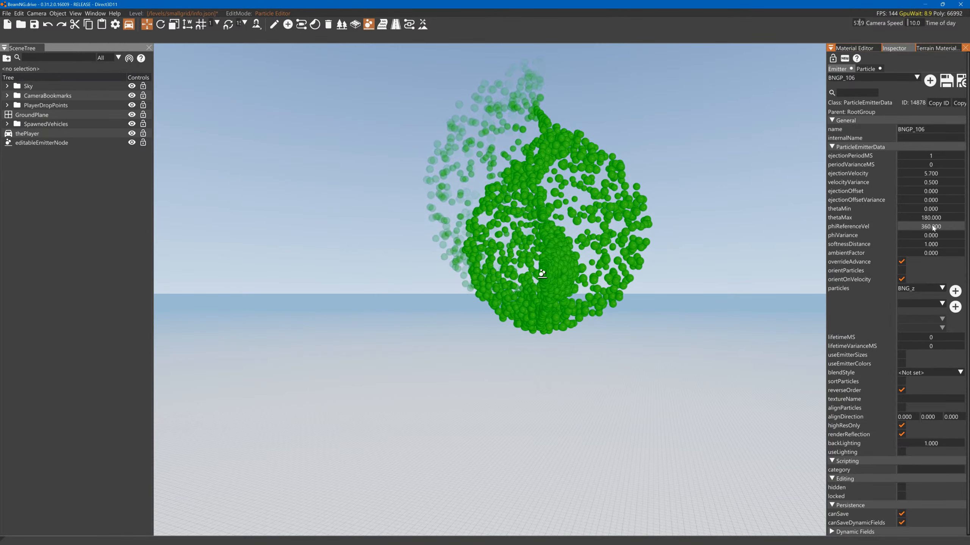
double_click(932, 227)
text(0)
key(a)
right_drag(665, 225, 779, 187)
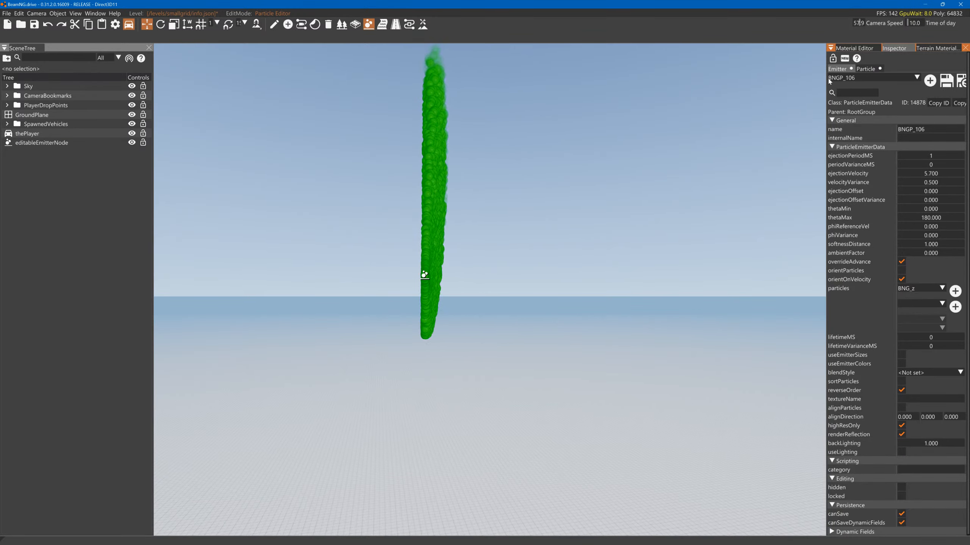
- Set the BNG_z particle's gravityCoefficient to 0 and view the emission plane from its flat side
click(867, 68)
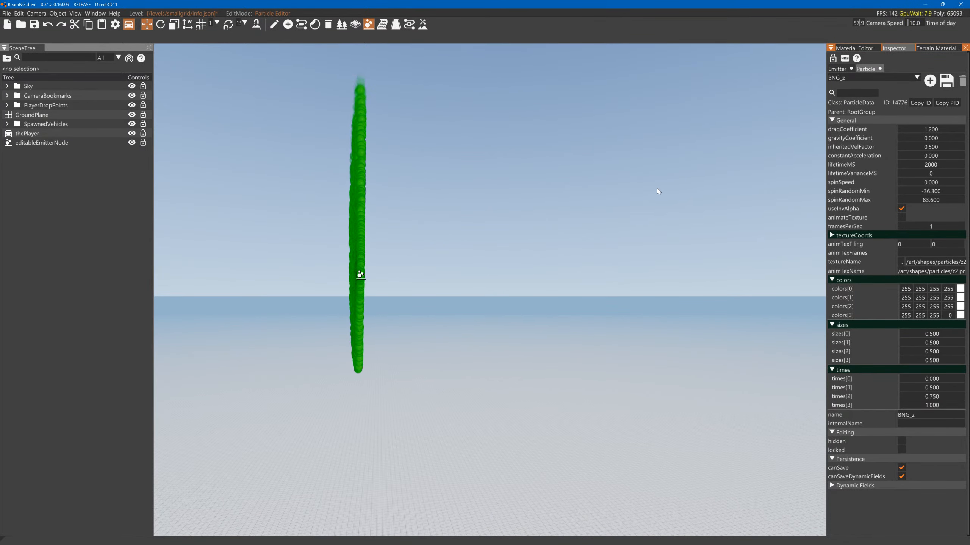
right_drag(657, 187, 797, 192)
key(a)
key(s)
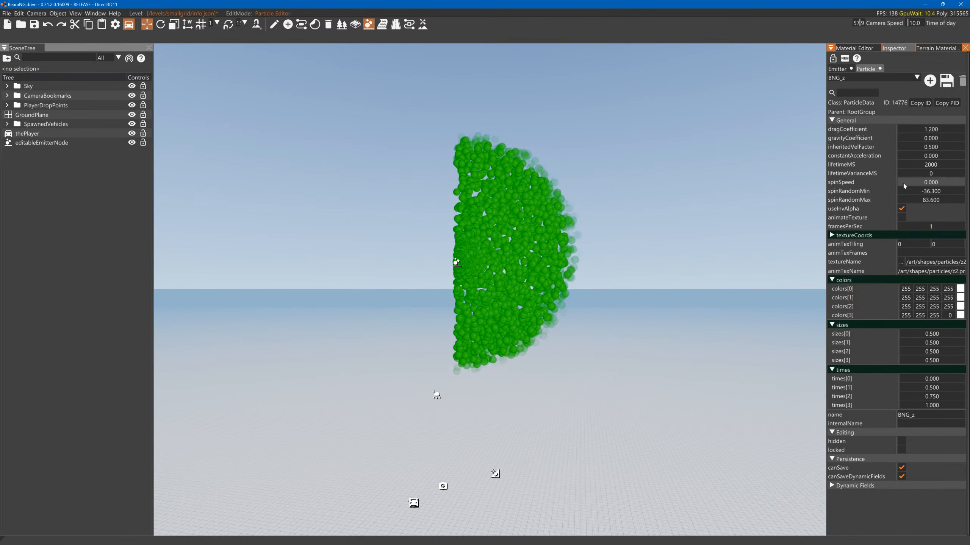
- Try lowering the BNGP_106 emitter's thetaMax to 0 and raising it to 26.9, and set it back to 180
click(837, 69)
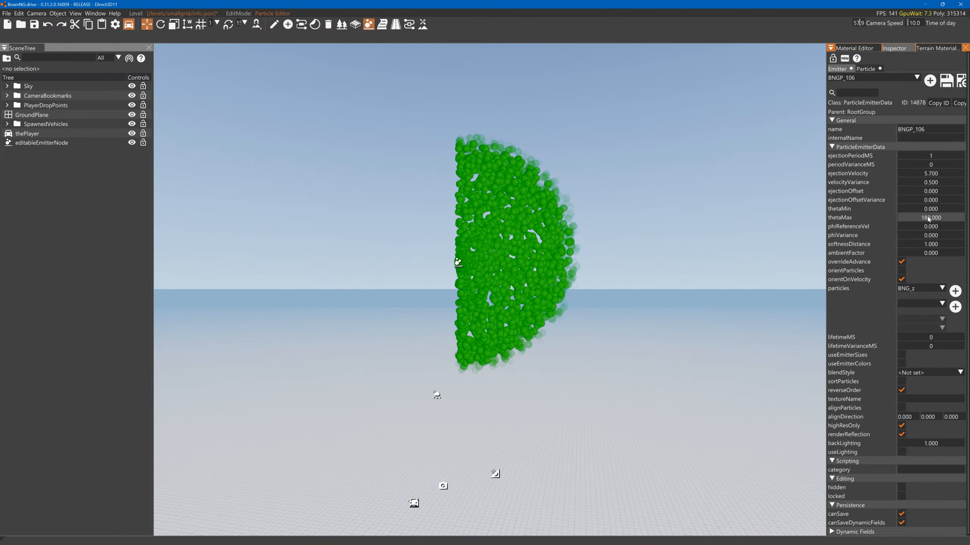
drag(928, 218, 765, 220)
drag(694, 217, 495, 225)
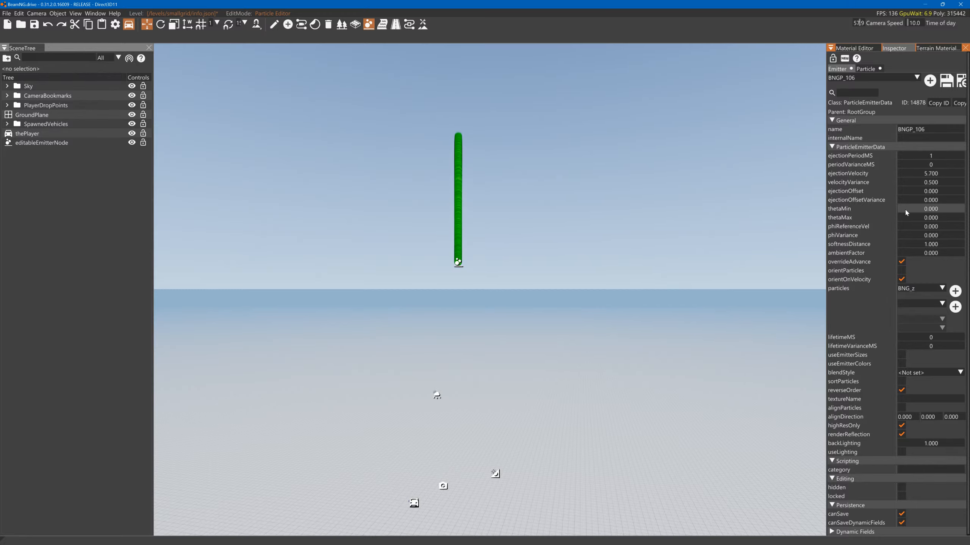
drag(909, 217, 914, 219)
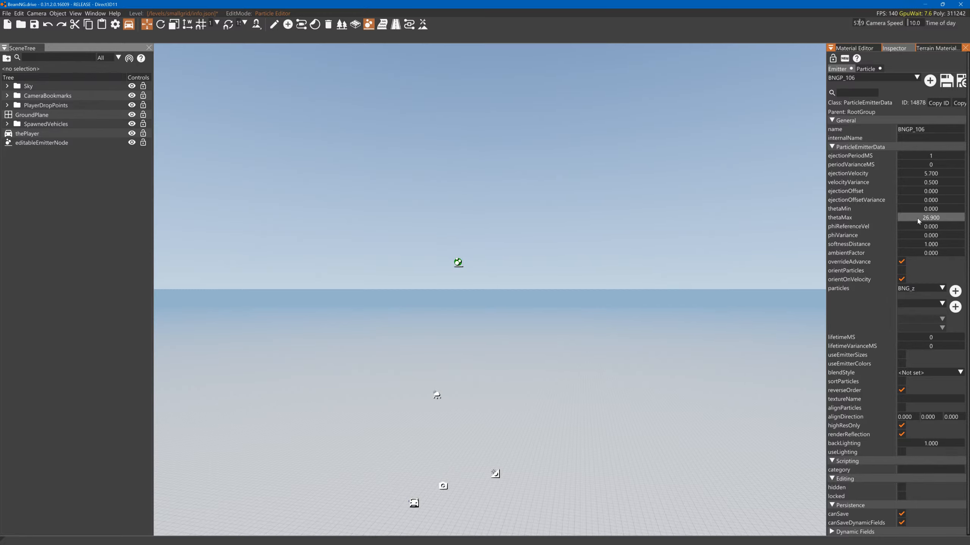
double_click(912, 221)
text(180)
key(Return)
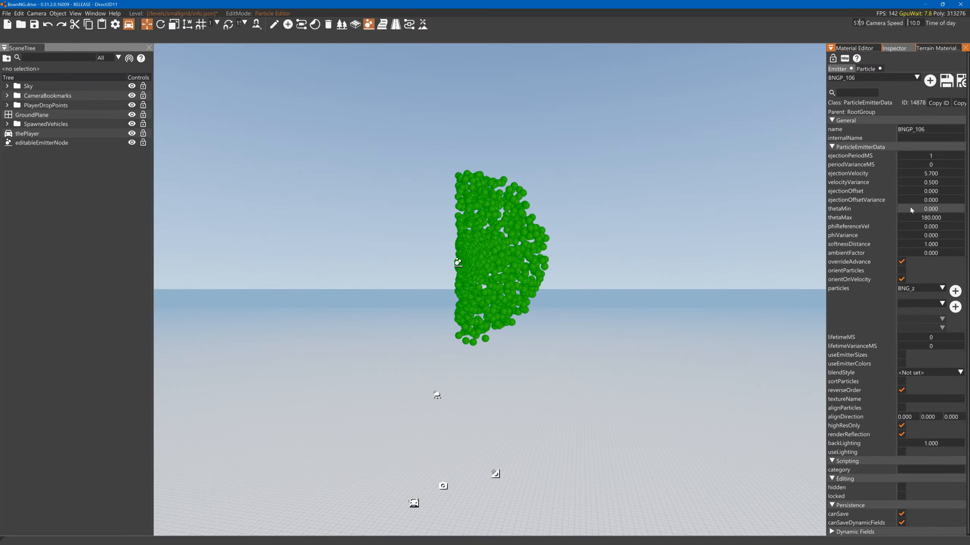
- Try raising the emitter's thetaMin to 180, and set both thetaMax and thetaMin to 0
mouse_move(910, 209)
mouse_down()
mouse_move(969, 212)
mouse_move(903, 214)
mouse_up()
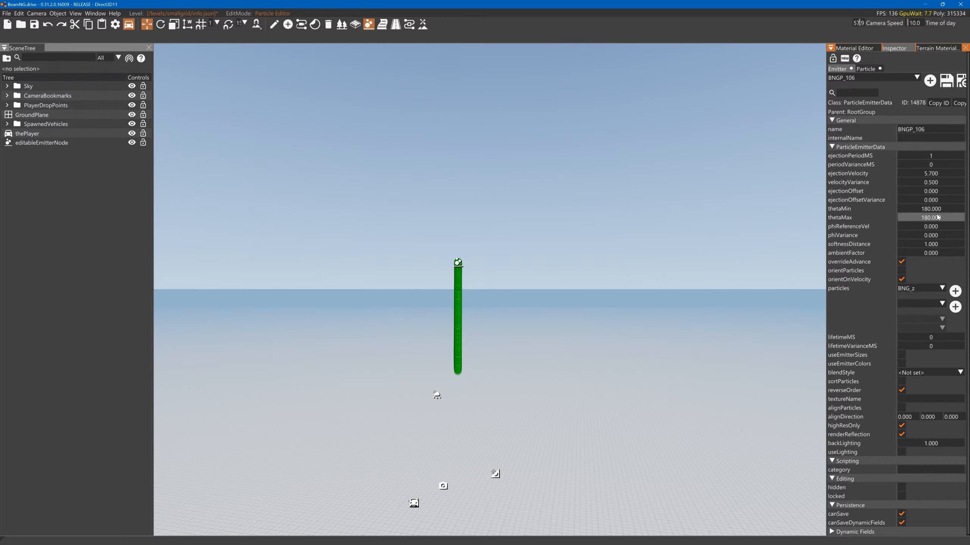
text(0)
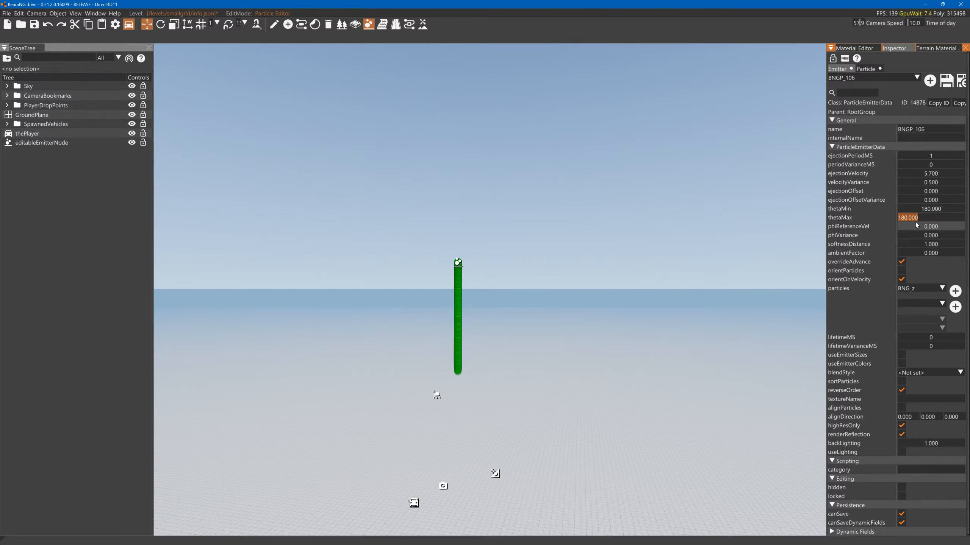
double_click(926, 210)
text(0)
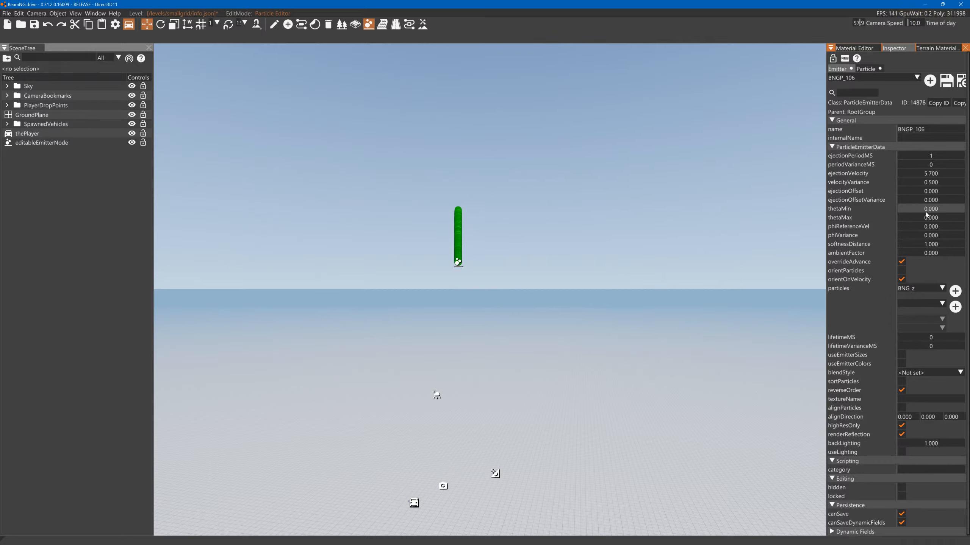
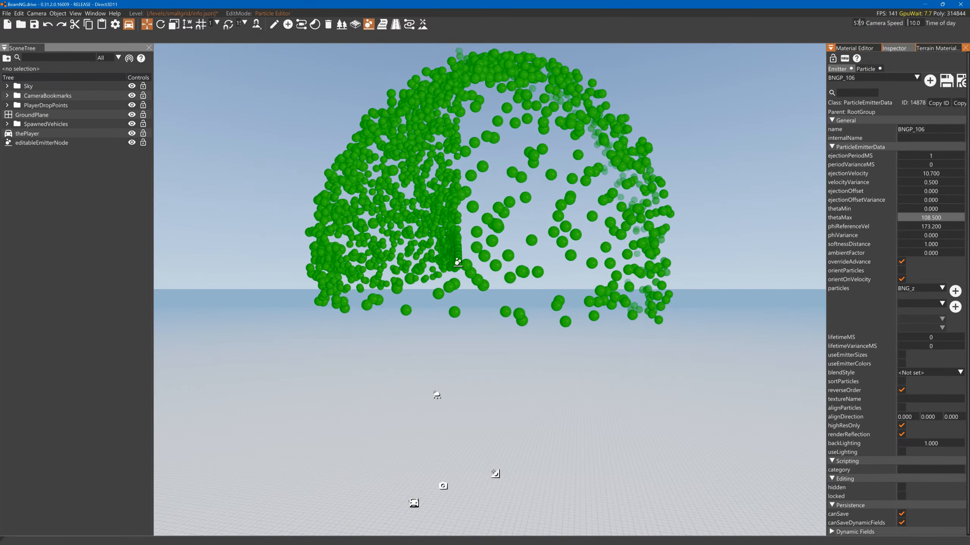
- Raise the emitter's thetaMin to 99.5 and return to the BNG_z particle's properties
drag(920, 209, 965, 209)
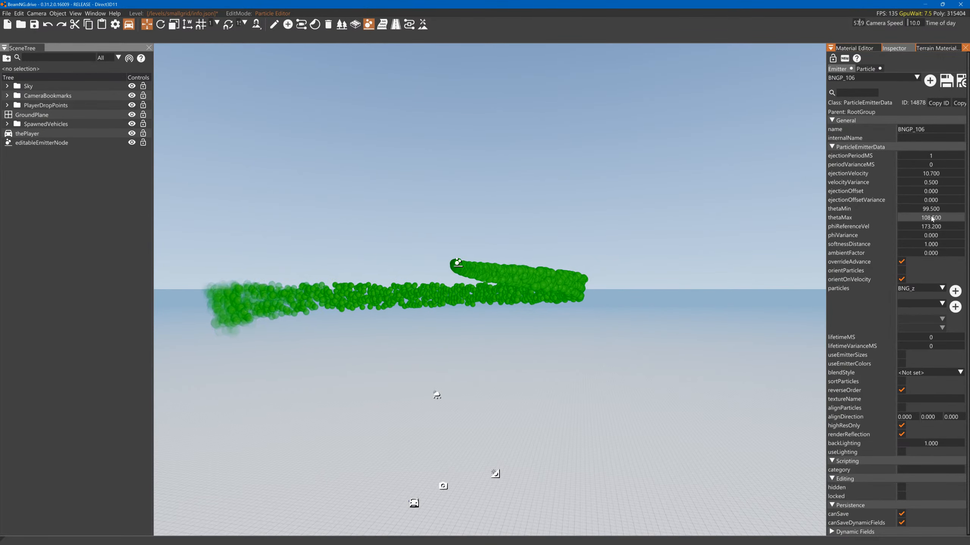
click(863, 70)
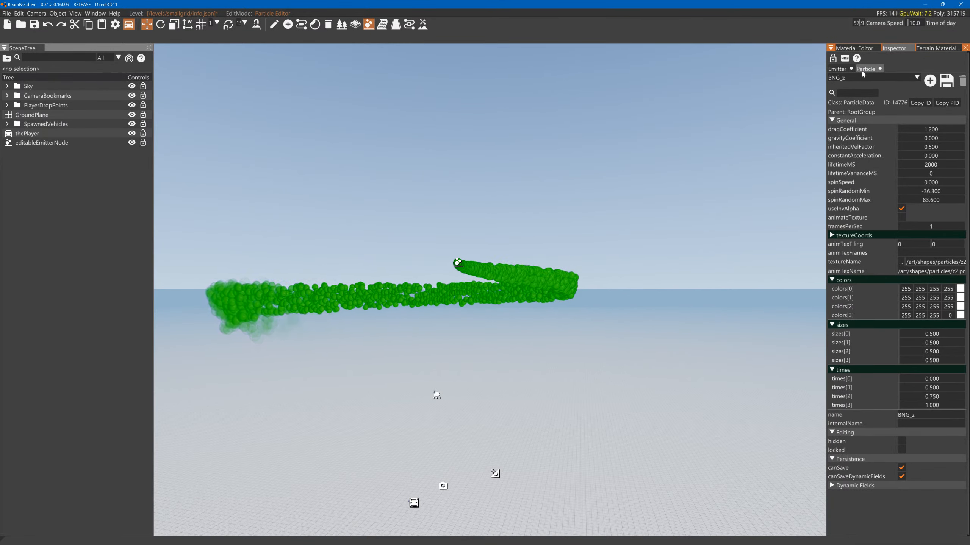
- Try the BNG_z particle with dragCoefficient 3.8, gravityCoefficient -4.4 and constantAcceleration 1.5
drag(918, 129, 967, 128)
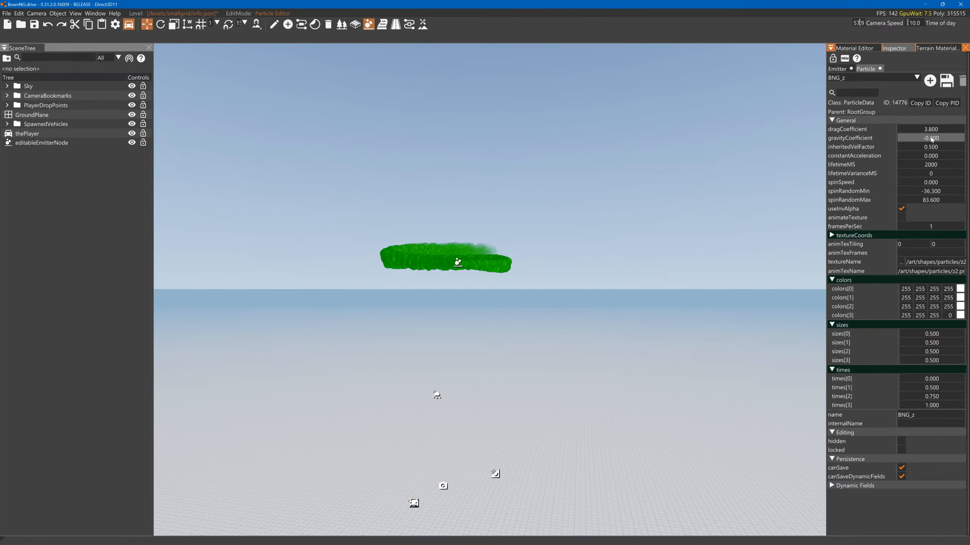
drag(932, 140, 921, 138)
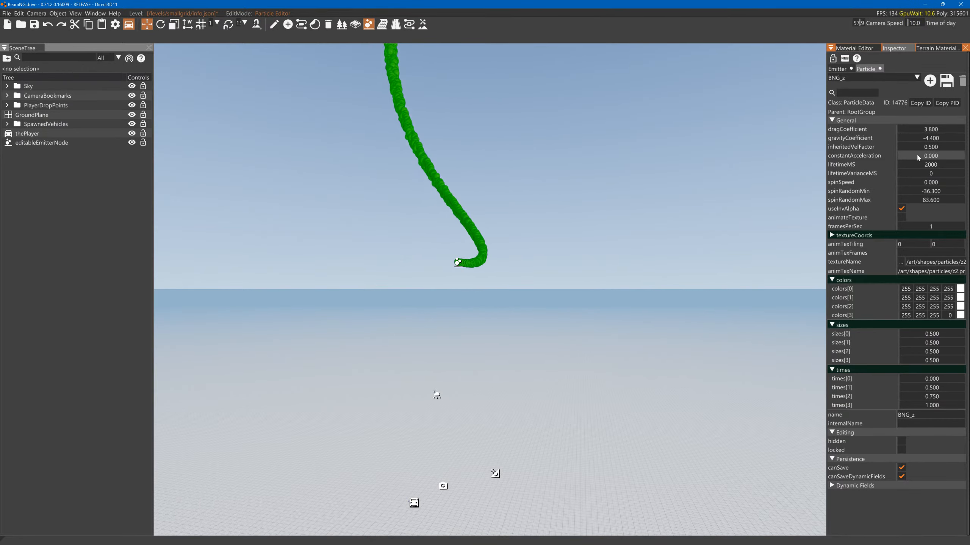
drag(918, 157, 922, 157)
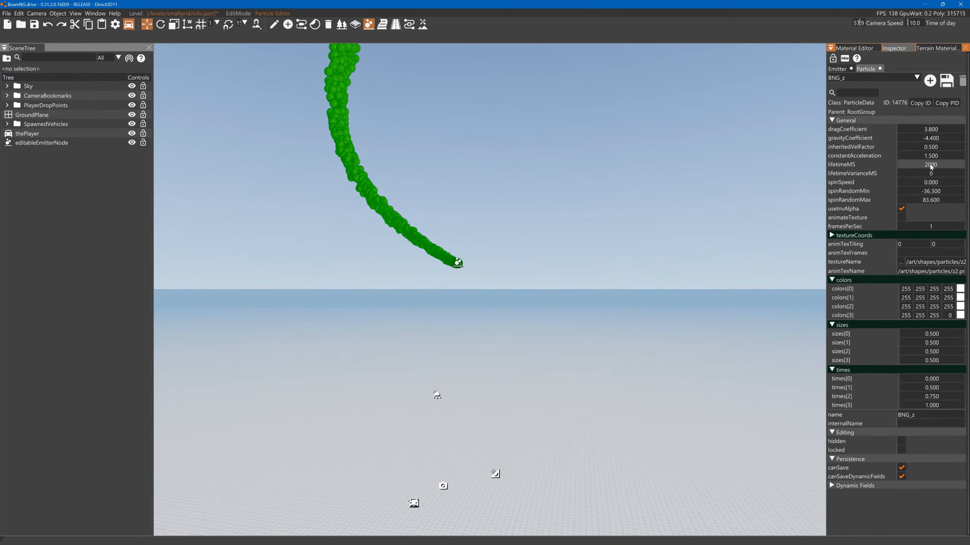
- Try shortening the particle's lifetimeMS to 500 and further down to 4
click(930, 165)
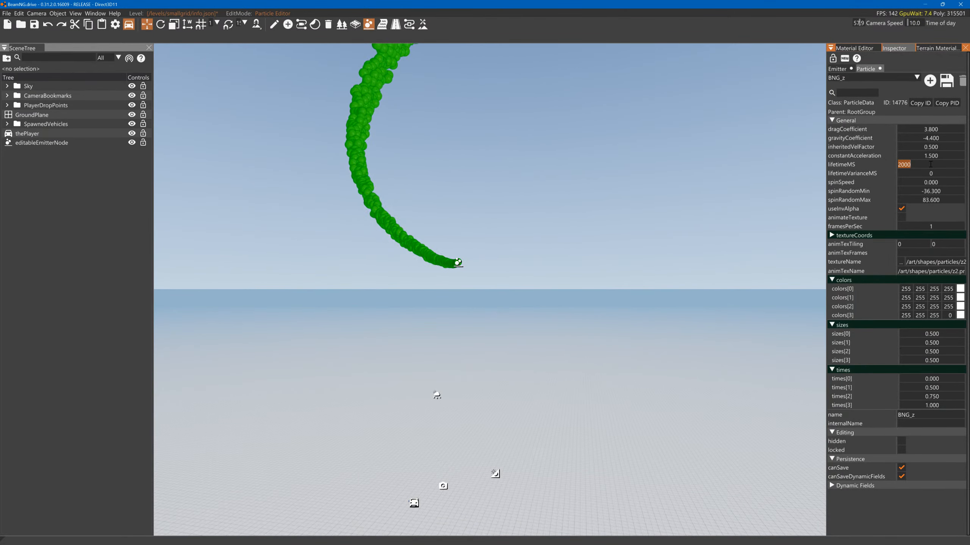
text(500)
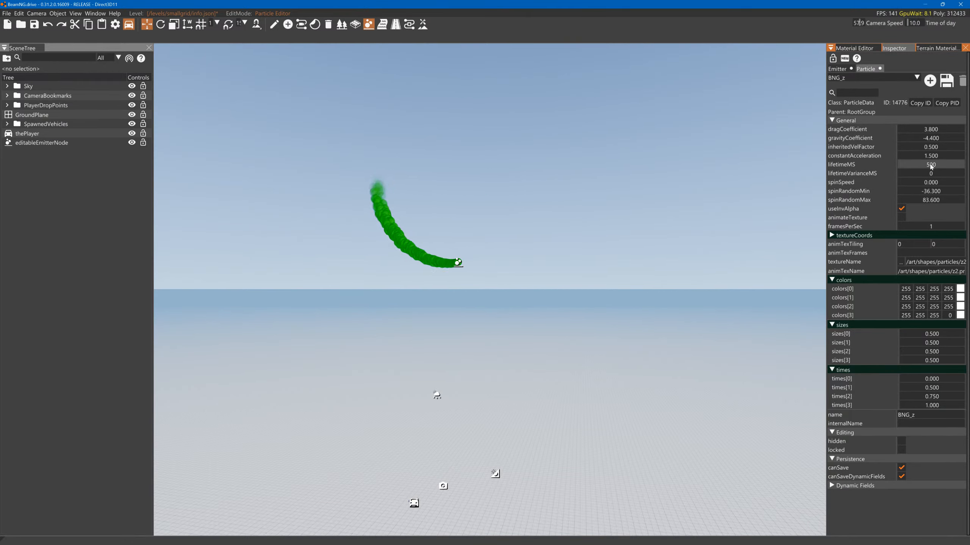
key(Return)
double_click(930, 164)
text(10)
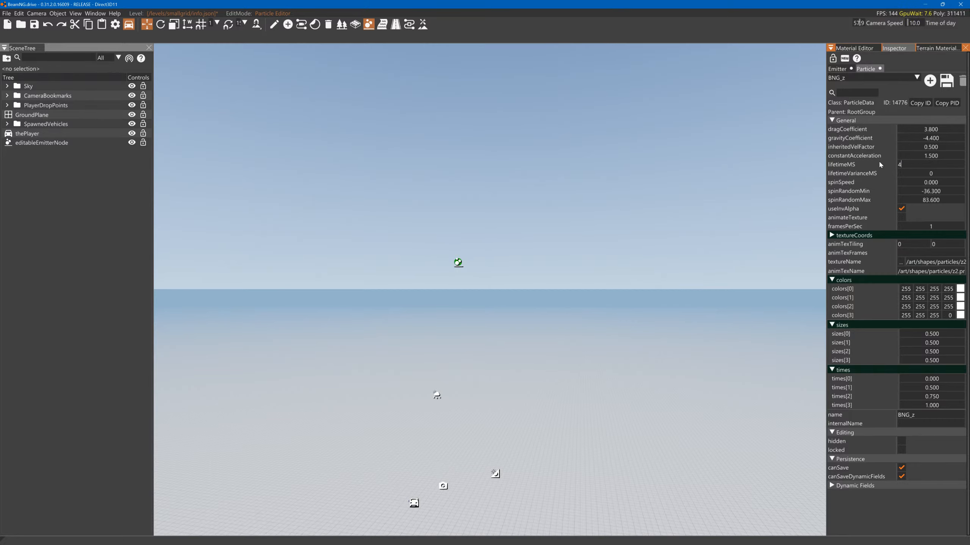
- Set the particle's dragCoefficient to 5, and both gravityCoefficient and inheritedVelFactor to 0
drag(903, 128, 924, 132)
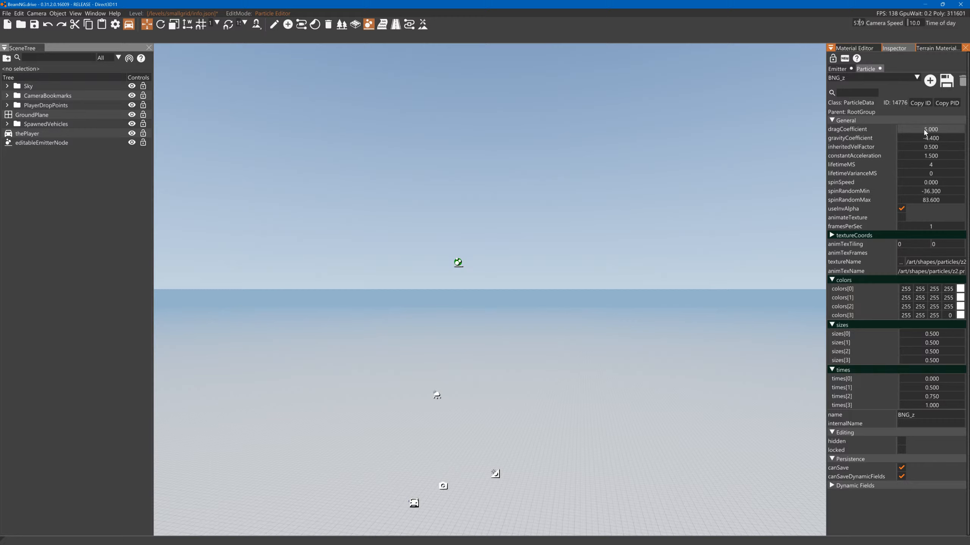
double_click(911, 146)
text(0)
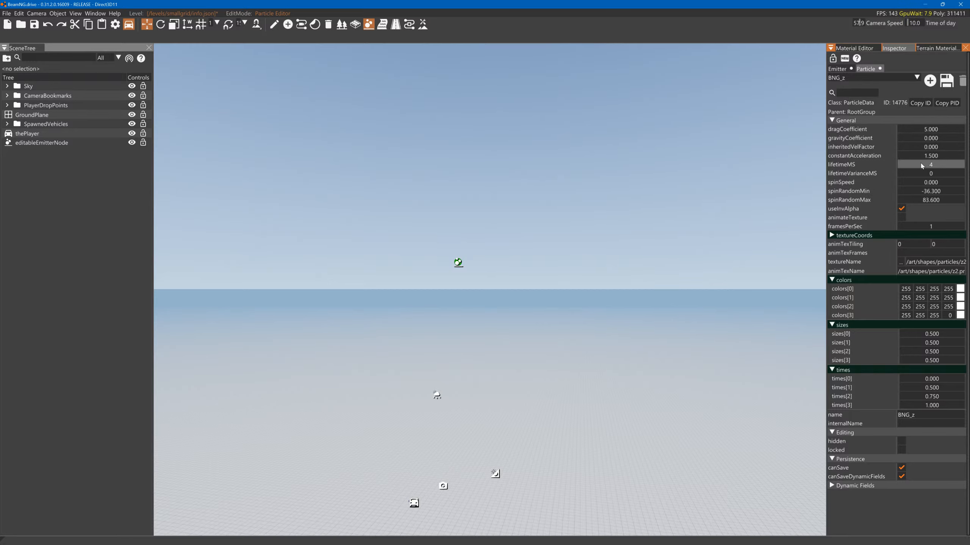
- Try raising the particle's lifetimeMS to 655 with a matching lifetimeVarianceMS of 655
drag(920, 163, 961, 169)
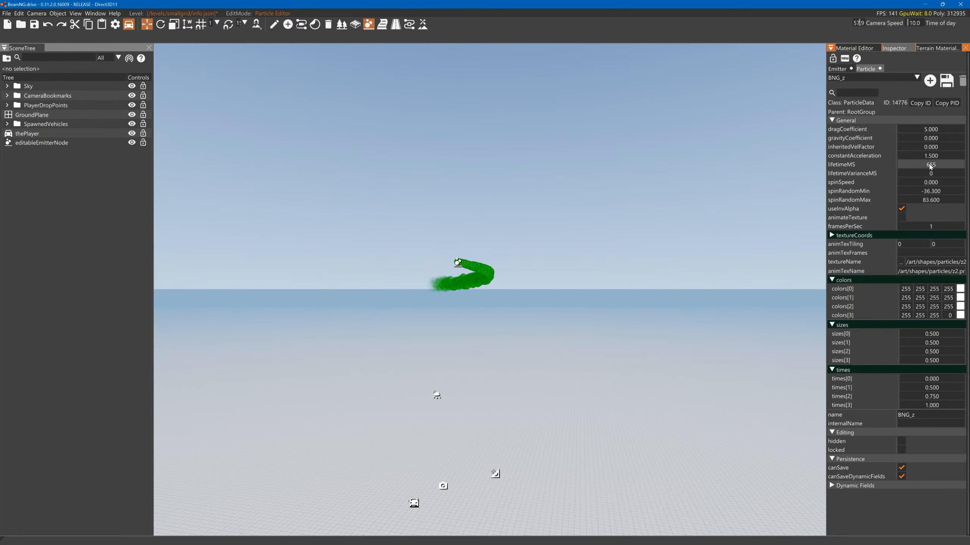
click(919, 172)
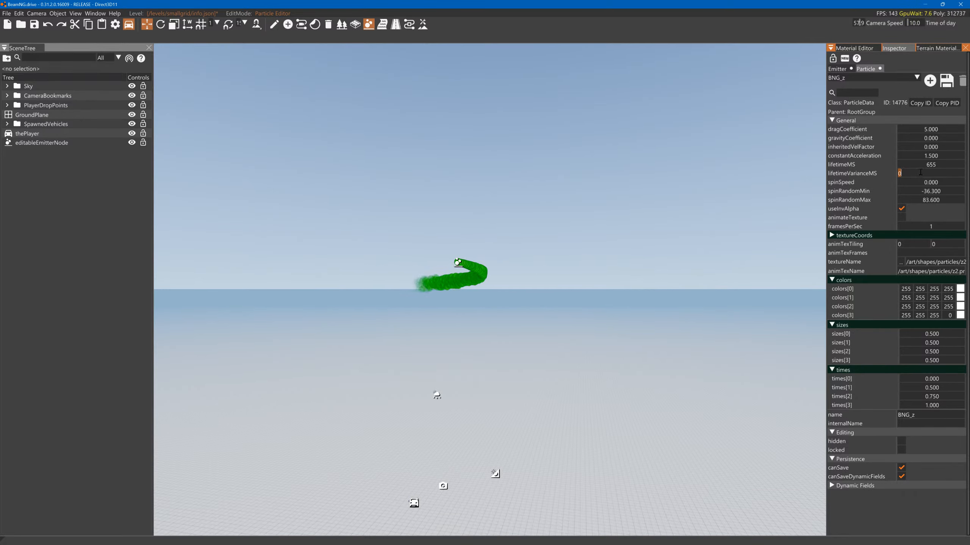
text(655)
key(Return)
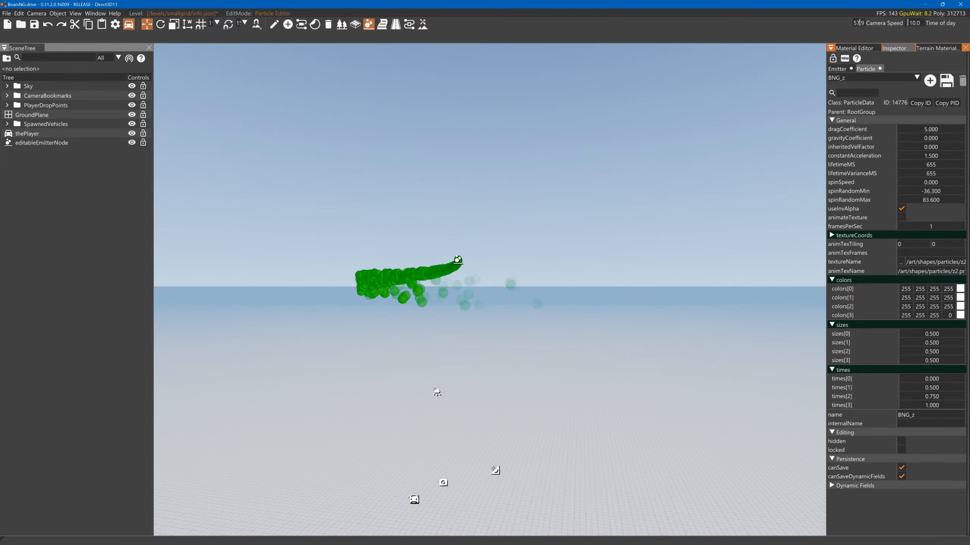
- Set the particle's lifetimeMS to 5000 and its lifetimeVarianceMS to 1000
double_click(915, 164)
text(5)
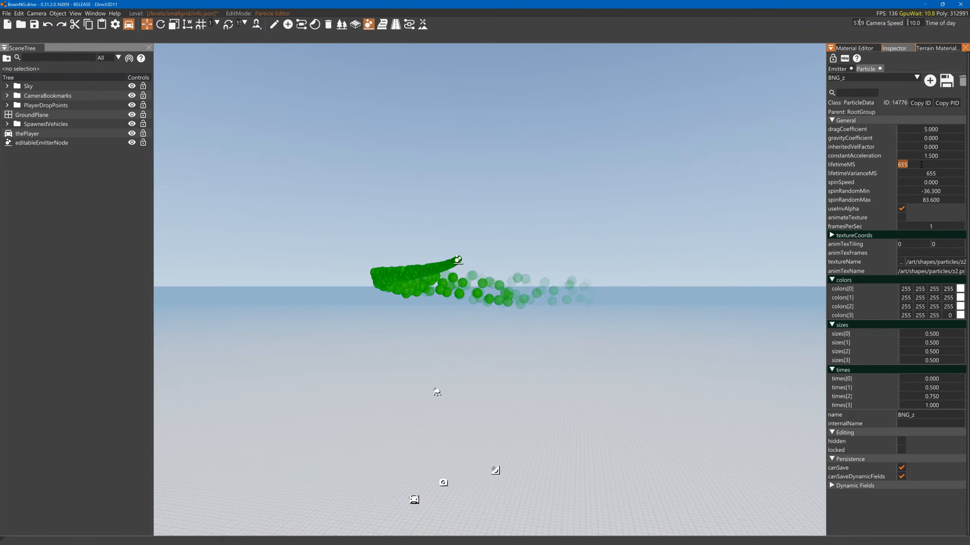
text(000)
key(Return)
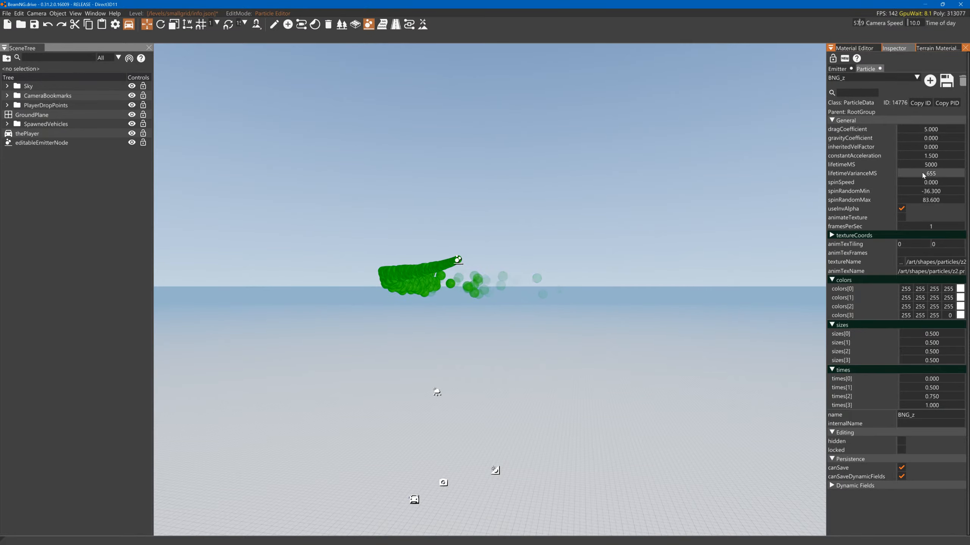
text(1000)
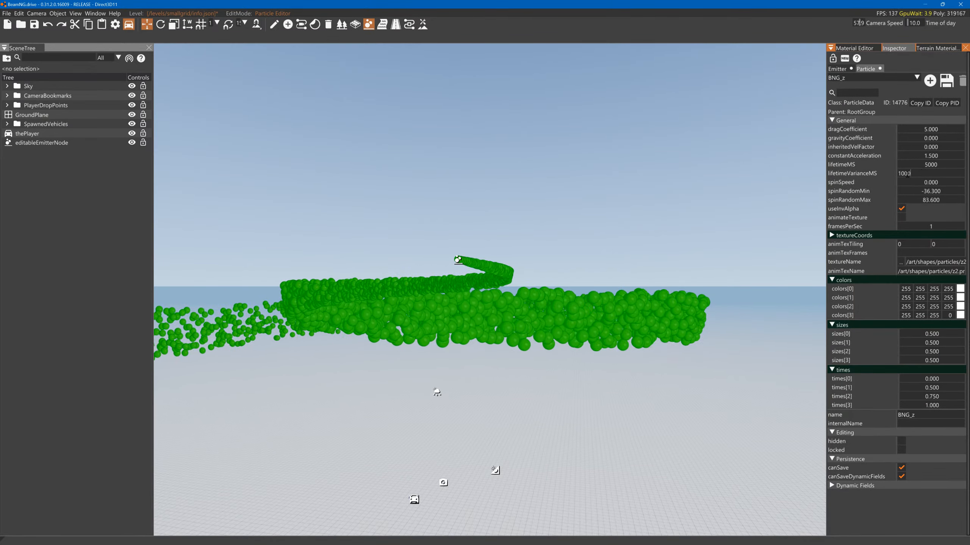
key(Return)
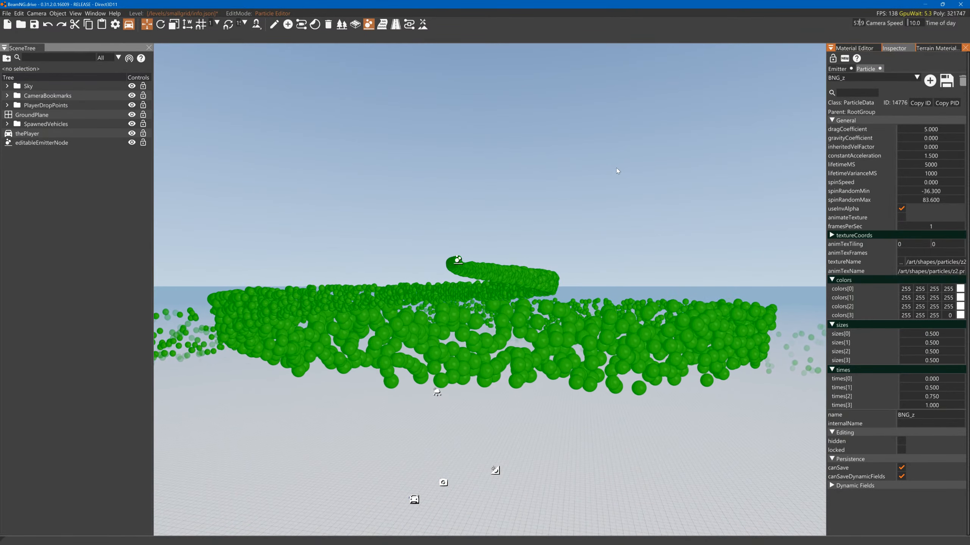
- Lower the particle's dragCoefficient to 0 and try constantAcceleration at 8.8 before reducing it to 2.2
key(s)
mouse_move(589, 197)
right_down()
mouse_move(582, 313)
mouse_move(588, 202)
right_up()
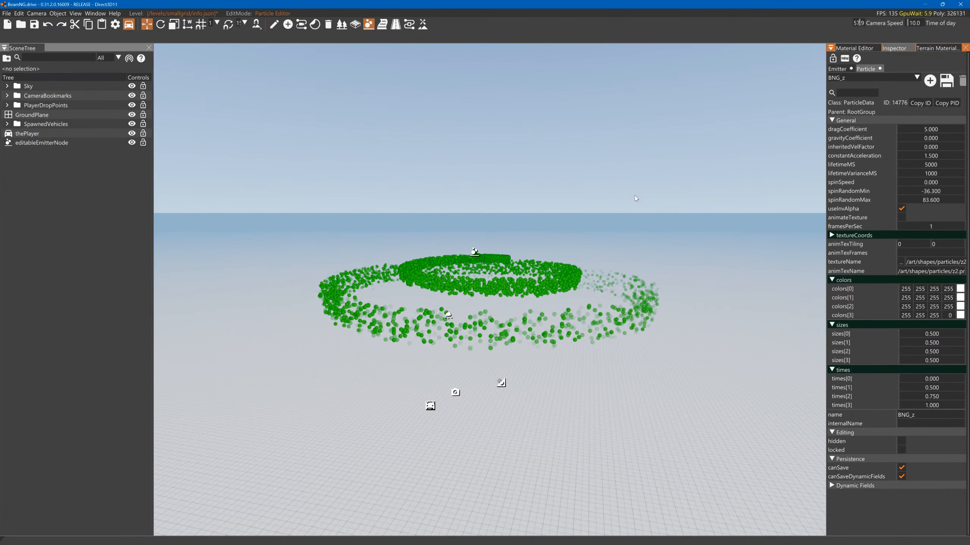
drag(917, 131, 889, 126)
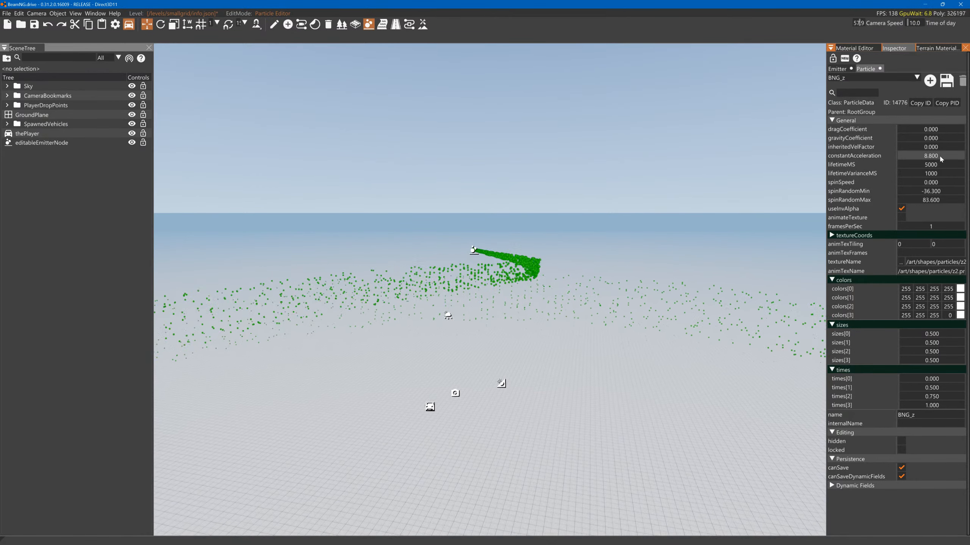
right_drag(796, 174, 742, 181)
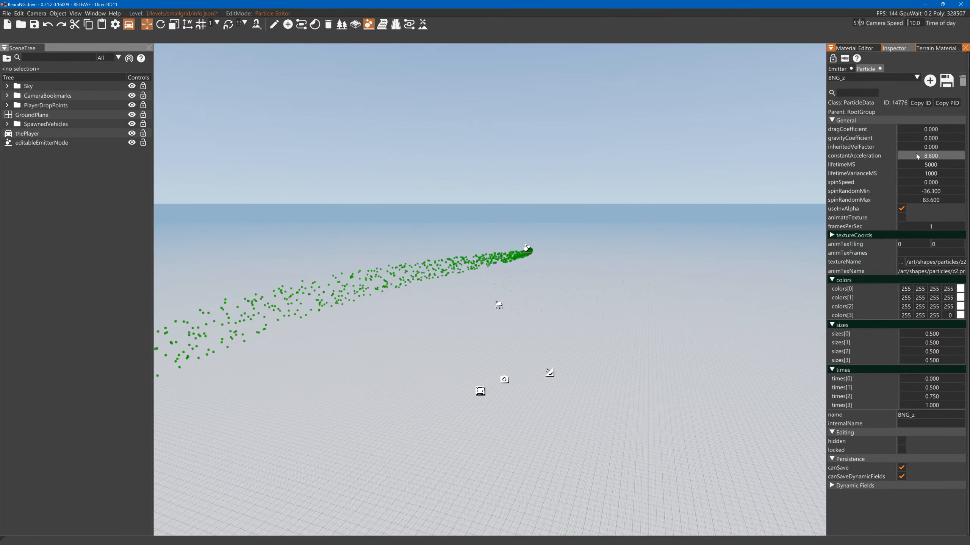
drag(909, 155, 904, 155)
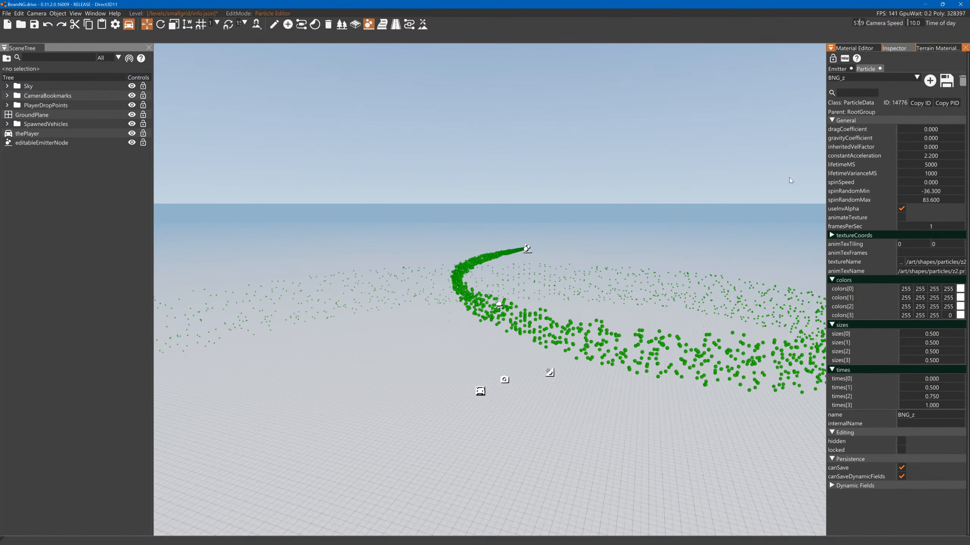
key(w)
right_drag(697, 187, 727, 189)
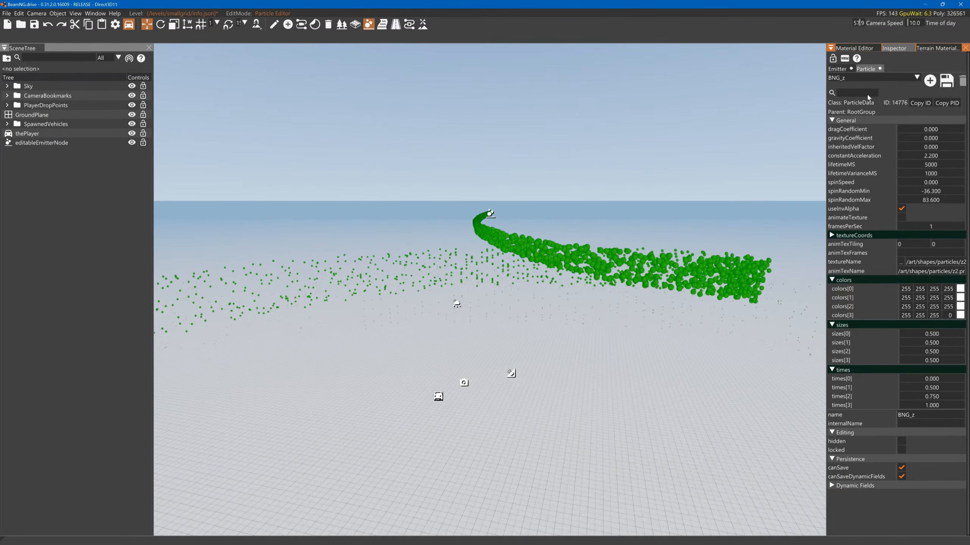
- Set the BNGP_106 emitter's ejectionVelocity to 6.6 and raise its ejectionOffset to 19.8
click(842, 69)
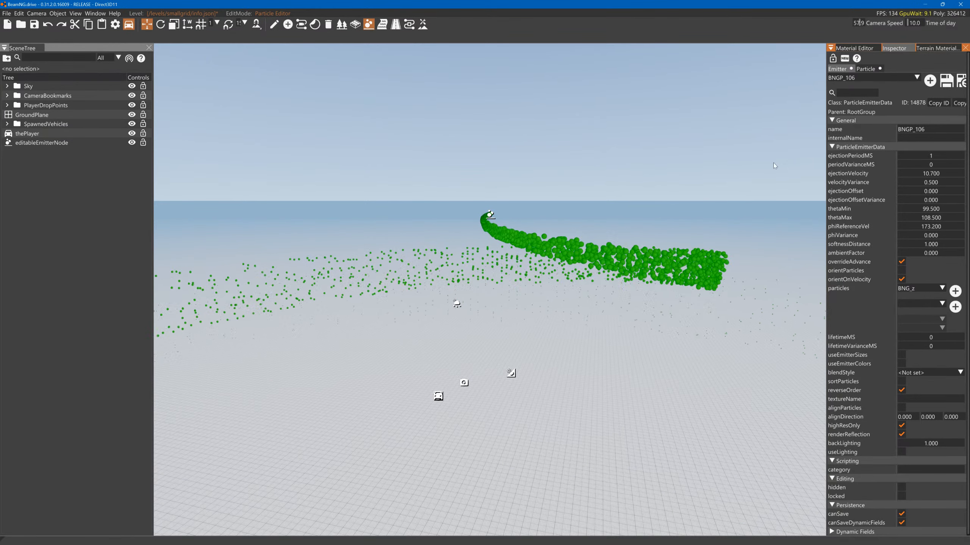
drag(915, 173, 907, 174)
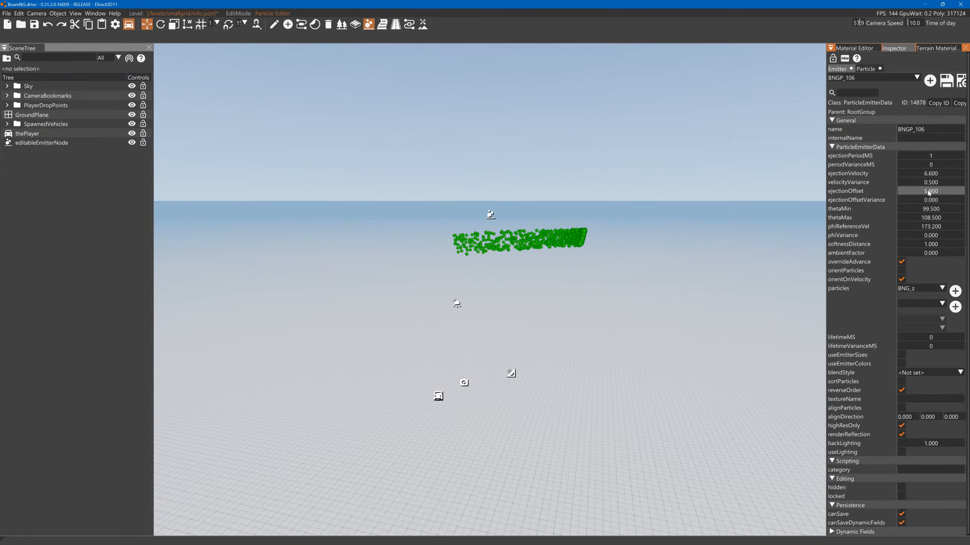
key(w)
mouse_move(688, 172)
right_down()
mouse_move(673, 153)
mouse_move(672, 193)
mouse_move(672, 183)
right_up()
key(w)
key(w)
key(s)
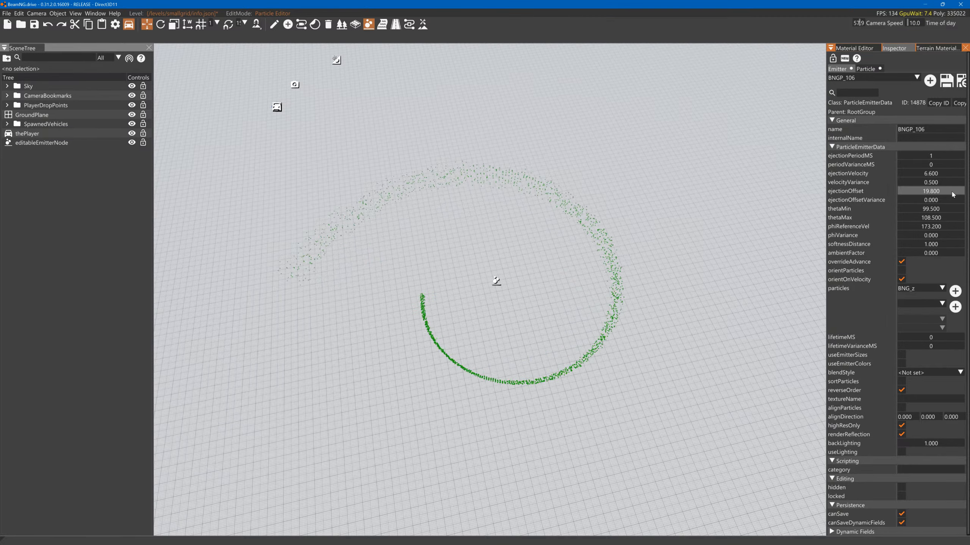
- Raise the emitter's ejectionOffsetVariance to 74.1 and reduce its ejectionOffset to 11.9
drag(951, 192, 951, 193)
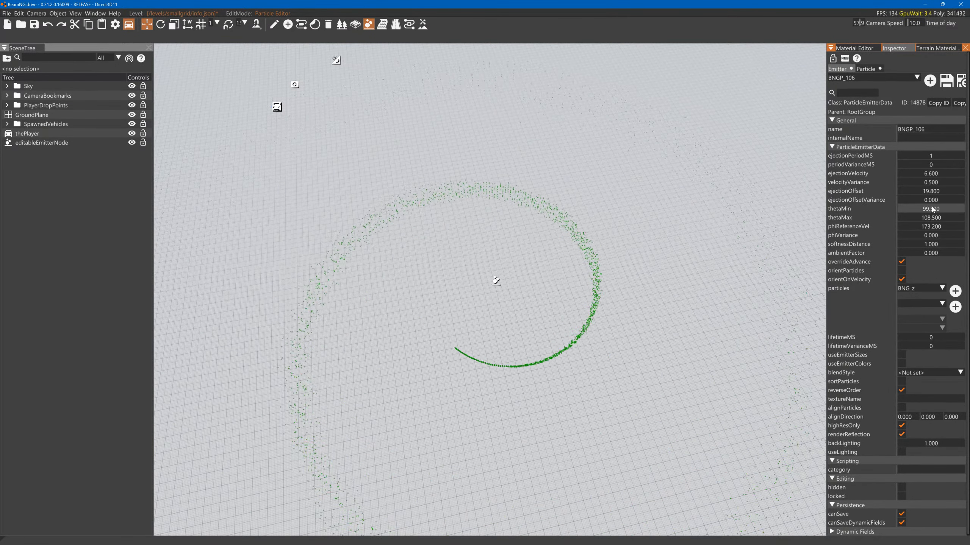
drag(932, 200, 968, 201)
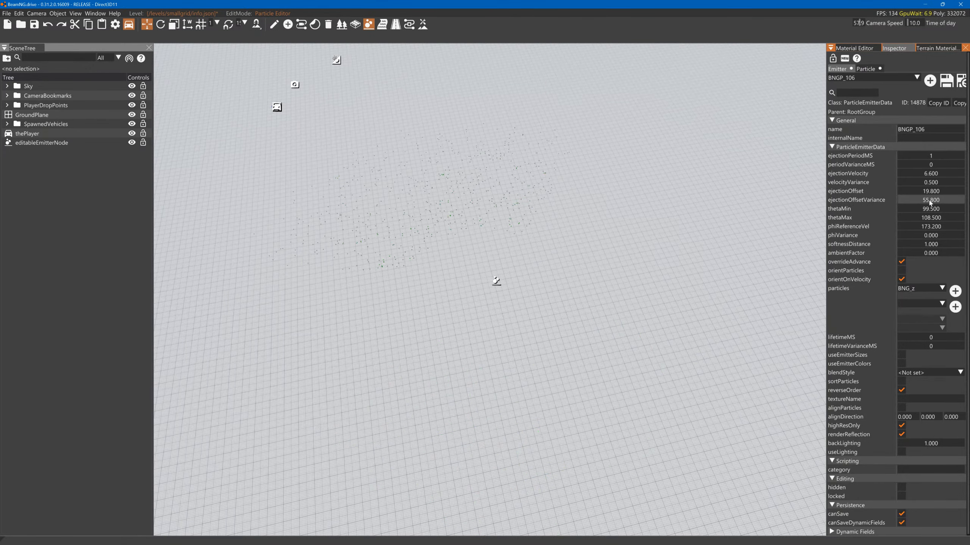
mouse_move(929, 203)
mouse_down()
mouse_move(951, 202)
mouse_move(928, 194)
mouse_up()
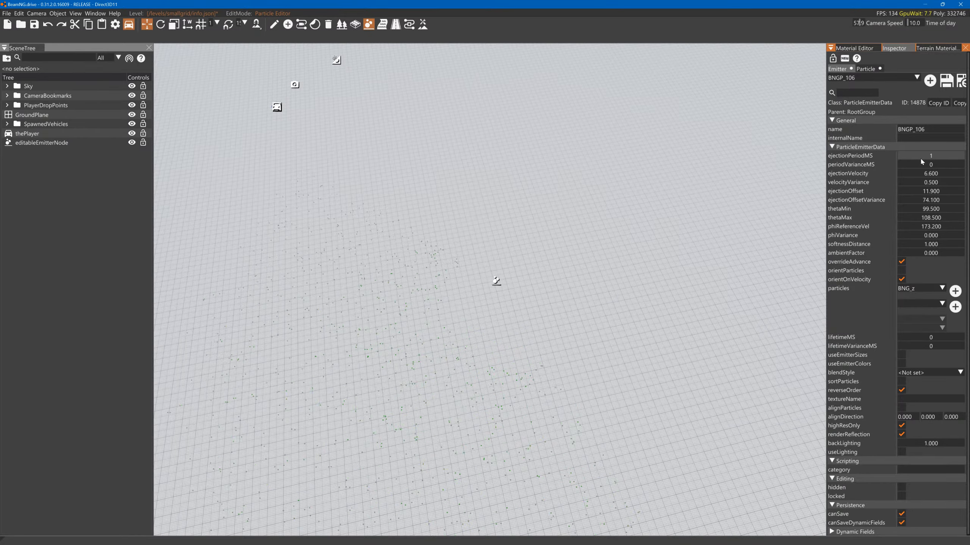
- Set the BNG_z particle's dragCoefficient to 5 and return to the BNGP_106 emitter's properties
click(867, 70)
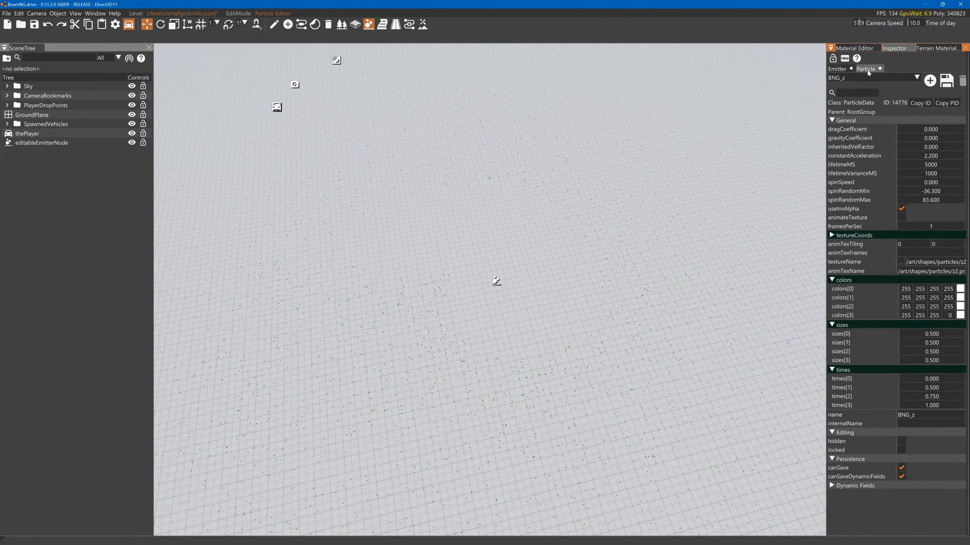
drag(932, 129, 967, 130)
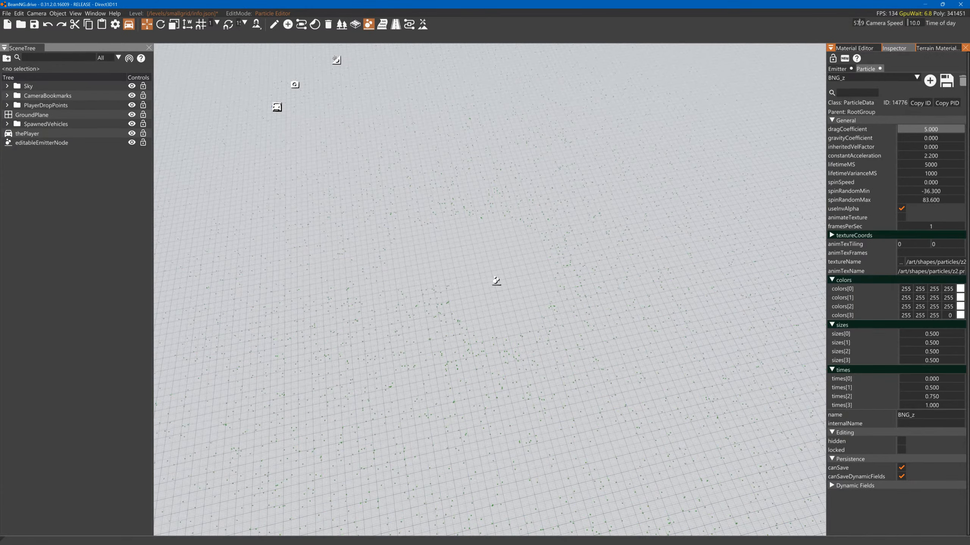
click(842, 70)
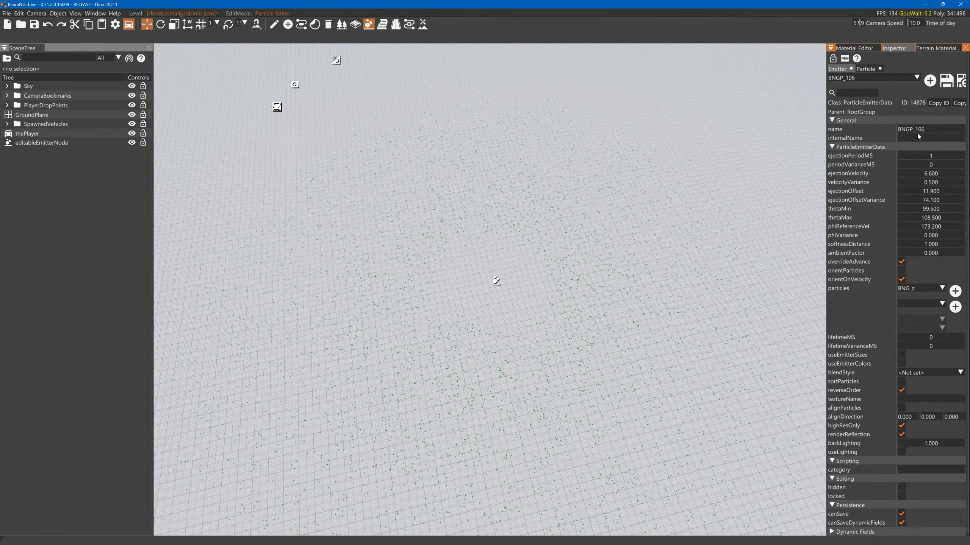
- Switch to the Reference For BeamNG folder in File Explorer and move its window clear of the emitter properties
key(alt+Tab)
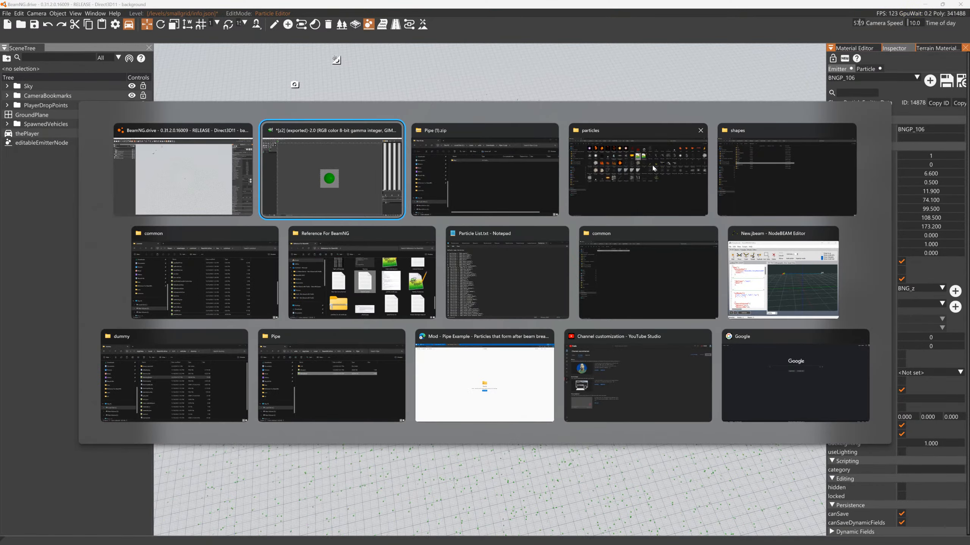
key(alt+Tab)
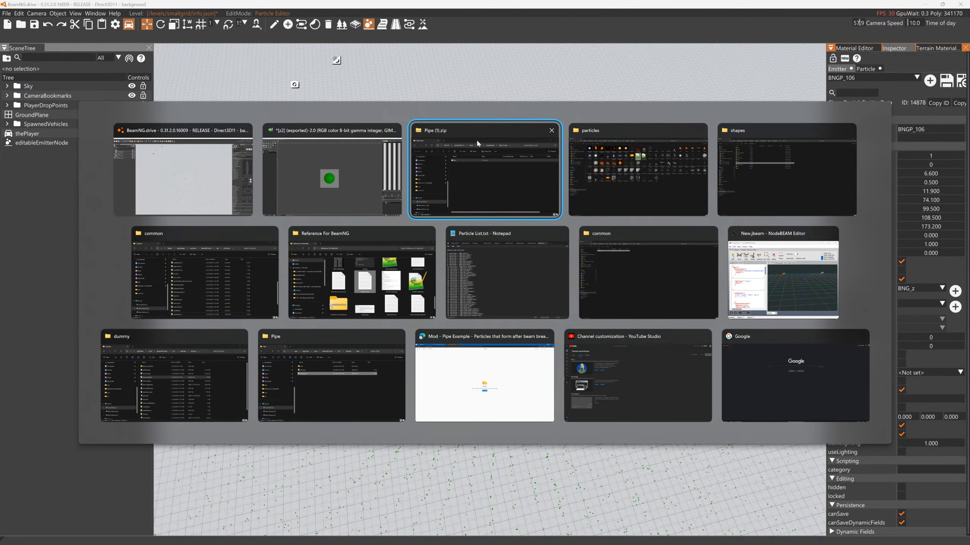
click(356, 234)
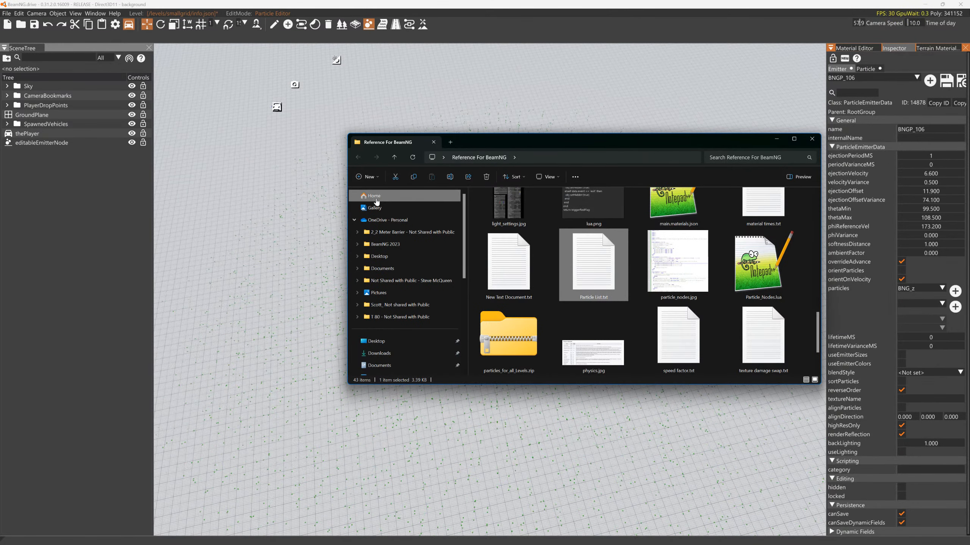
drag(526, 138, 423, 145)
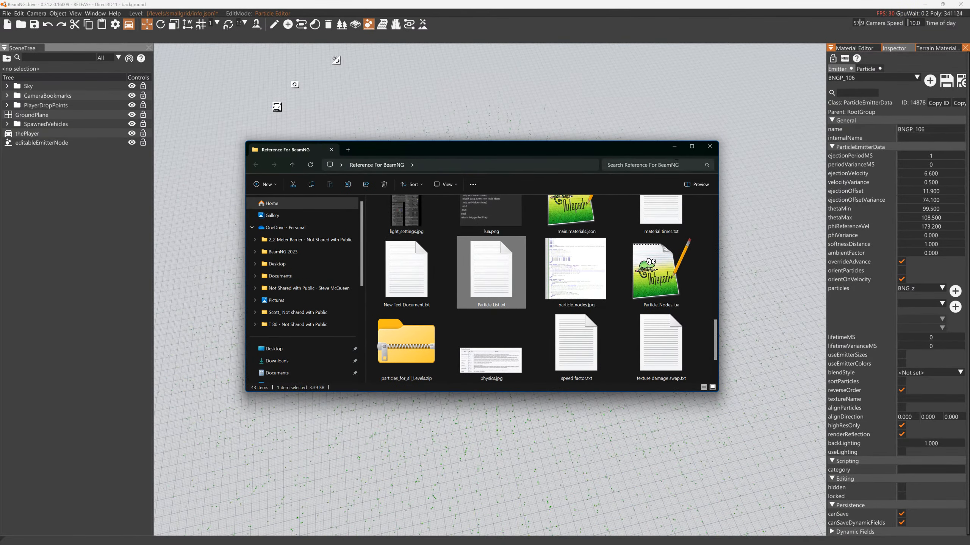
- Switch to File Explorer, open the game's 0.31 user folder and open particles.json from lua/common in Notepad++
click(888, 10)
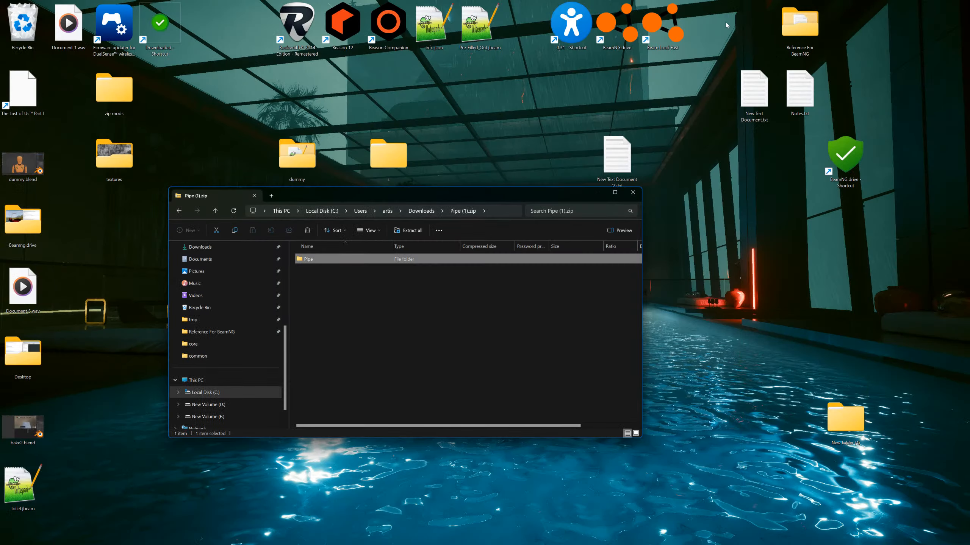
double_click(571, 23)
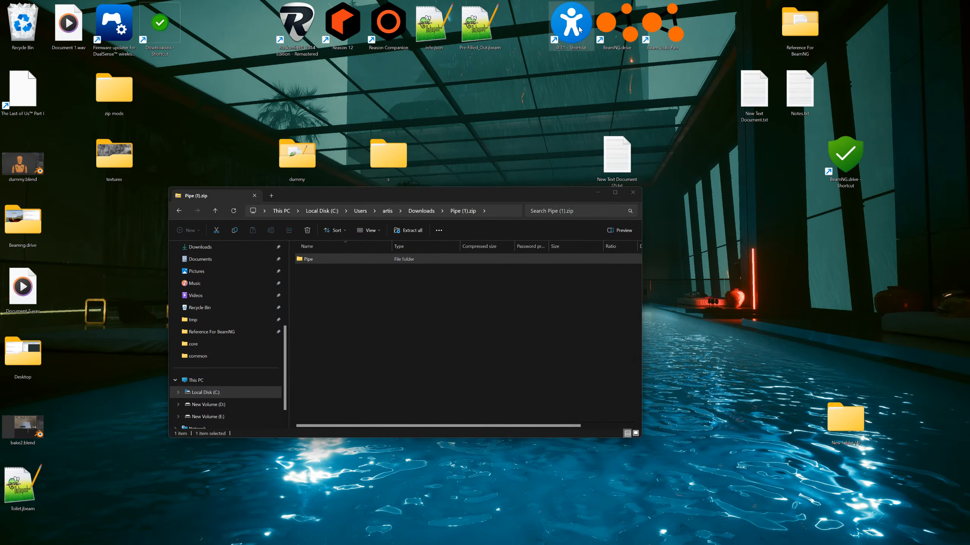
drag(567, 157, 589, 76)
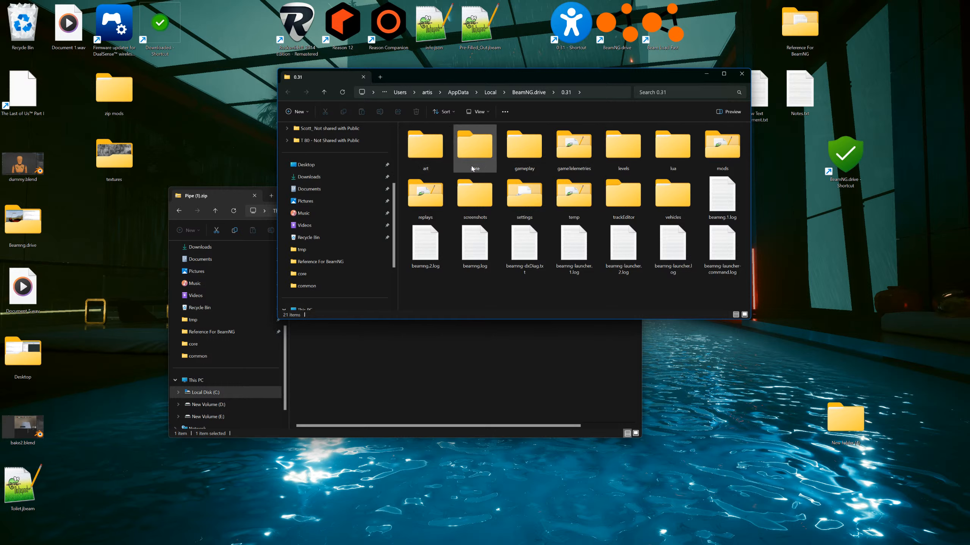
click(423, 153)
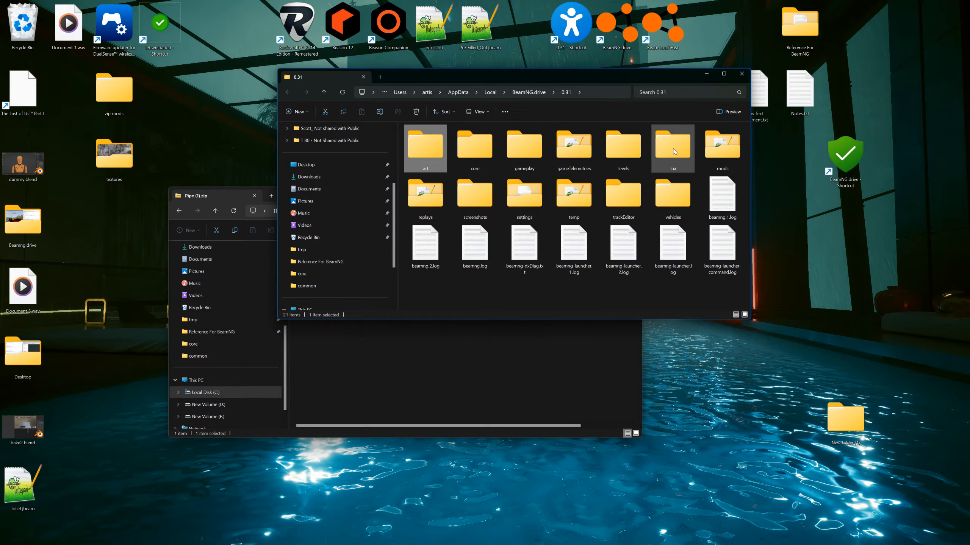
double_click(673, 152)
double_click(431, 141)
click(434, 143)
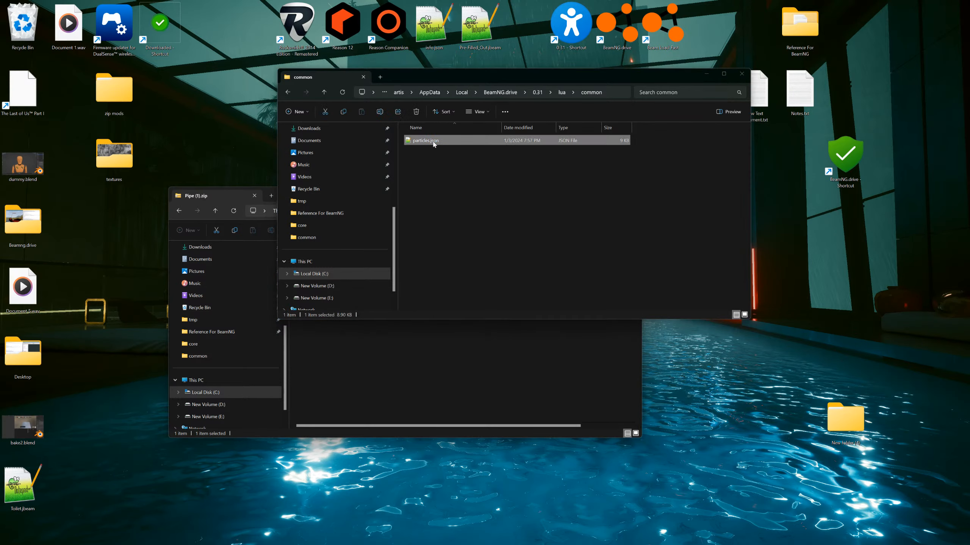
double_click(426, 140)
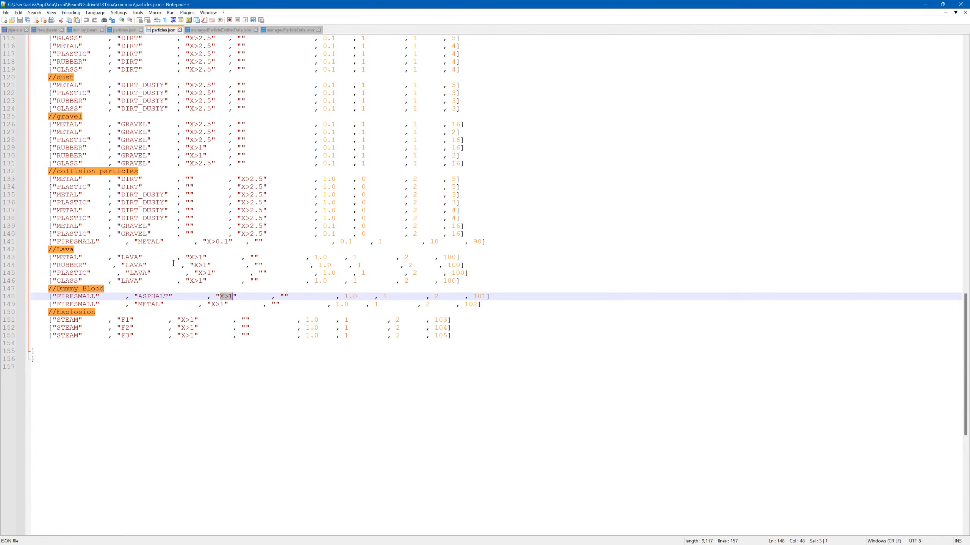
- Review the BNG_z entry in managedParticleData.json and the BNGP_106 entry in managedParticleEmitterData.json, and minimize Notepad++
click(296, 30)
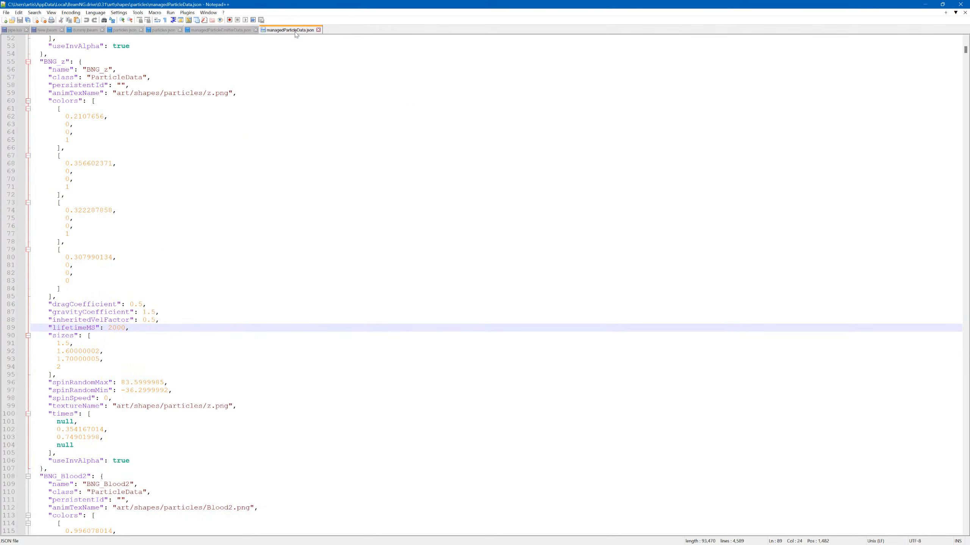
click(231, 30)
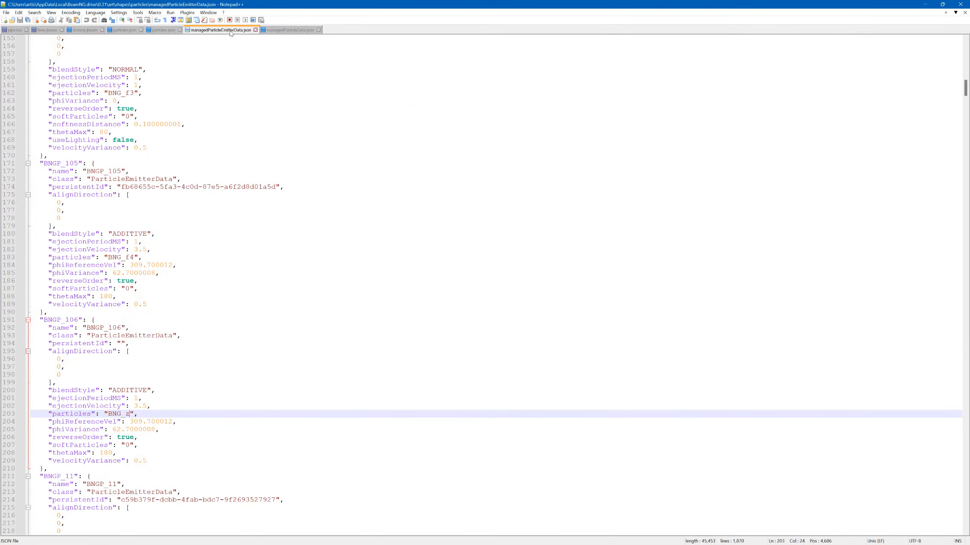
click(292, 30)
click(250, 31)
click(919, 5)
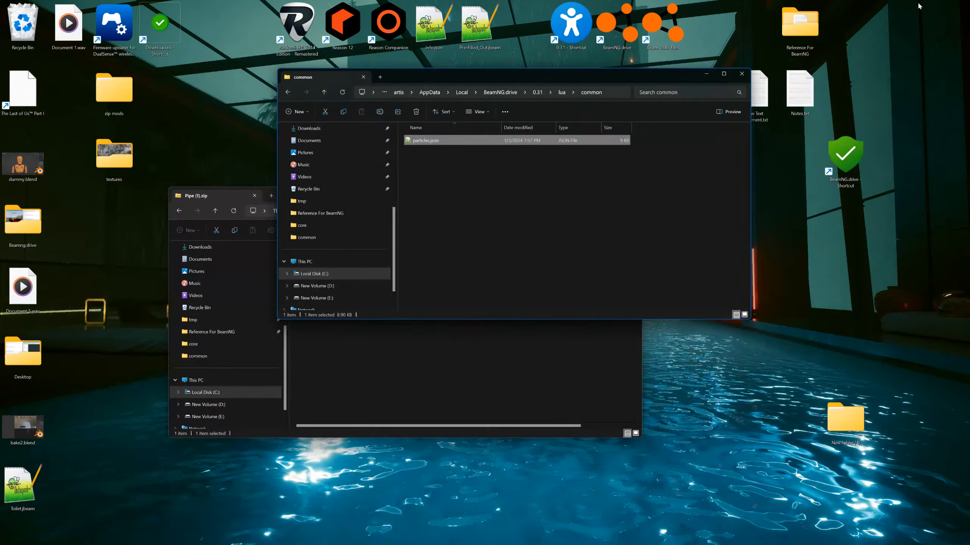
- Switch through the open windows back to BeamNG.drive and the BNGP_106 emitter's properties
click(409, 379)
key(alt+Tab)
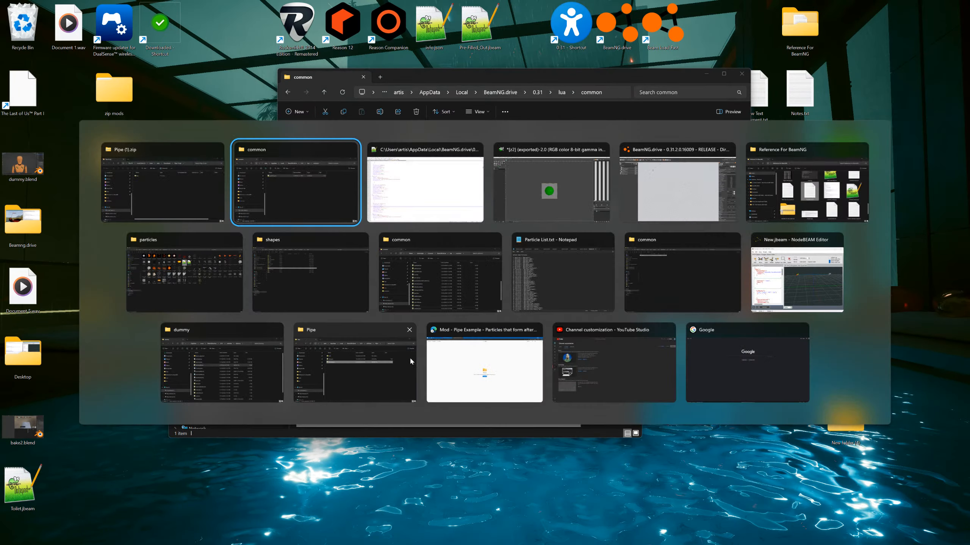
key(alt+Tab)
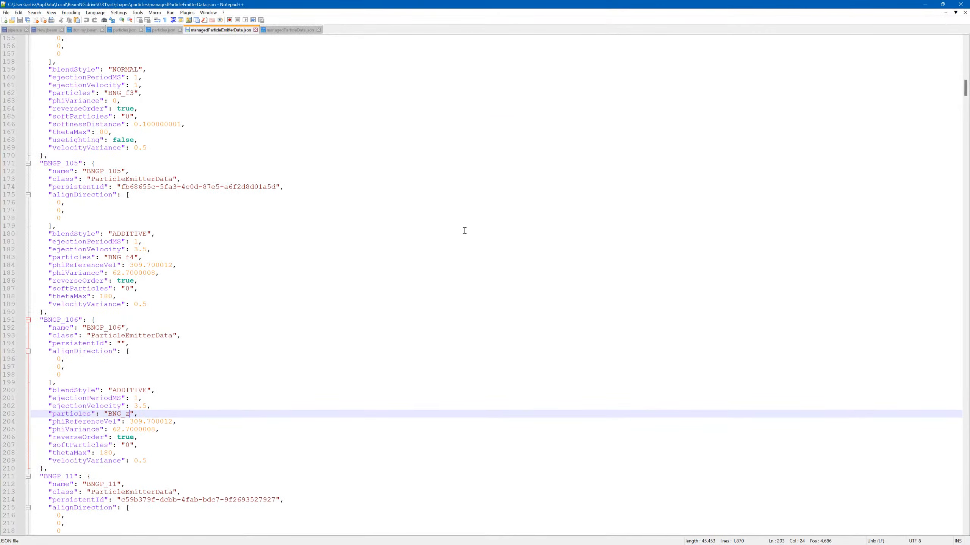
key(alt+Tab)
key(alt+Tab)
key(alt+Tab)
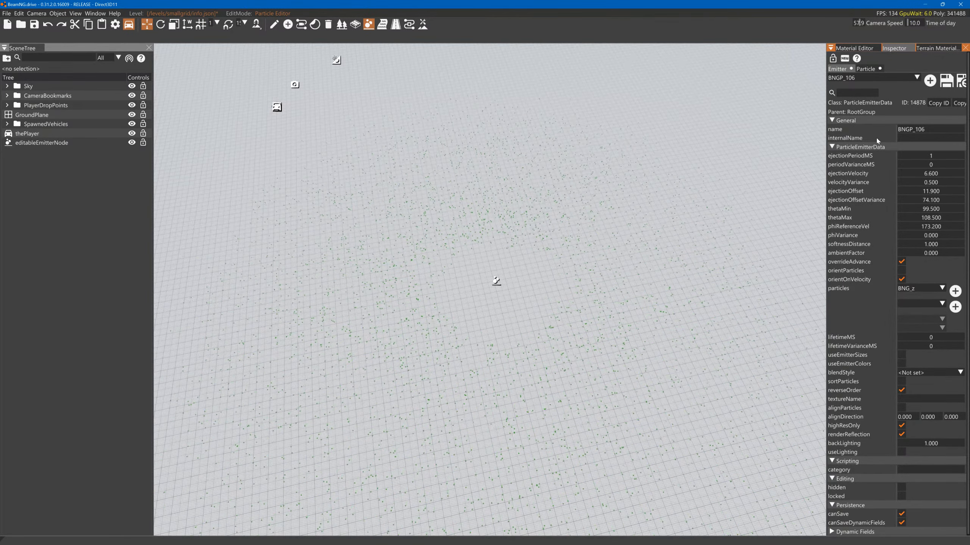
- Minimize the game, Notepad++ and Pipe (1).zip windows and reopen particles.json from the lua/common folder
click(927, 4)
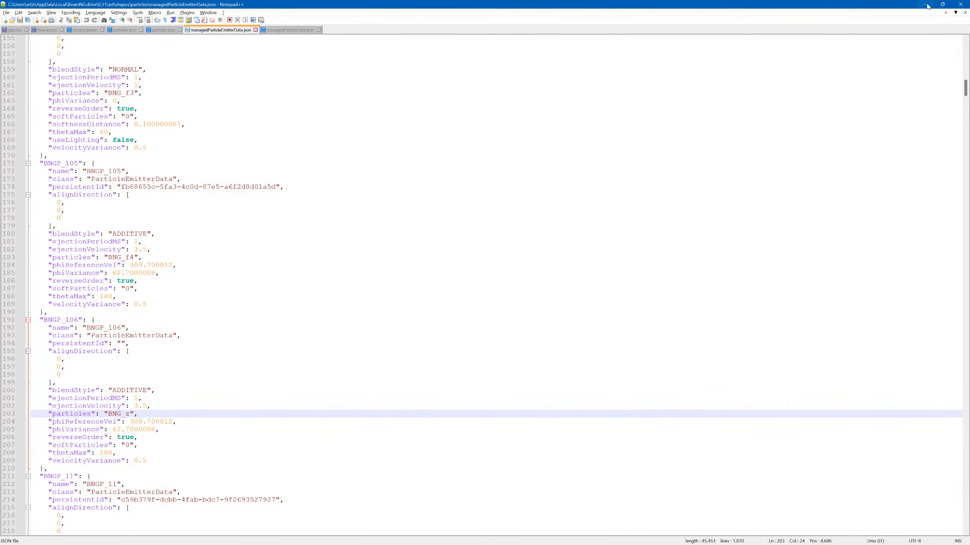
click(927, 4)
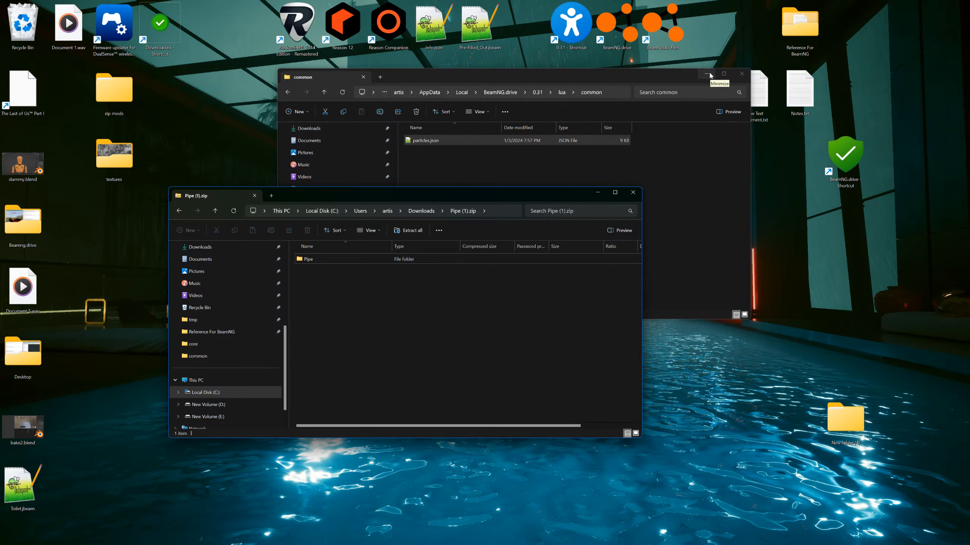
click(598, 194)
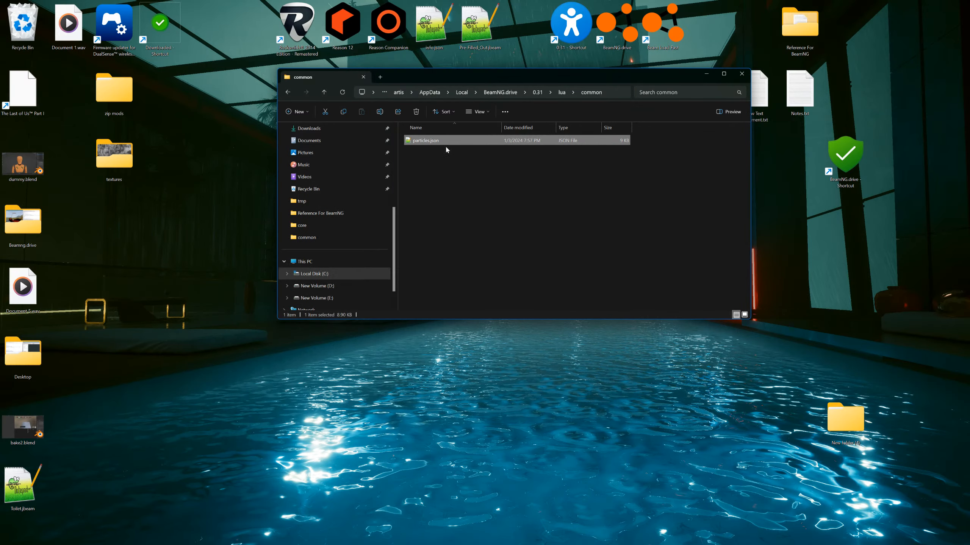
click(561, 93)
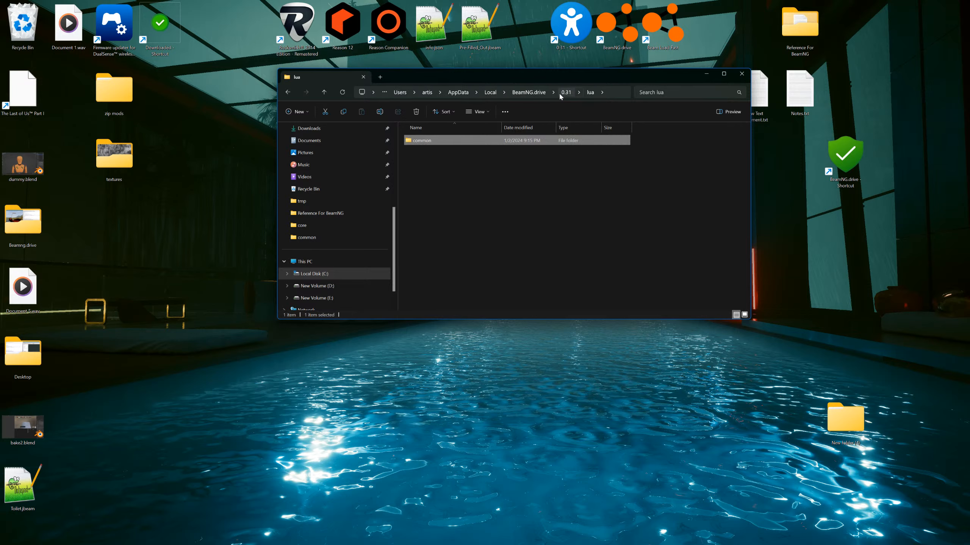
double_click(445, 142)
double_click(430, 142)
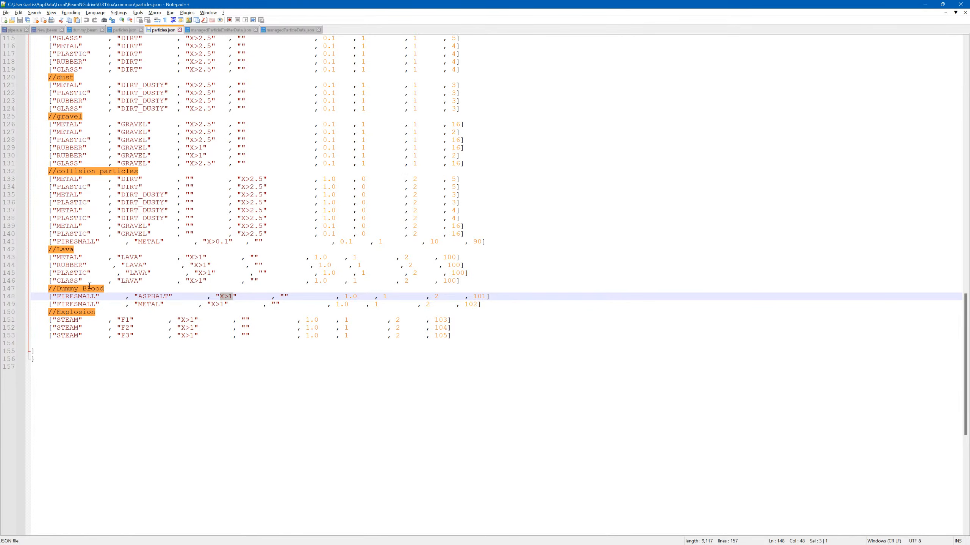
- Highlight the materials in the FIRESMALL–ASPHALT row under Dummy Blood and re-enter the FIRESMALL–METAL row's emitter number as 102
drag(57, 297, 231, 297)
drag(474, 306, 477, 306)
text(2)
- In BeamNG.drive, set the BNGP_106 emitter's ejectionVelocity to 2.7, ejectionOffset to 1 and ejectionOffsetVariance to 0, and save the emitter to the current level
key(alt+Tab)
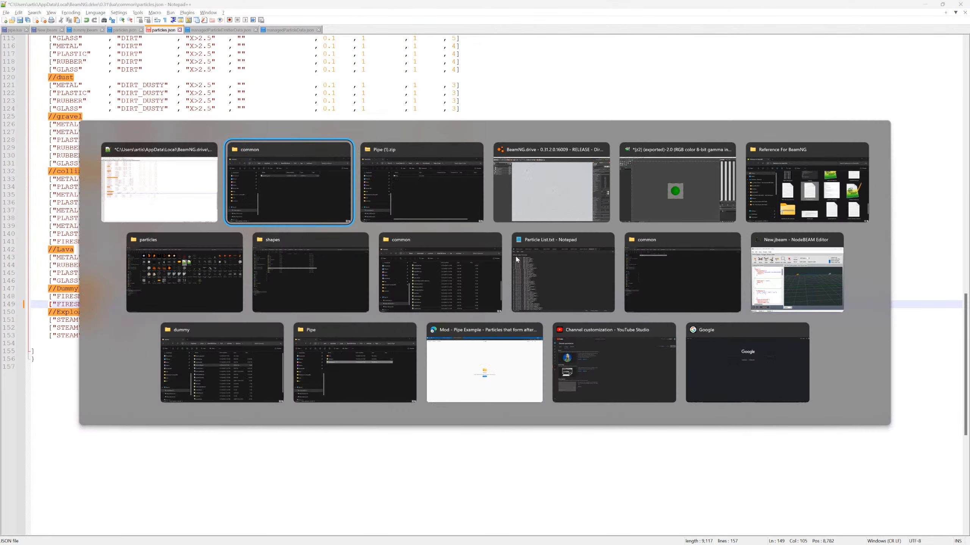
key(alt+Tab)
key(alt+Tab)
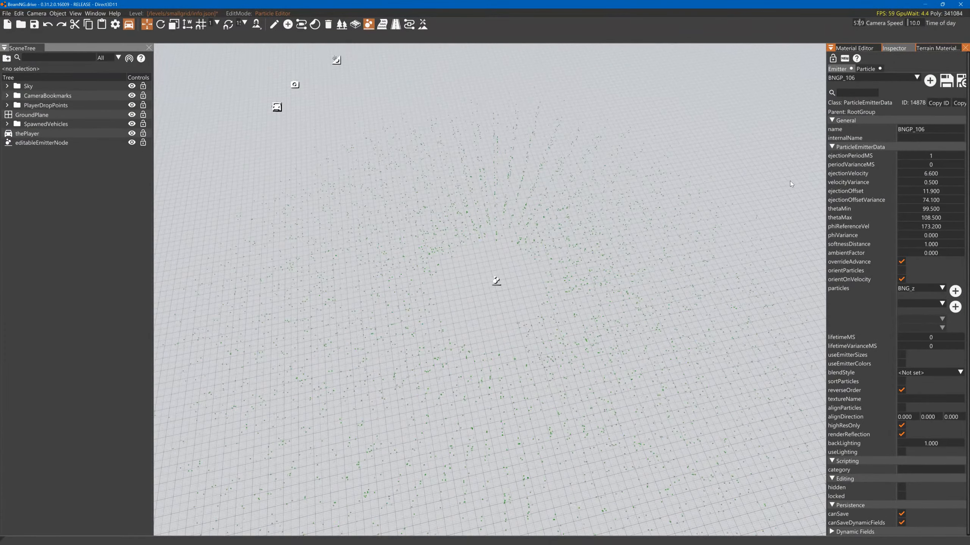
drag(919, 174, 706, 199)
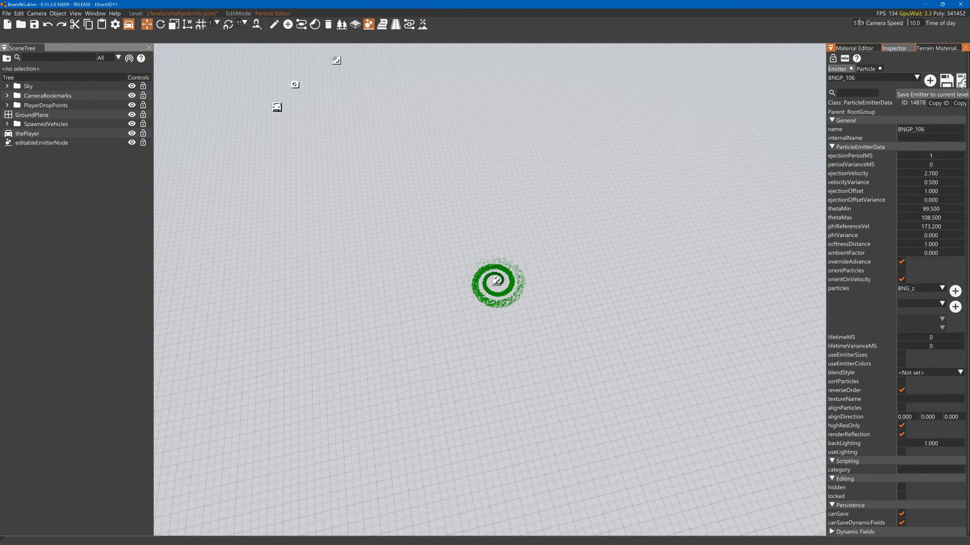
click(947, 82)
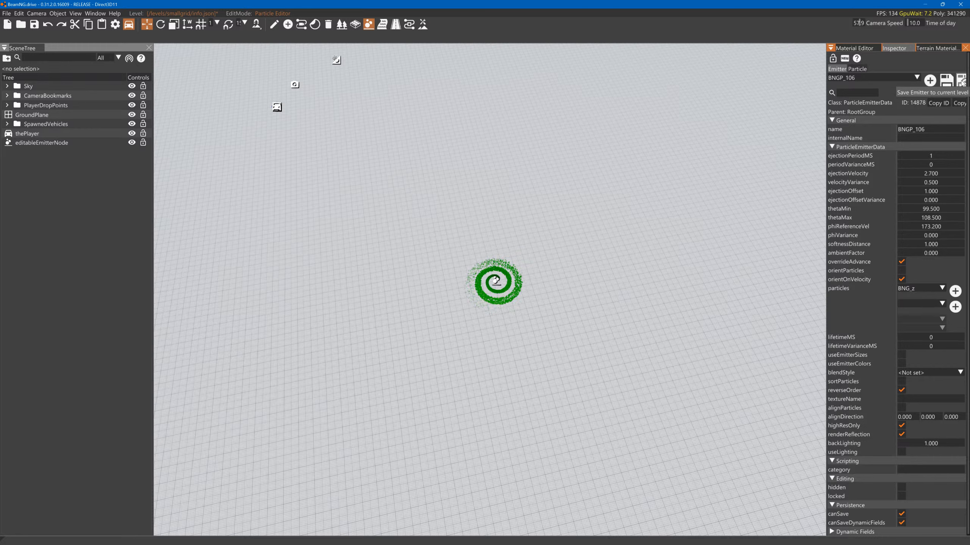
click(961, 81)
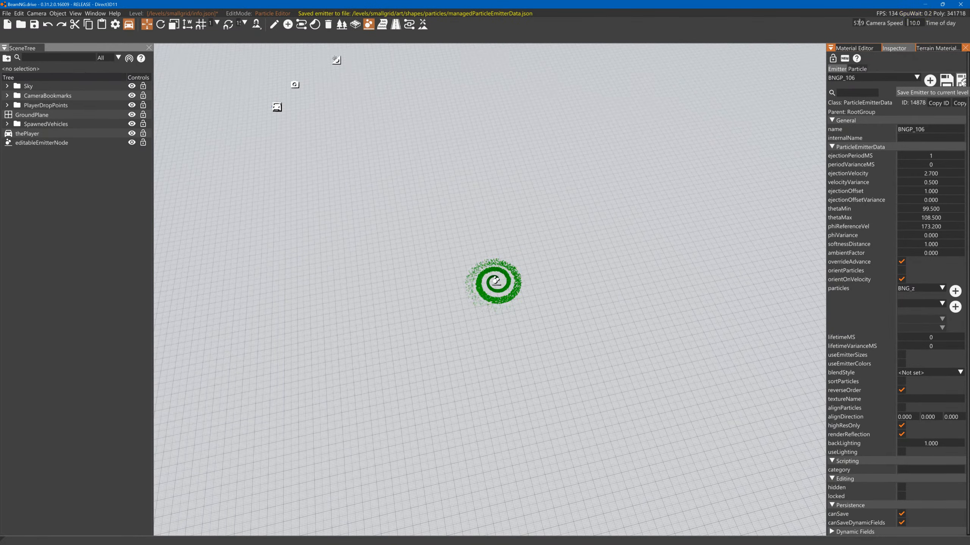
- Open managedParticleEmitterData.json from levels/smallgrid/art/shapes/particles in the 0.31 user folder and select the BNGP_106 block through its velocityVariance line
click(925, 3)
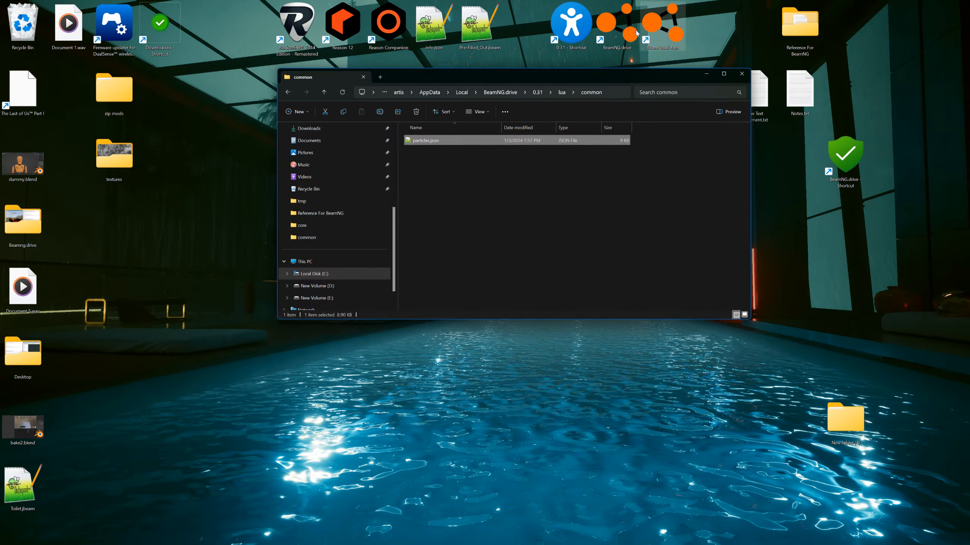
double_click(571, 23)
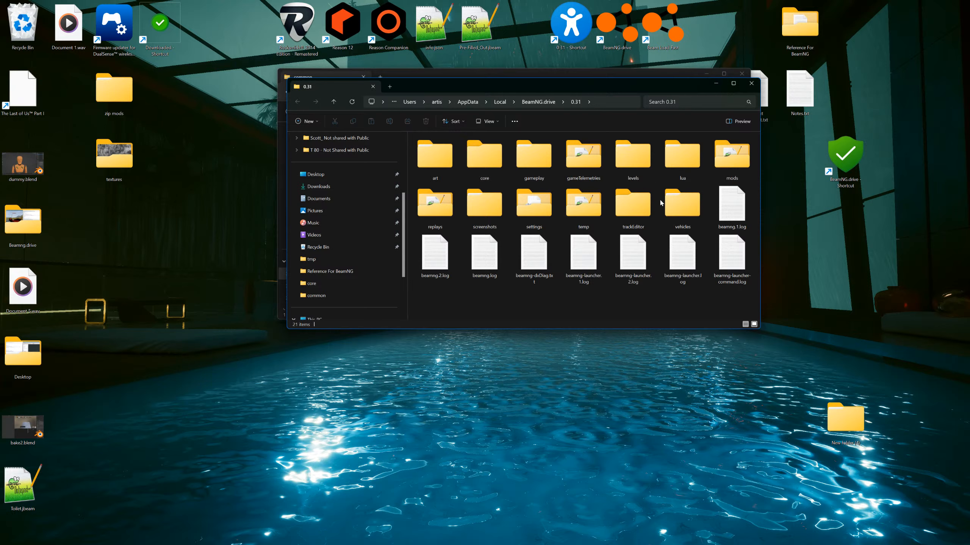
double_click(641, 172)
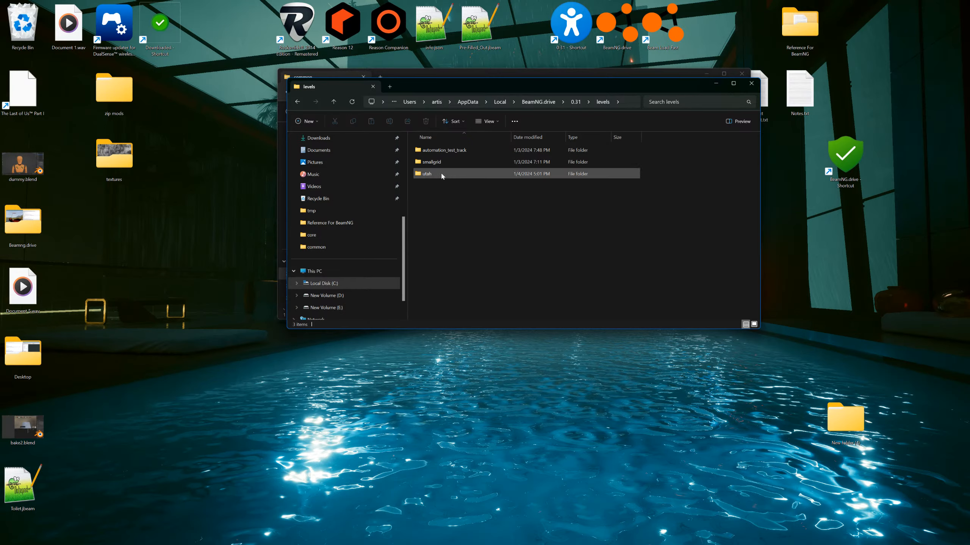
double_click(434, 162)
double_click(433, 151)
double_click(434, 151)
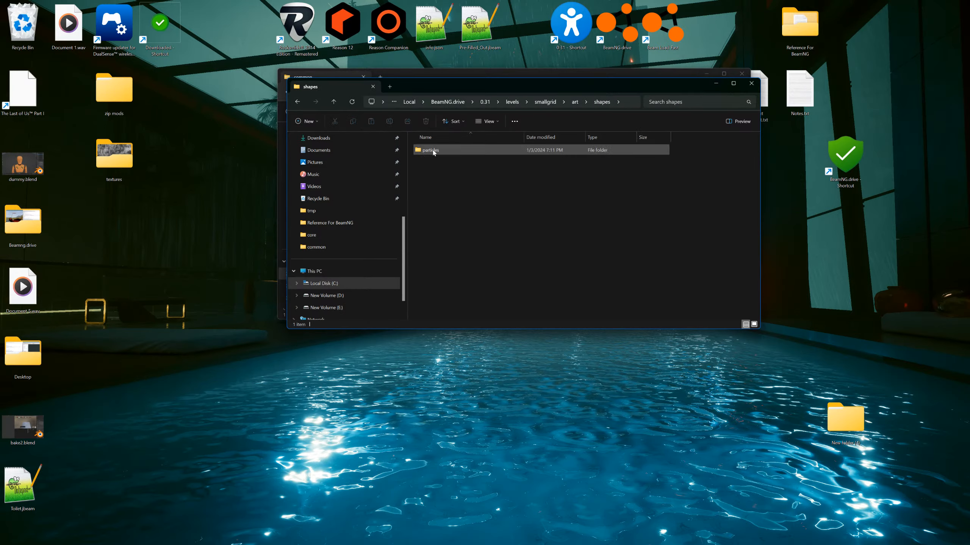
double_click(434, 151)
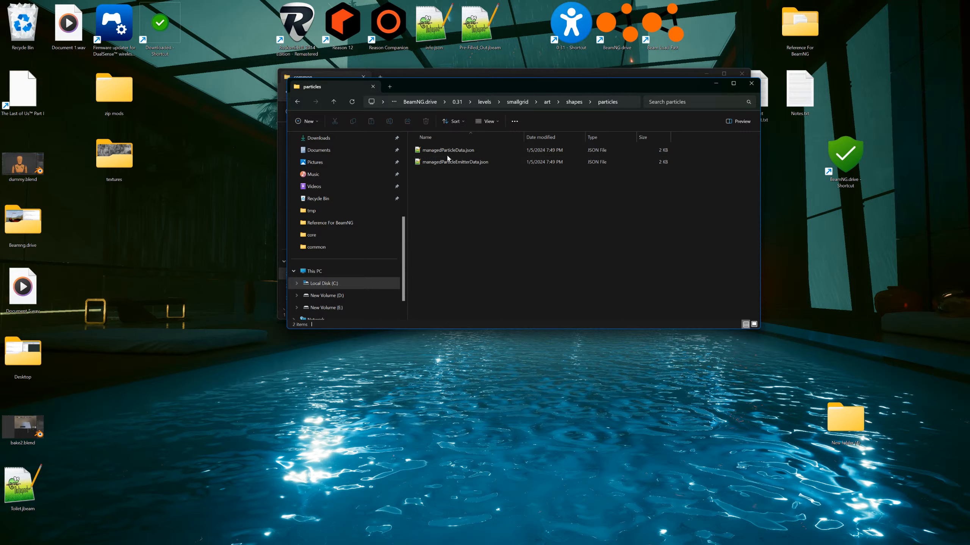
double_click(449, 162)
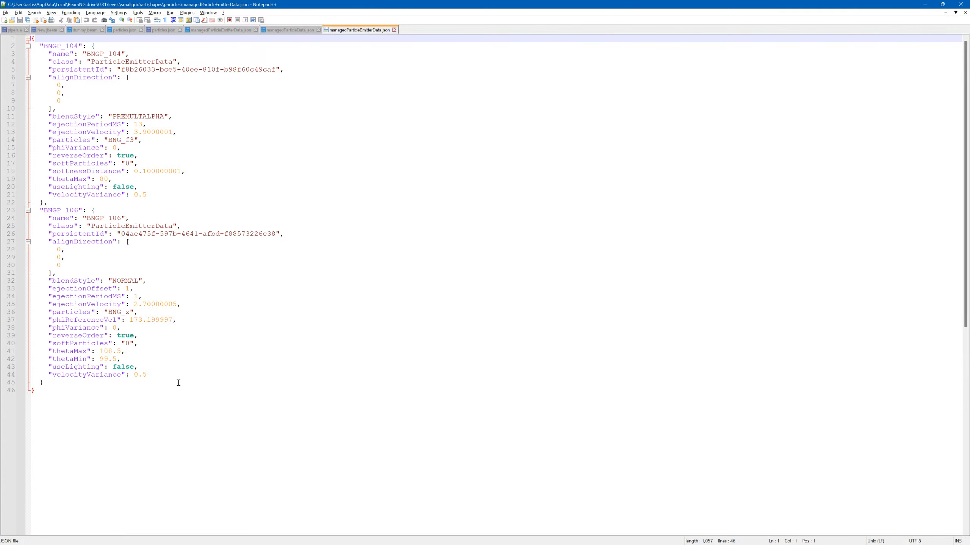
drag(176, 378, 21, 215)
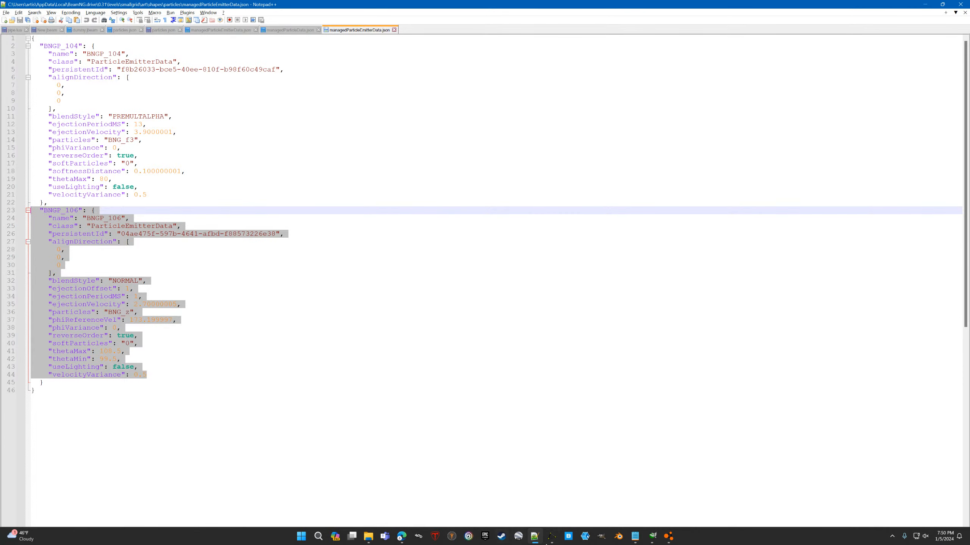
- Close BeamNG.drive and reselect the BNGP_106 block in smallgrid's managedParticleEmitterData.json
click(667, 537)
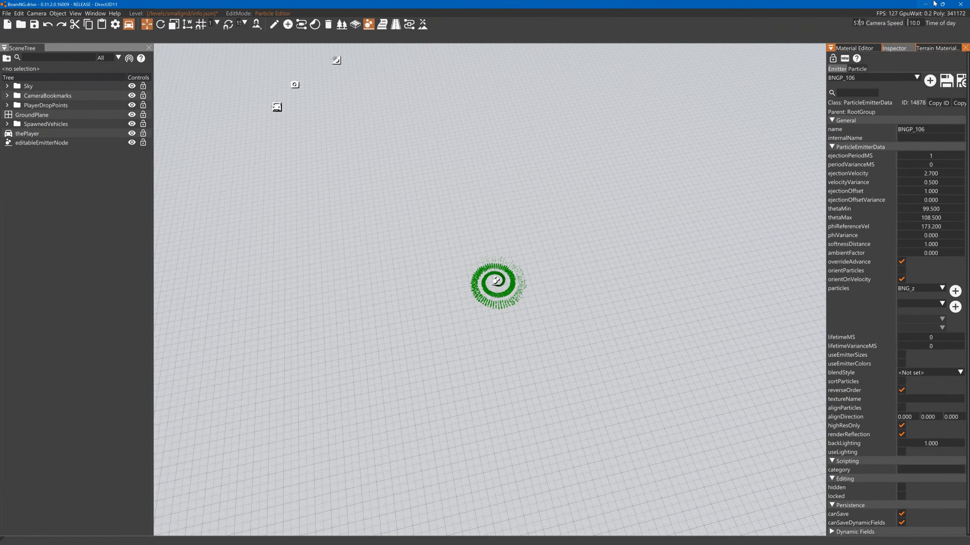
click(960, 3)
click(516, 304)
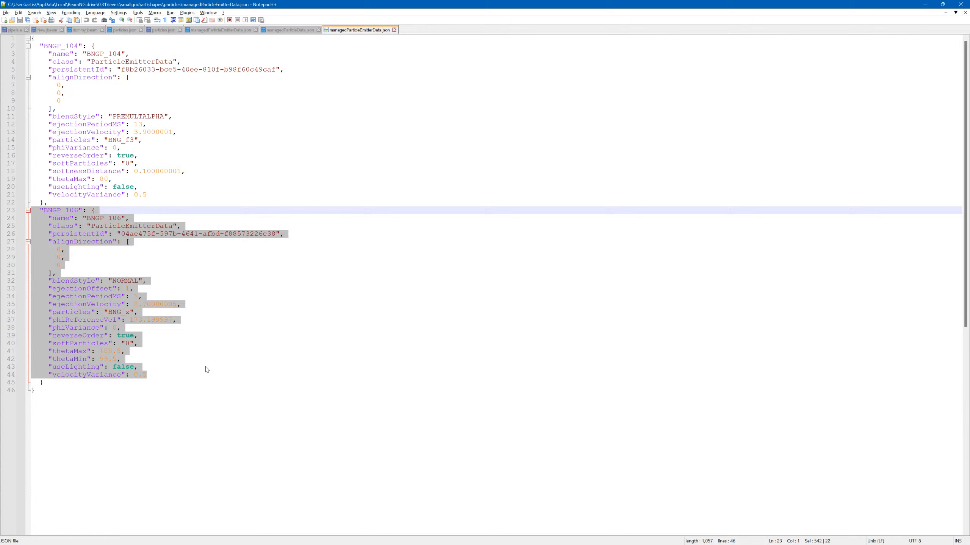
drag(198, 374, 25, 208)
- Open managedParticleEmitterData.json from art/shapes/particles in BeamNG.drive's 0.31 user folder in Notepad++
click(925, 5)
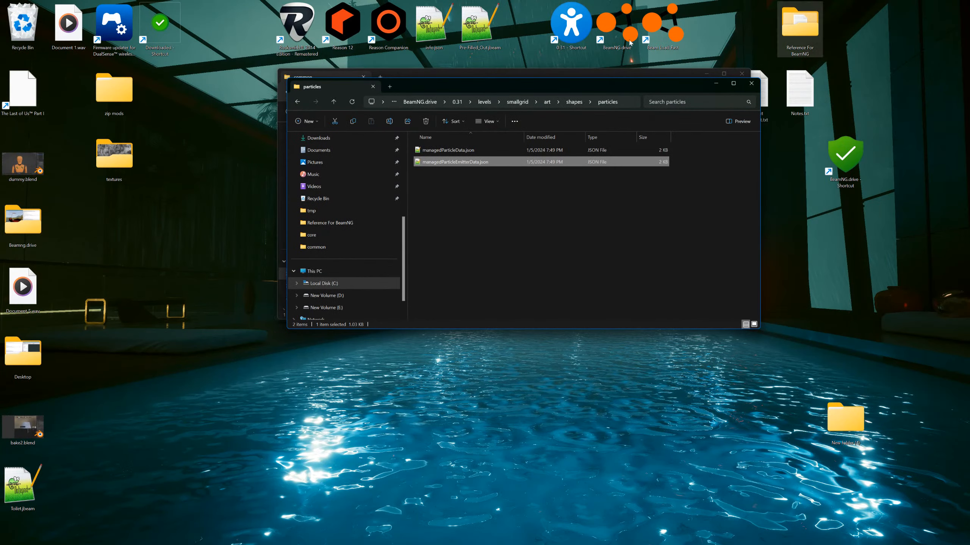
double_click(629, 40)
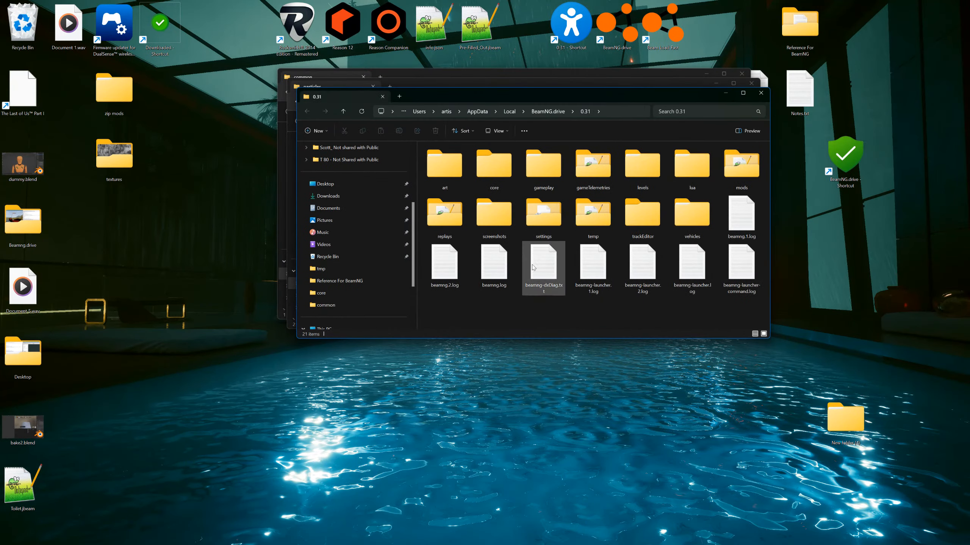
double_click(464, 164)
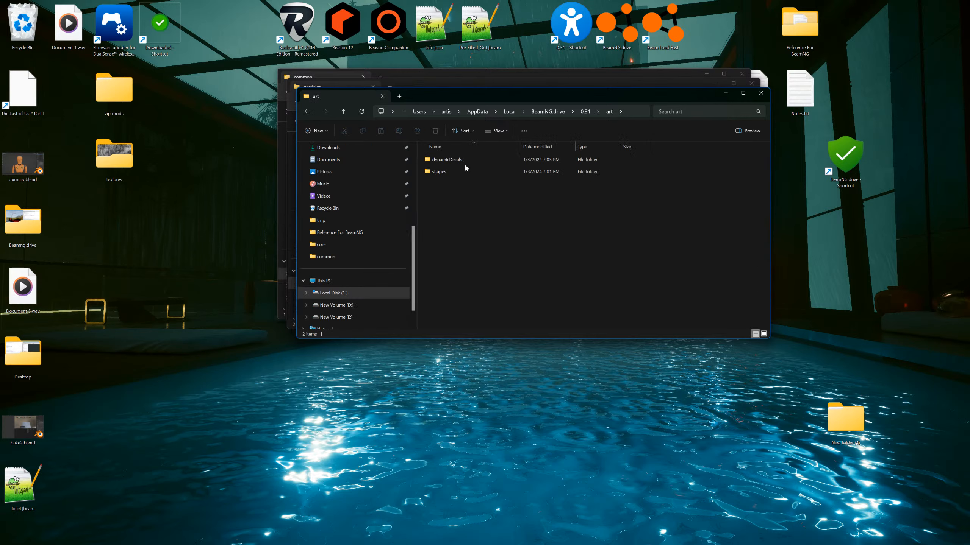
double_click(446, 172)
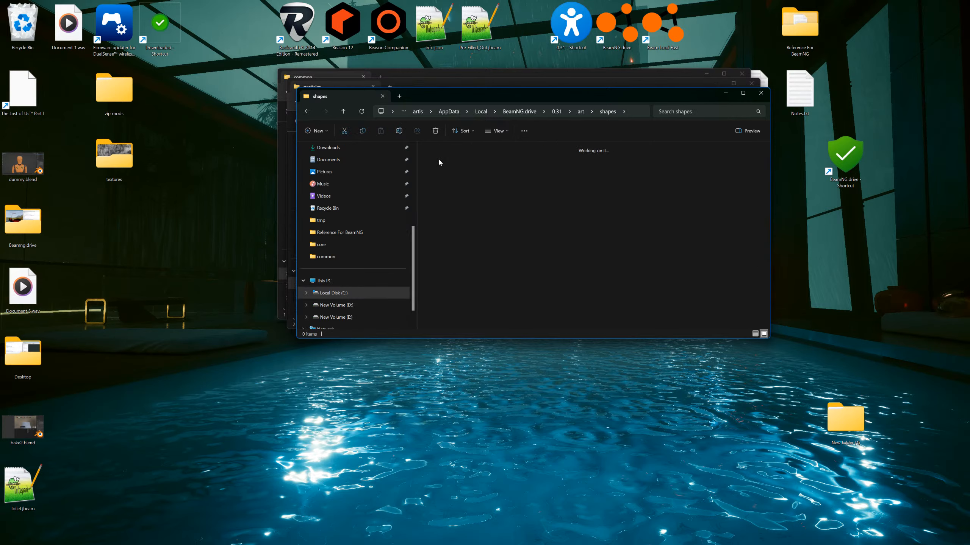
double_click(440, 165)
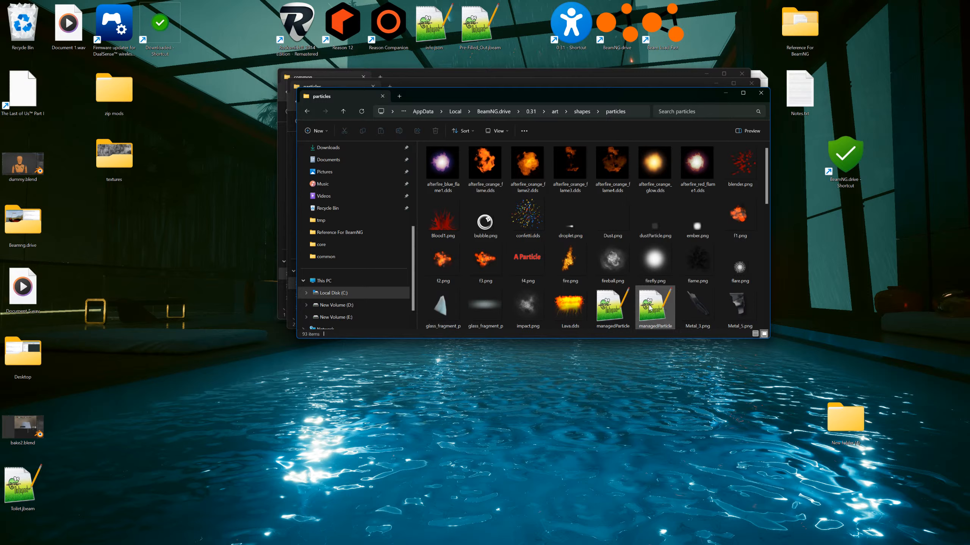
scroll(650, 301, down, 1)
double_click(651, 250)
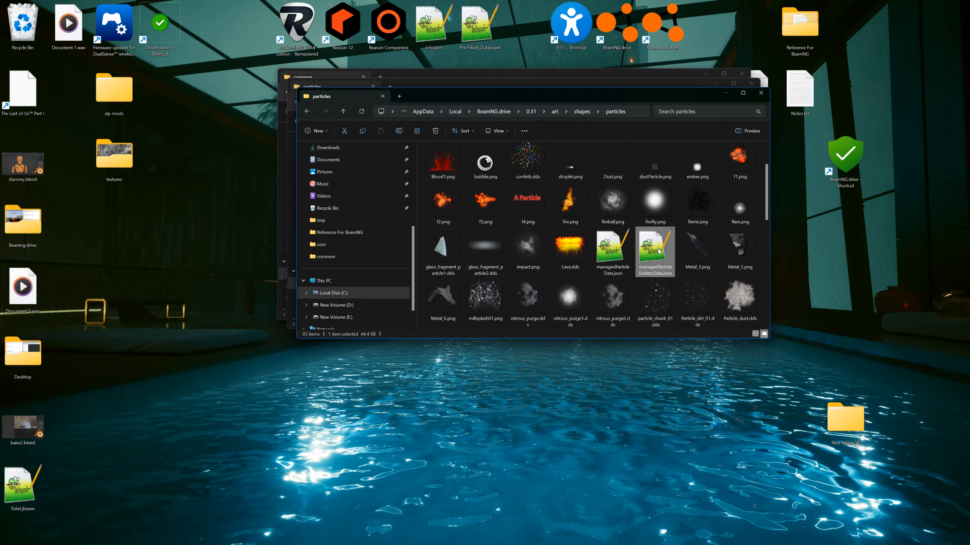
click(519, 313)
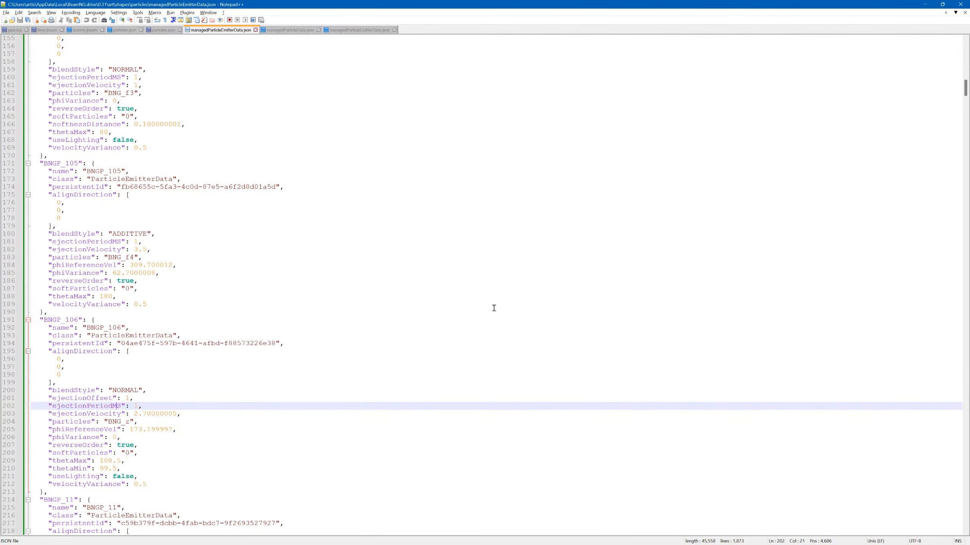
- Replace the BNGP_106 block, through its velocityVariance line, with the block copied from smallgrid's emitter file and save the file
scroll(378, 302, down, 1)
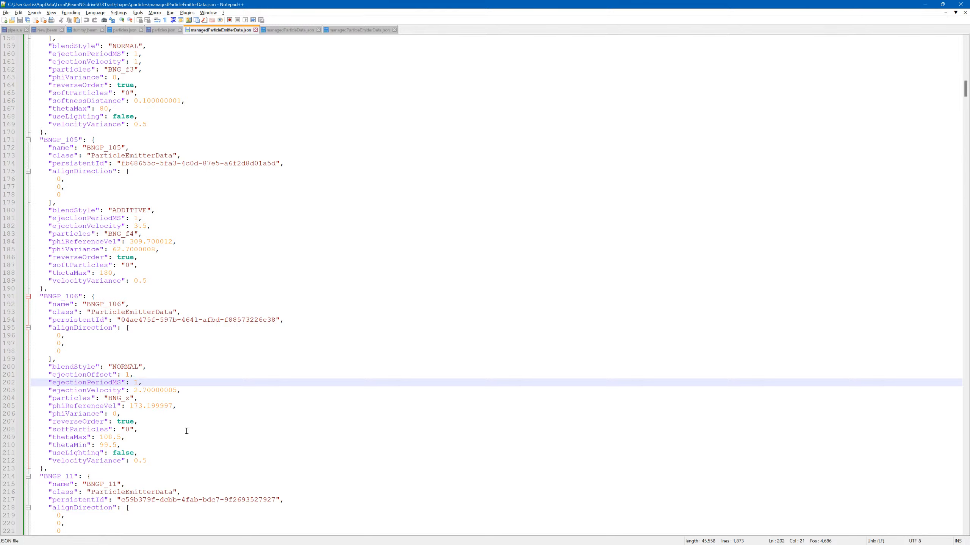
drag(162, 461, 17, 296)
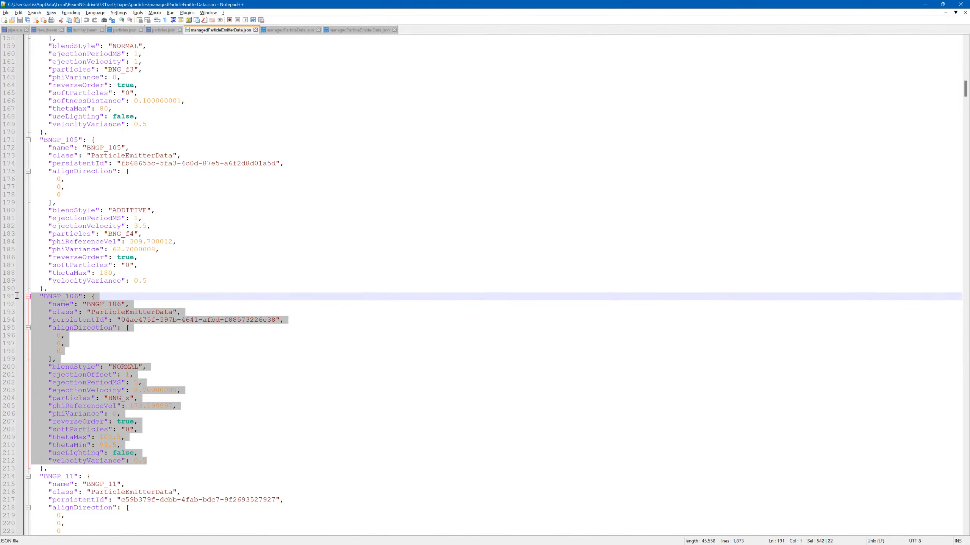
text("BNGP_106": {     "name": "BNGP_106",     "class": "ParticleEmitterData",     "persistentId": "04ae475f-597b-4641-afbd-f88573226e38",     "alignDirection": [       0,       0,       0     ],     "blendStyle": "NORMAL",     "ejectionOffset": 1,     "ejectionPeriodMS": 1,     "ejectionVelocity": 2.70000005,     "particles": "BNG_z",     "phiReferenceVel": 173.199997,     "phiVariance": 0,     "reverseOrder": true,     "softParticles": "0",     "thetaMax": 108.5,     "thetaMin": 99.5,     "useLighting": false,     "velocityVariance": 0.5)
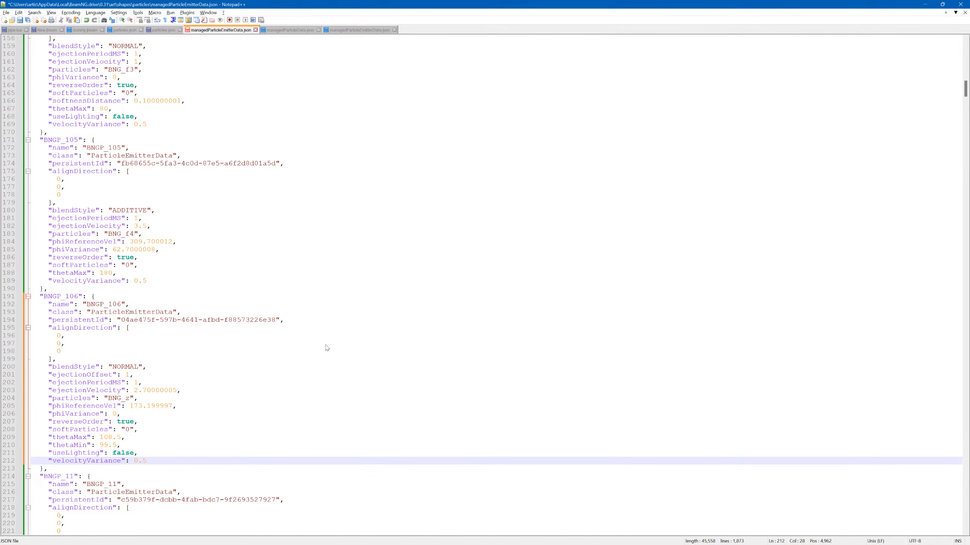
key(ctrl+s)
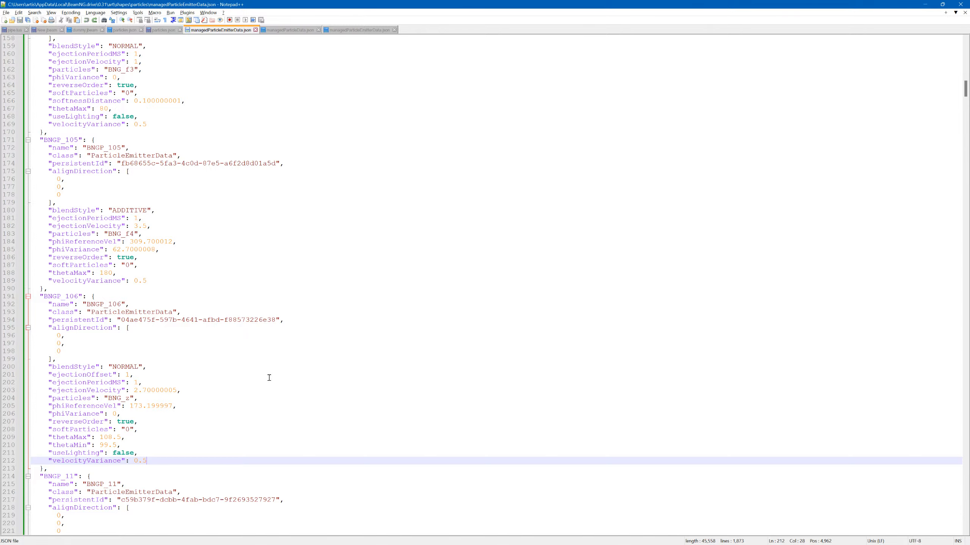
- Reselect the BNGP_106 block up to its velocityVariance line and paste the copied smallgrid block over it again
click(230, 468)
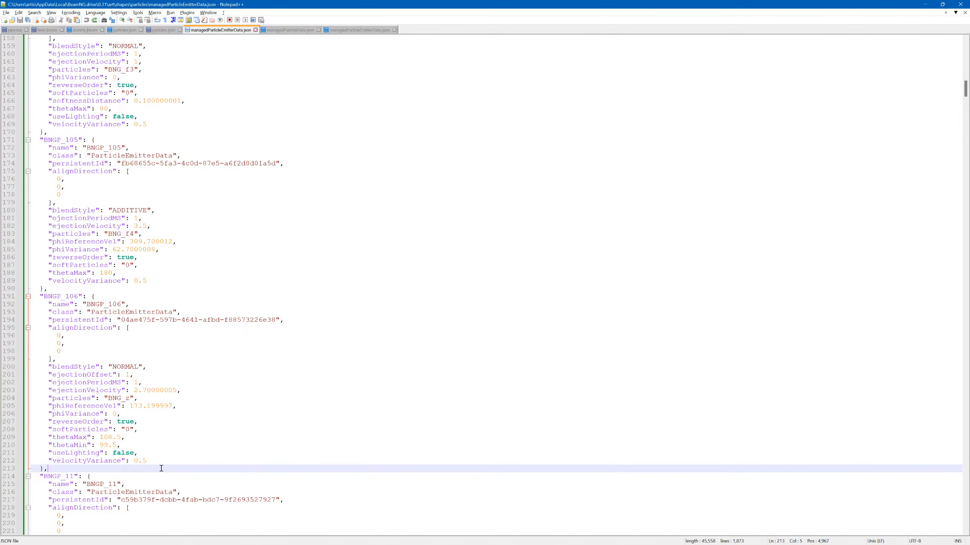
drag(160, 461, 127, 290)
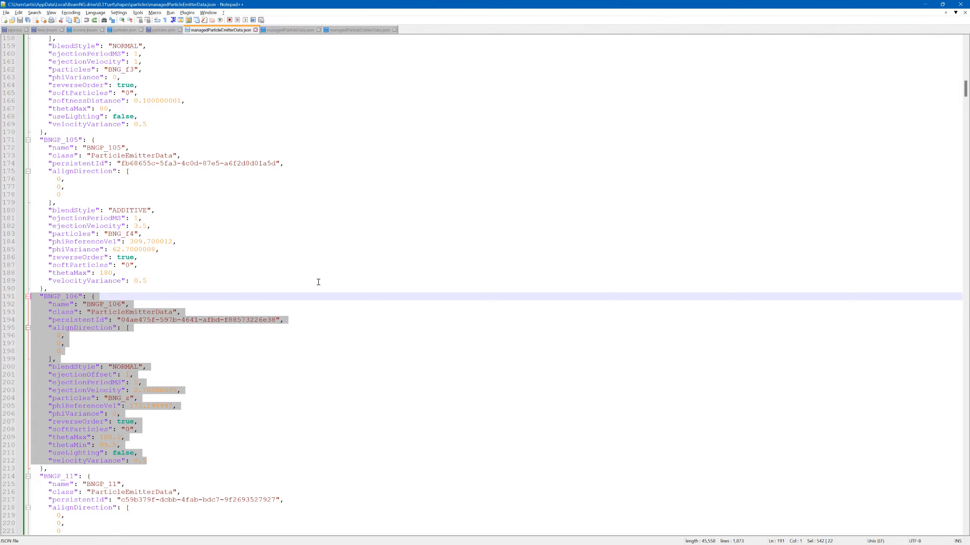
text("BNGP_106": {     "name": "BNGP_106",     "class": "ParticleEmitterData",     "persistentId": "04ae475f-597b-4641-afbd-f88573226e38",     "alignDirection": [       0,       0,       0     ],     "blendStyle": "NORMAL",     "ejectionOffset": 1,     "ejectionPeriodMS": 1,     "ejectionVelocity": 2.70000005,     "particles": "BNG_z",     "phiReferenceVel": 173.199997,     "phiVariance": 0,     "reverseOrder": true,     "softParticles": "0",     "thetaMax": 108.5,     "thetaMin": 99.5,     "useLighting": false,     "velocityVariance": 0.5)
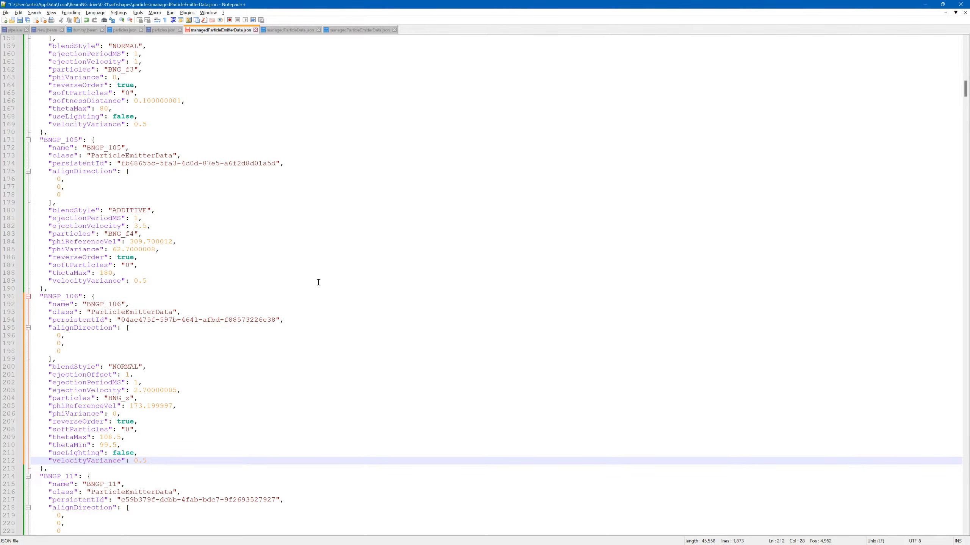
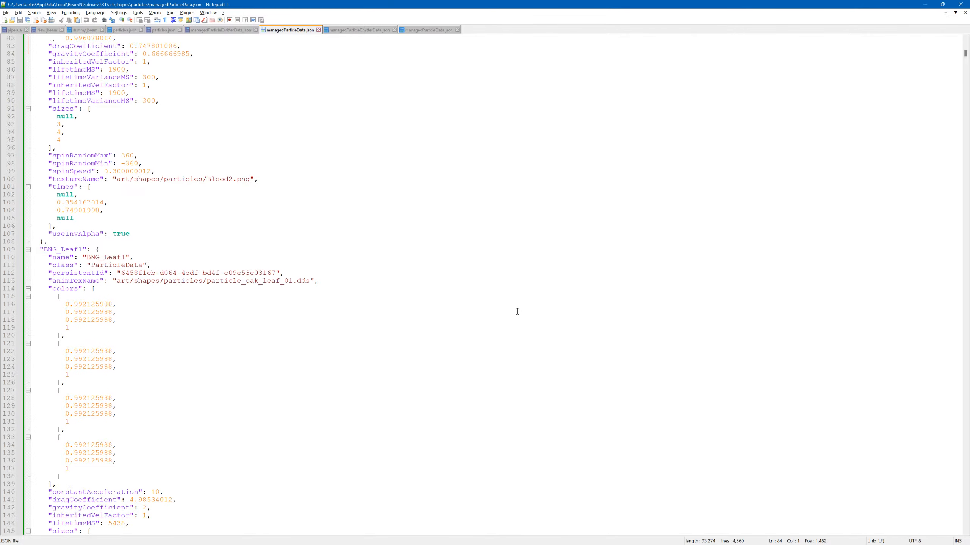
- Search art/shapes/particles' managedParticleData.json backward for "z", look through the particle blocks near its end and return to the file's start
scroll(535, 308, down, 13)
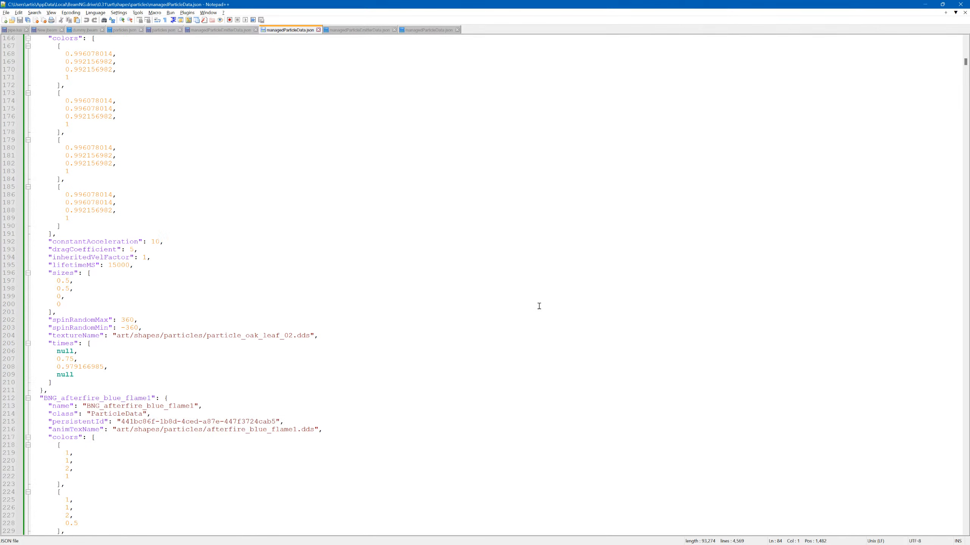
click(35, 12)
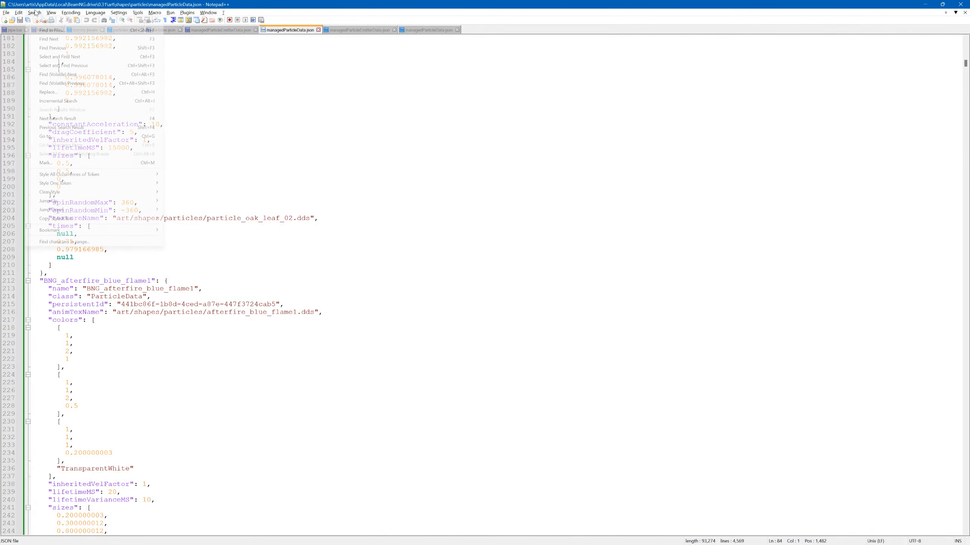
click(155, 20)
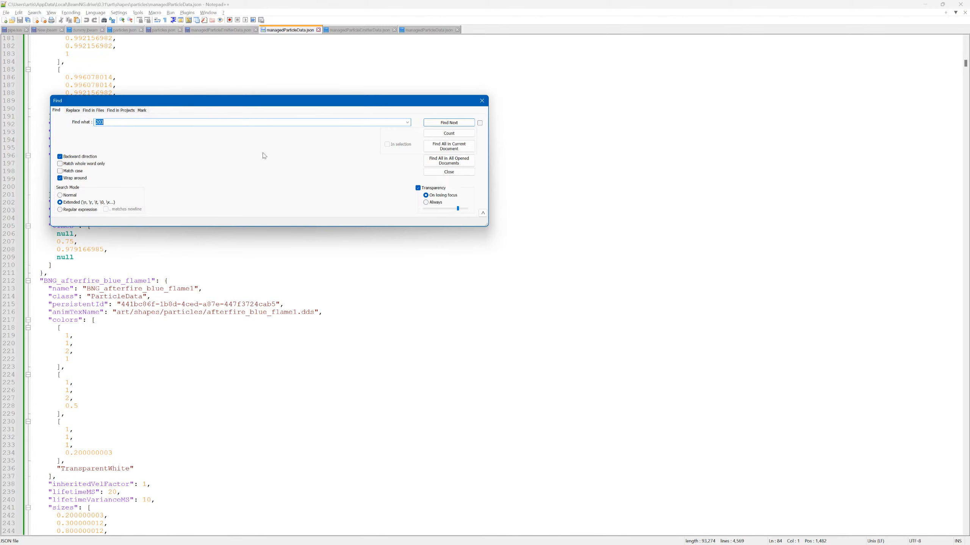
click(438, 125)
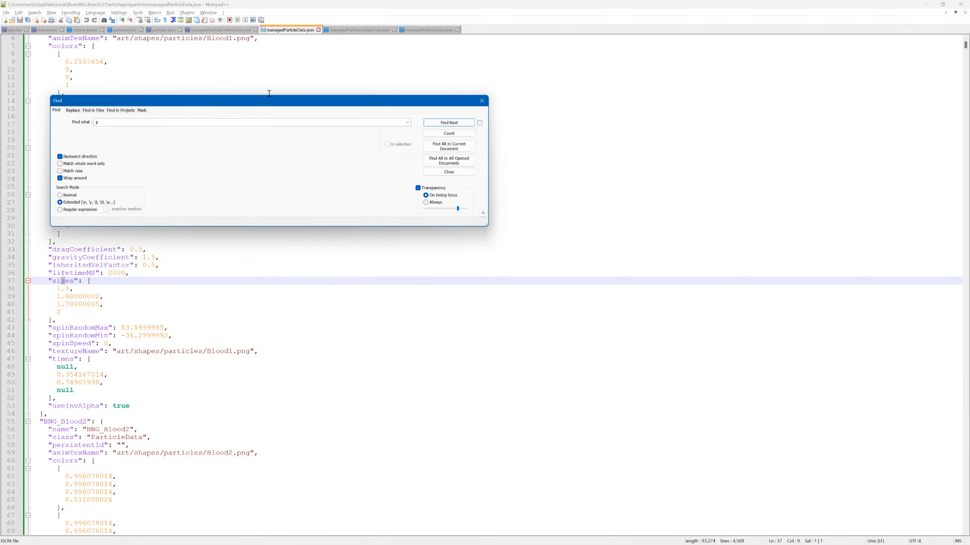
drag(278, 105, 493, 90)
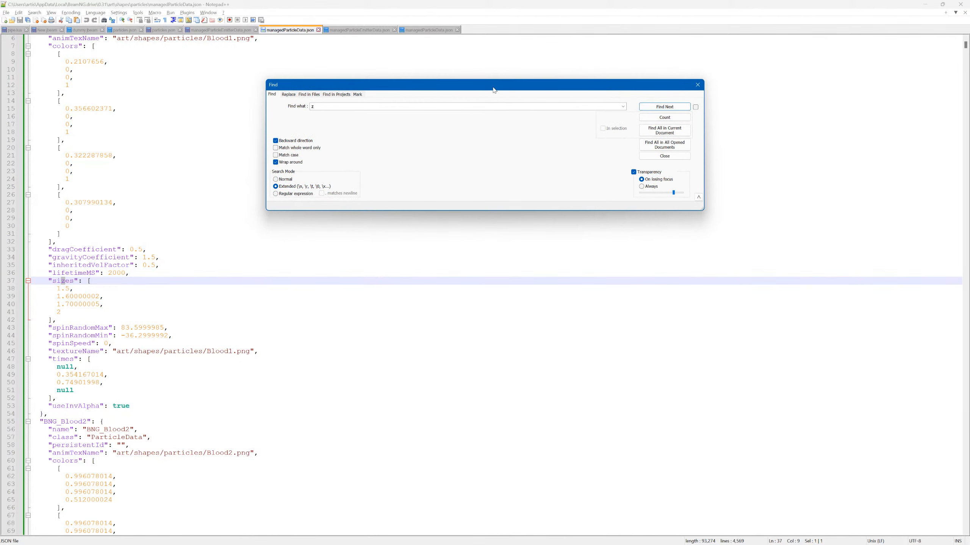
click(664, 107)
scroll(163, 149, up, 13)
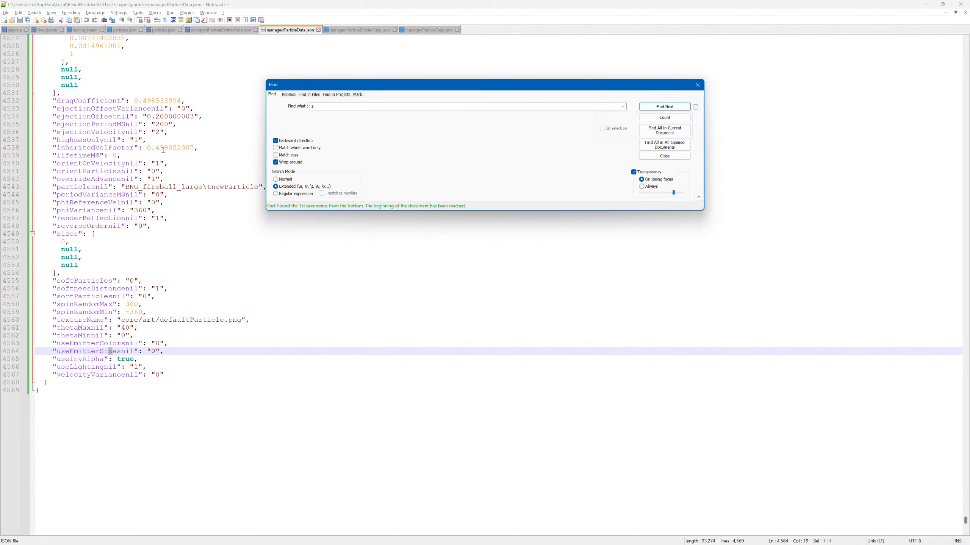
scroll(162, 149, up, 18)
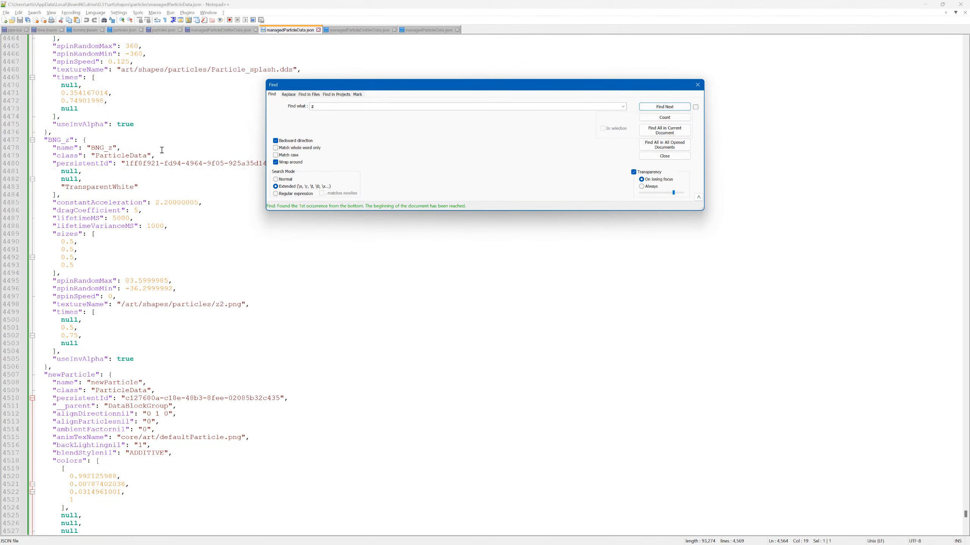
scroll(162, 149, up, 17)
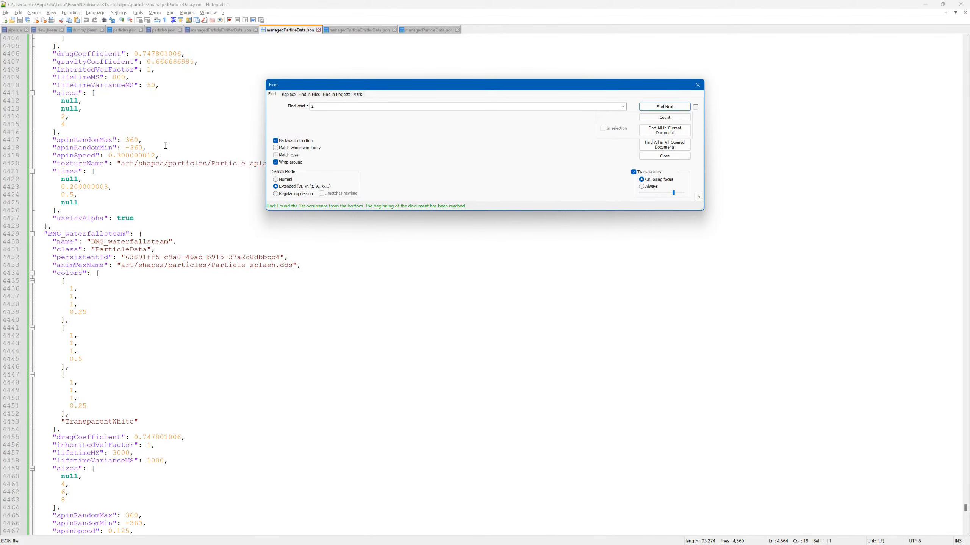
scroll(166, 148, up, 8)
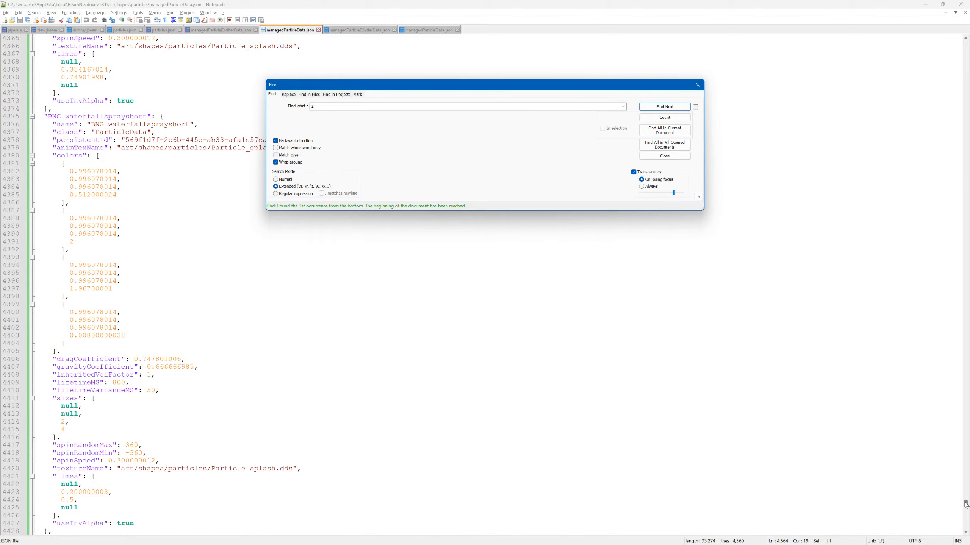
drag(966, 504, 952, 44)
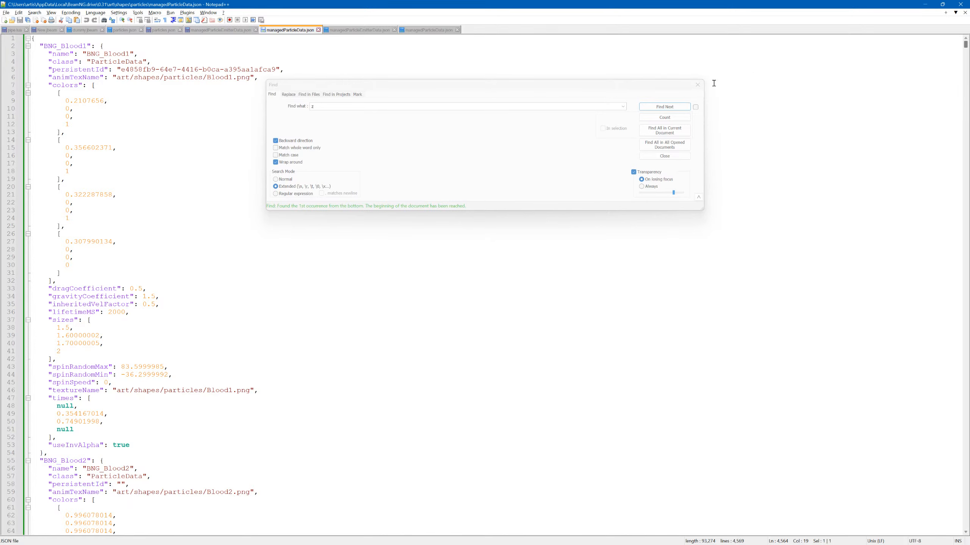
- Find BNG_z in managedParticleData.json, replace its block through the useInvAlpha line with the copied BNG_z block, and save the file
click(315, 106)
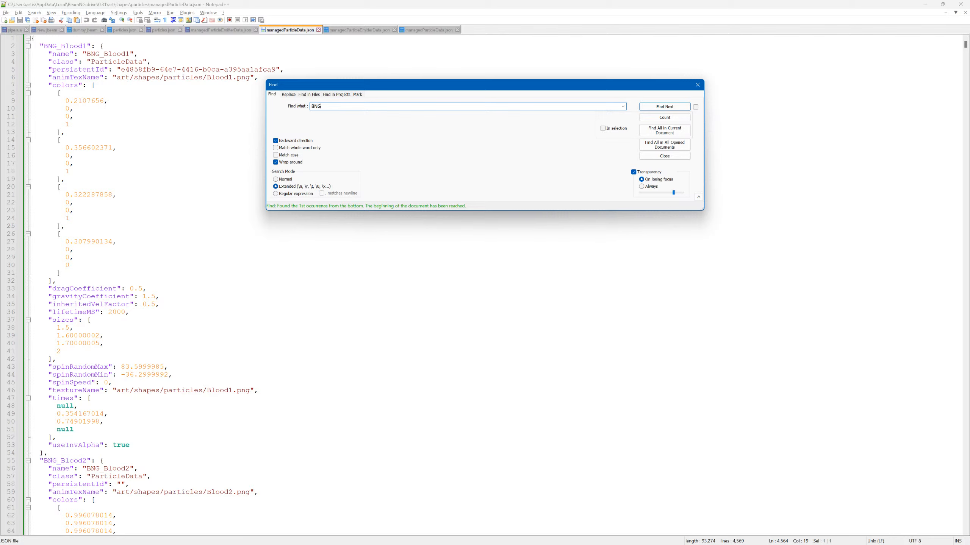
key(super)
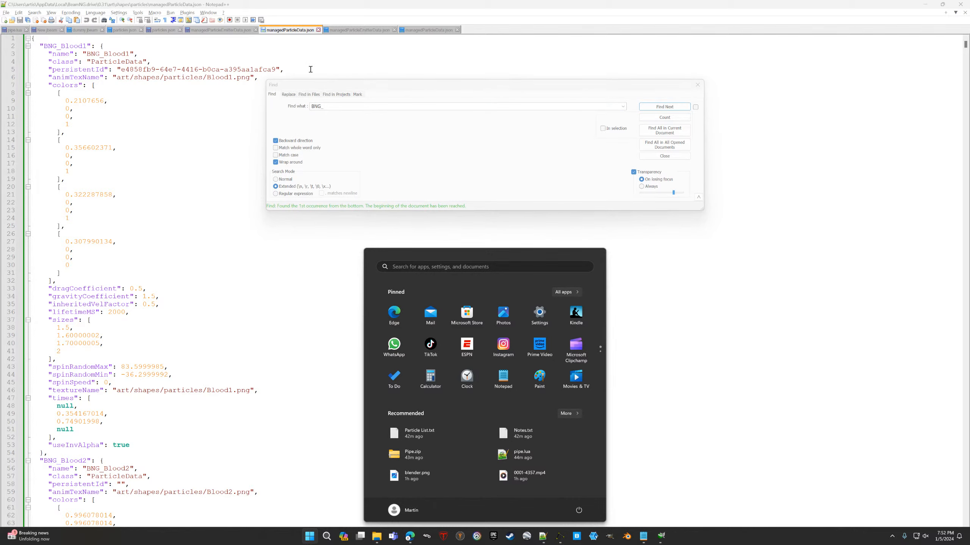
click(335, 106)
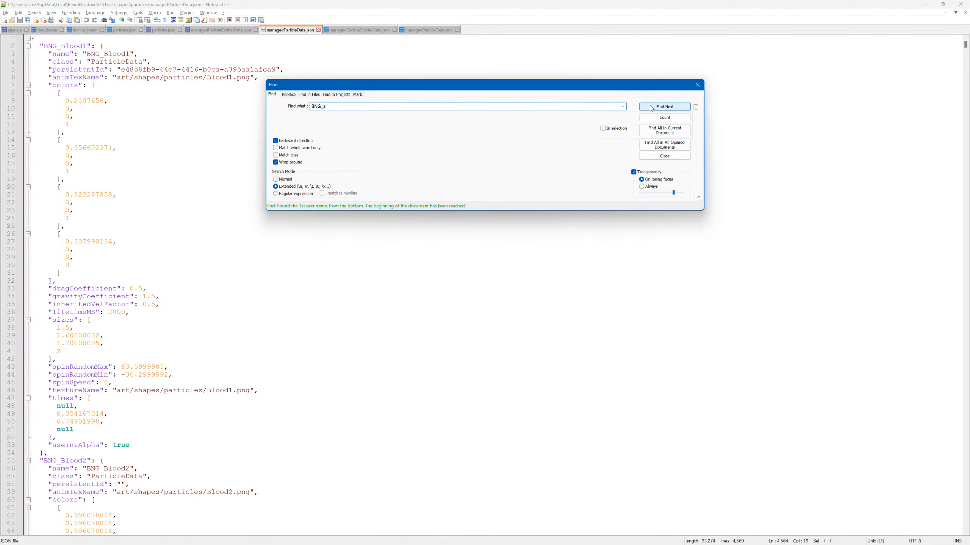
click(652, 108)
scroll(251, 383, down, 2)
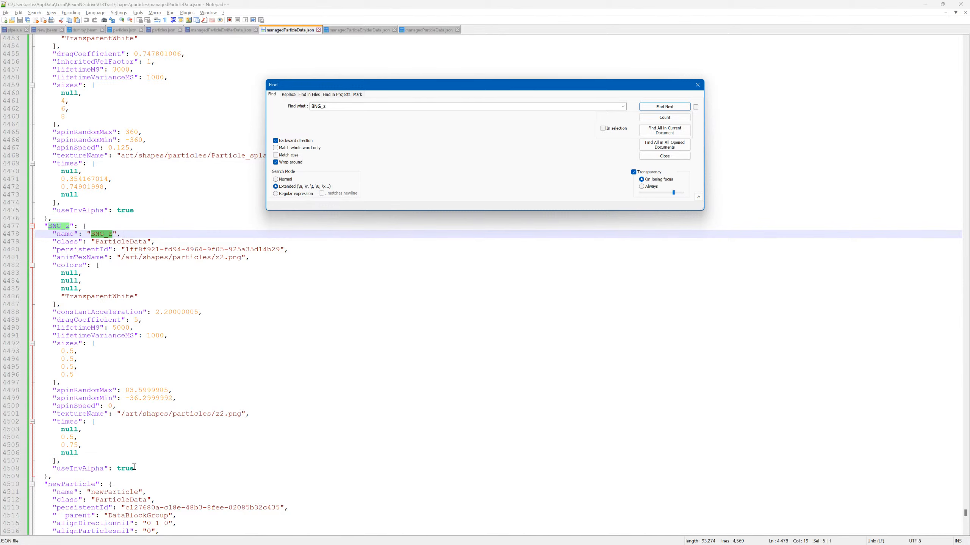
drag(135, 467, 4, 226)
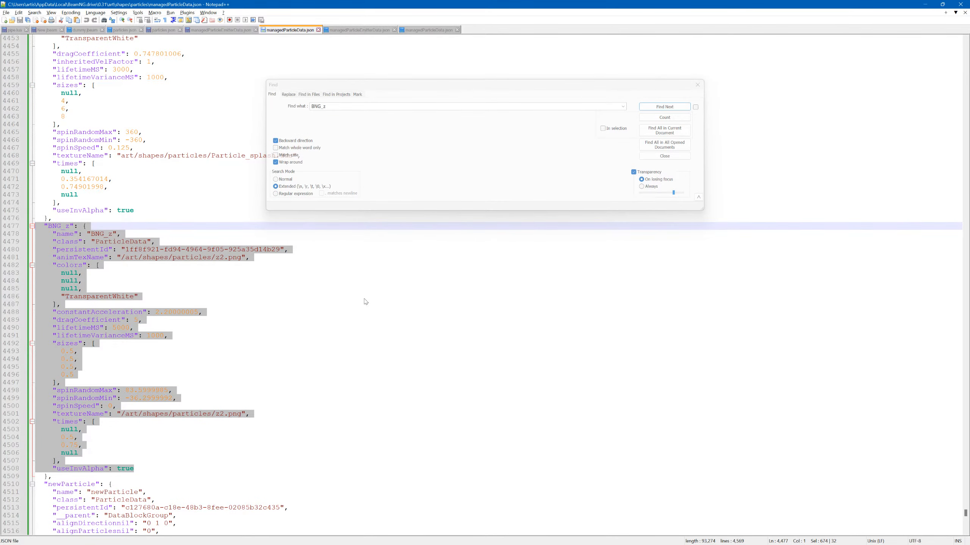
text("BNG_z": {     "name": "BNG_z",     "class": "ParticleData",     "persistentId": "1ff8f921-fd94-4964-9f05-925a35d14b29",     "animTexName": "/art/shapes/particles/z2.png",     "colors": [       null,       null,       null,       "TransparentWhite"     ],     "constantAcceleration": 2.20000005,     "dragCoefficient": 5,     "lifetimeMS": 5000,     "lifetimeVarianceMS": 1000,     "sizes": [       0.5,       0.5,       0.5,       0.5     ],     "spinRandomMax": 83.5999985,     "spinRandomMin": -36.2999992,     "spinSpeed": 0,     "textureName": "/art/shapes/particles/z2.png",     "times": [       null,       0.5,       0.75,       null     ],     "useInvAlpha": true)
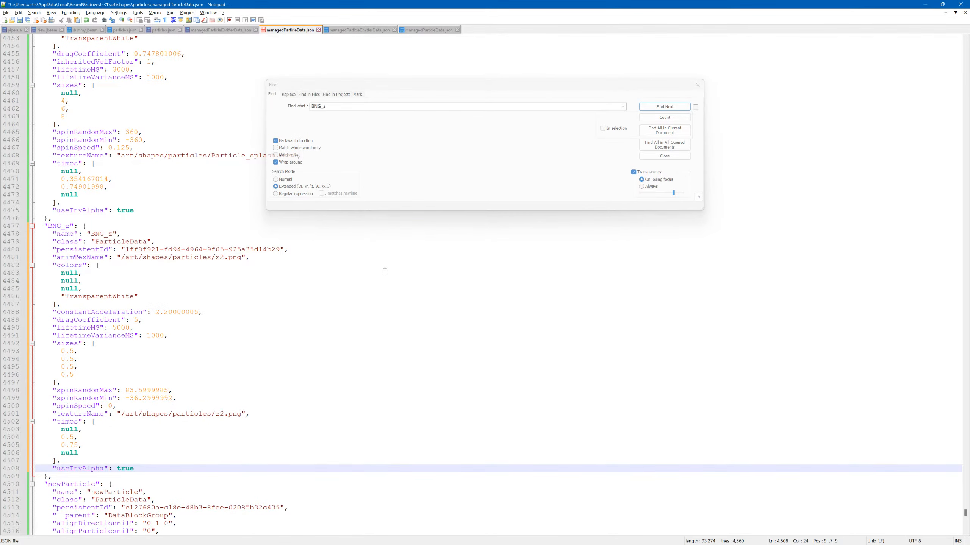
click(20, 20)
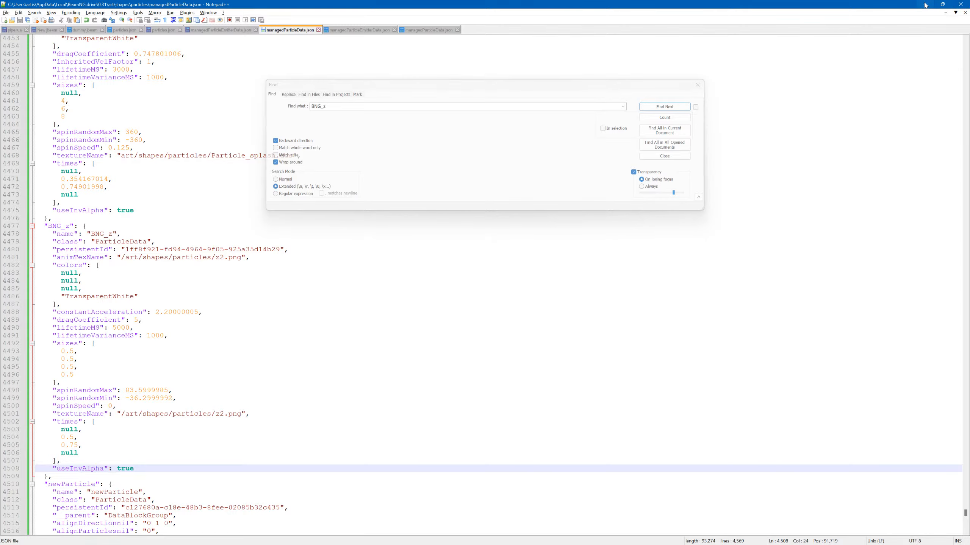
- Delete the particles folder from the smallgrid level's art/shapes folder
click(924, 4)
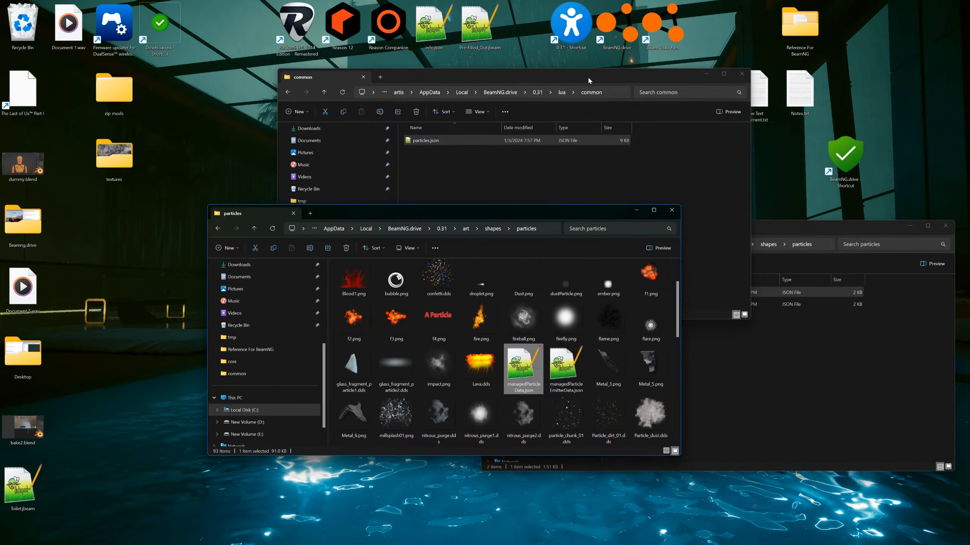
drag(588, 80, 296, 79)
click(721, 221)
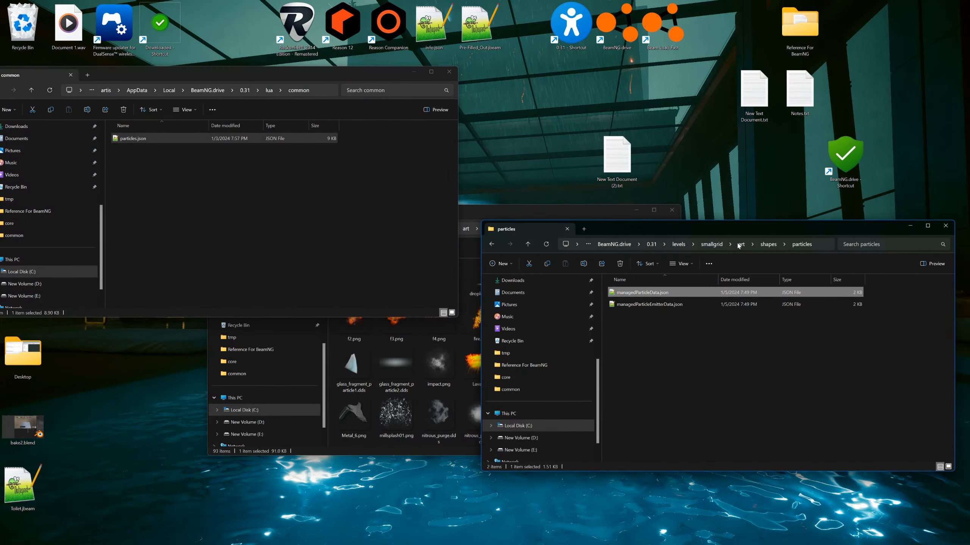
click(767, 245)
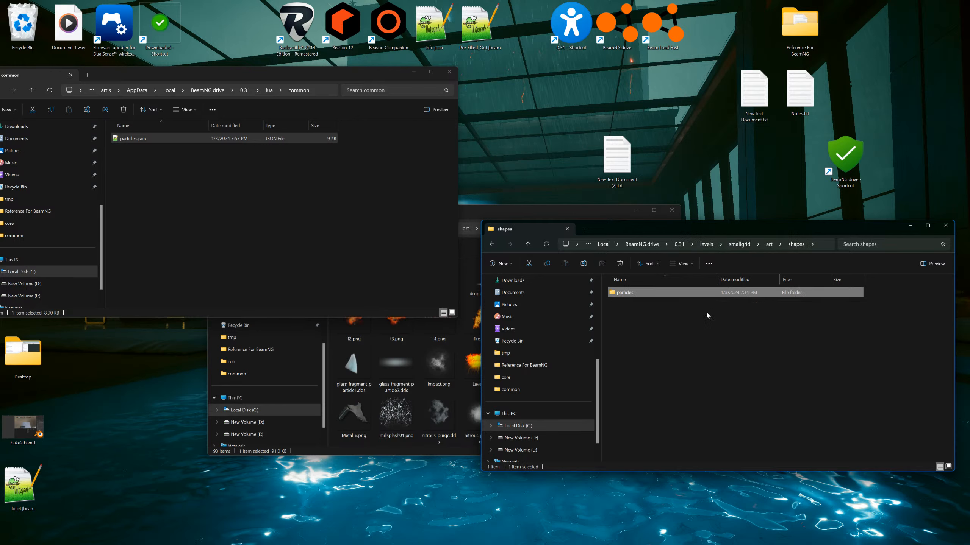
key(Delete)
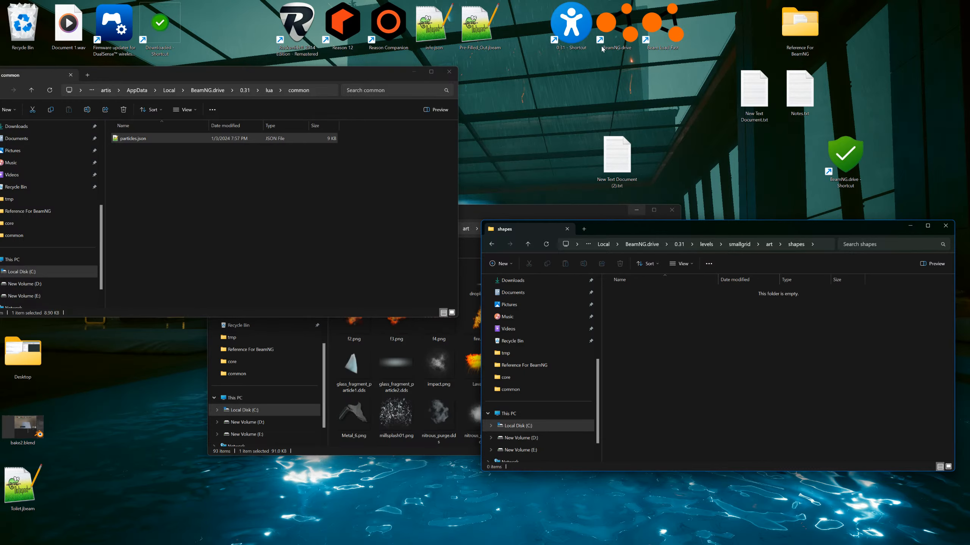
- Launch BeamNG.drive and replace the default pickup with the Dummy_Mask prop from the vehicle selector
double_click(664, 19)
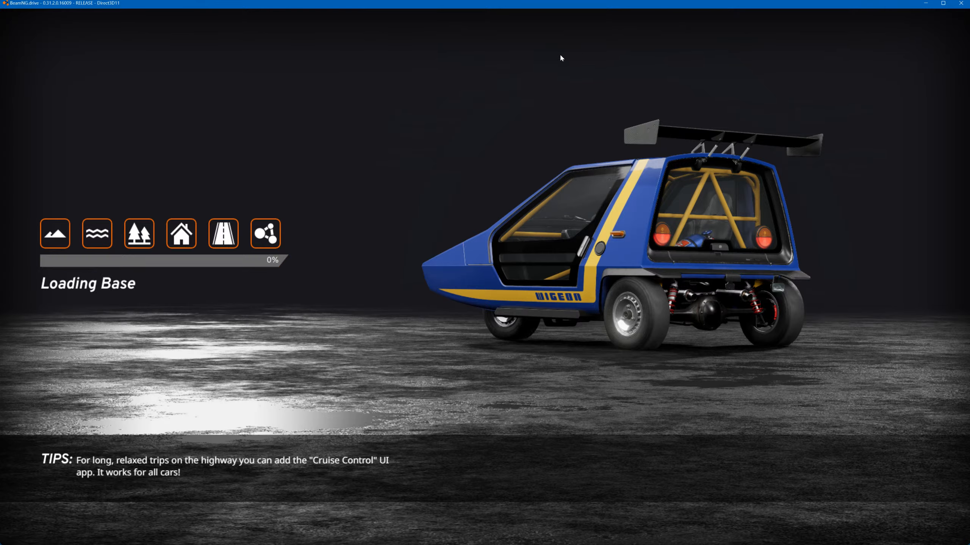
key(Escape)
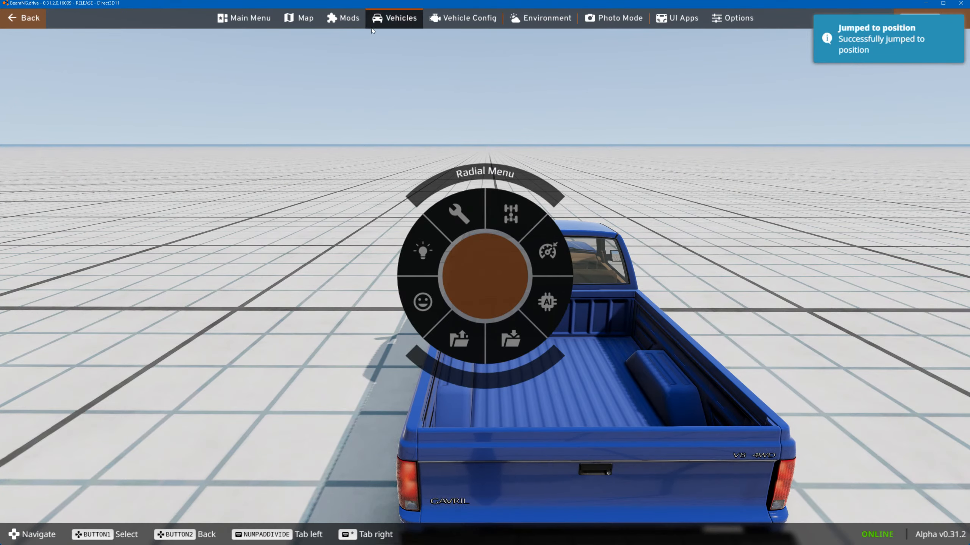
click(403, 19)
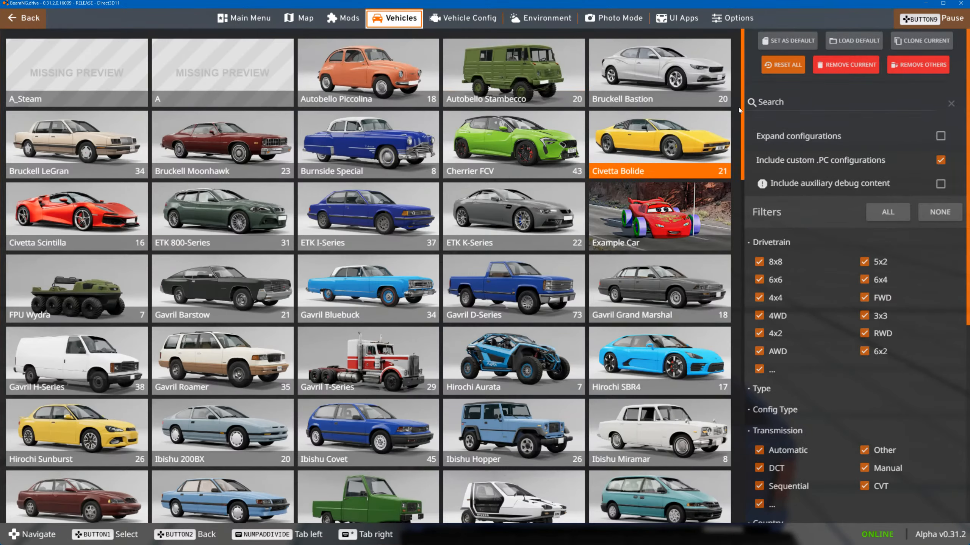
drag(742, 114, 742, 354)
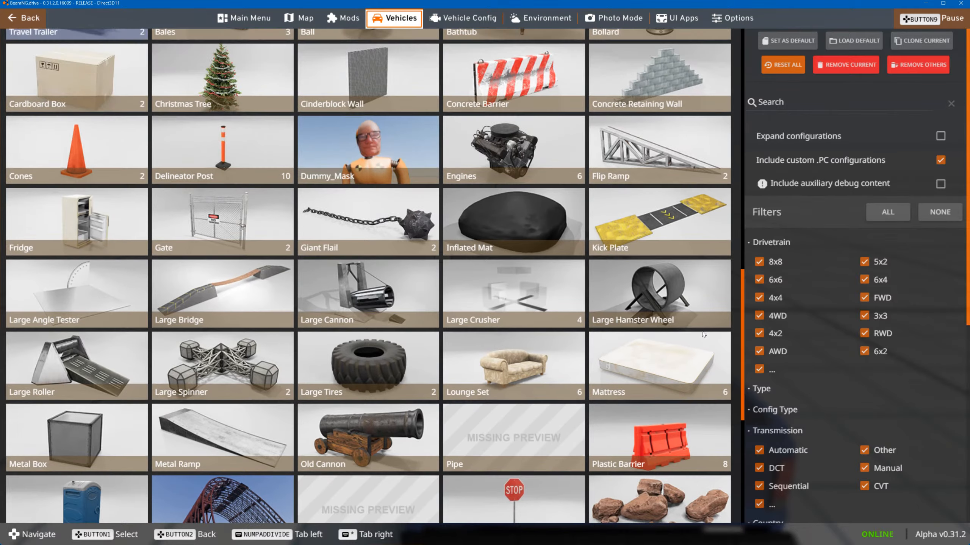
click(409, 160)
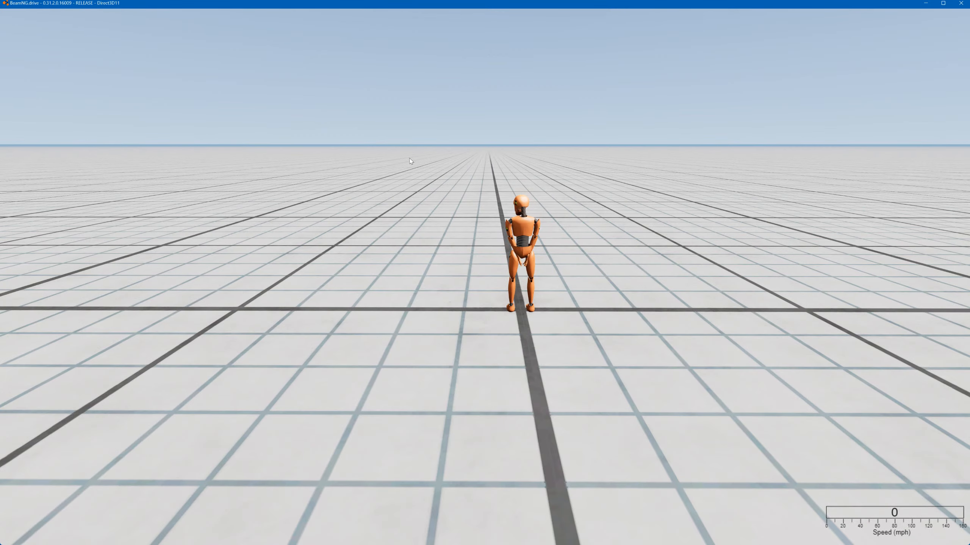
- Spawn a Cherrier FCV as an additional vehicle behind the dummy
key(Escape)
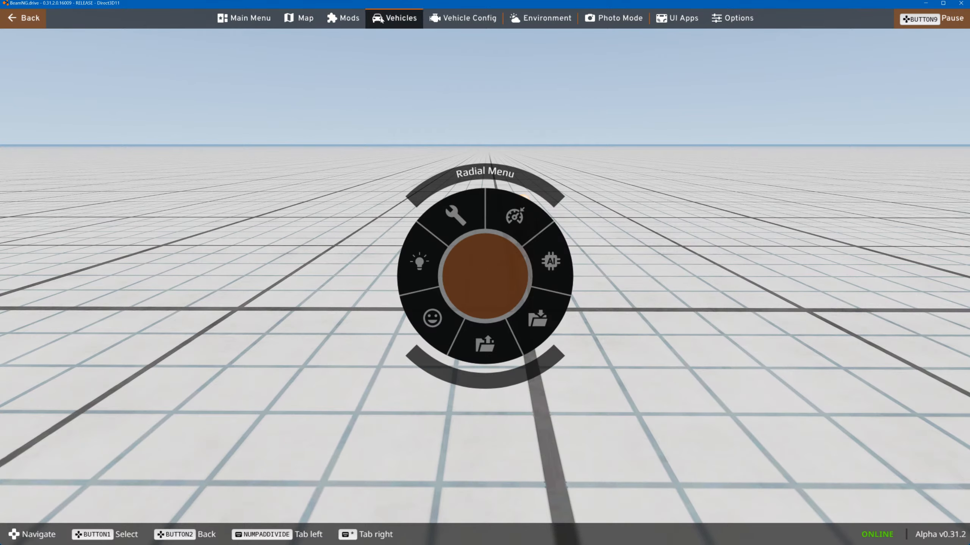
click(396, 25)
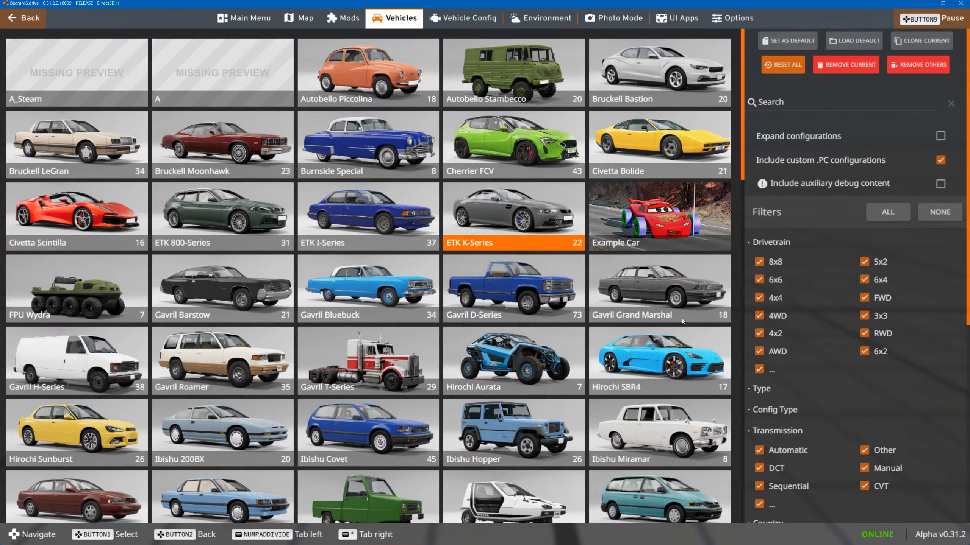
click(534, 134)
click(821, 515)
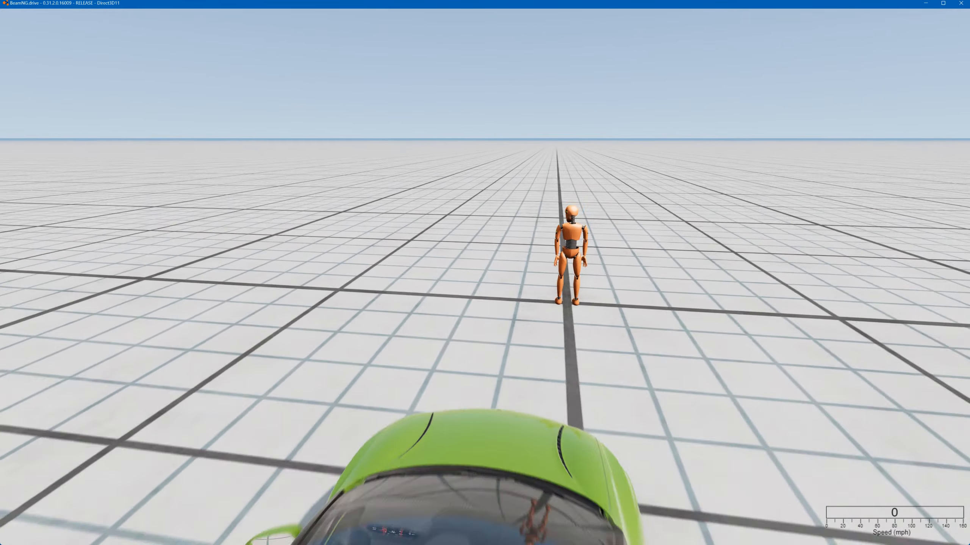
- Drive the Cherrier FCV at the dummy and pull the dummy against the car to test the particle effect
key(s)
key(d)
right_drag(726, 305, 596, 308)
mouse_move(559, 311)
ctrl+mouse_down()
mouse_move(432, 339)
mouse_move(428, 157)
mouse_move(403, 87)
mouse_move(609, 391)
mouse_move(585, 374)
mouse_move(665, 309)
mouse_move(572, 323)
mouse_move(532, 178)
mouse_move(763, 369)
mouse_move(637, 280)
mouse_move(567, 247)
mouse_move(422, 284)
mouse_move(508, 267)
mouse_move(660, 210)
mouse_move(439, 206)
mouse_move(711, 342)
mouse_move(567, 245)
mouse_move(626, 328)
mouse_move(513, 324)
mouse_move(562, 258)
mouse_move(513, 225)
mouse_move(545, 270)
mouse_move(484, 199)
ctrl+mouse_up()
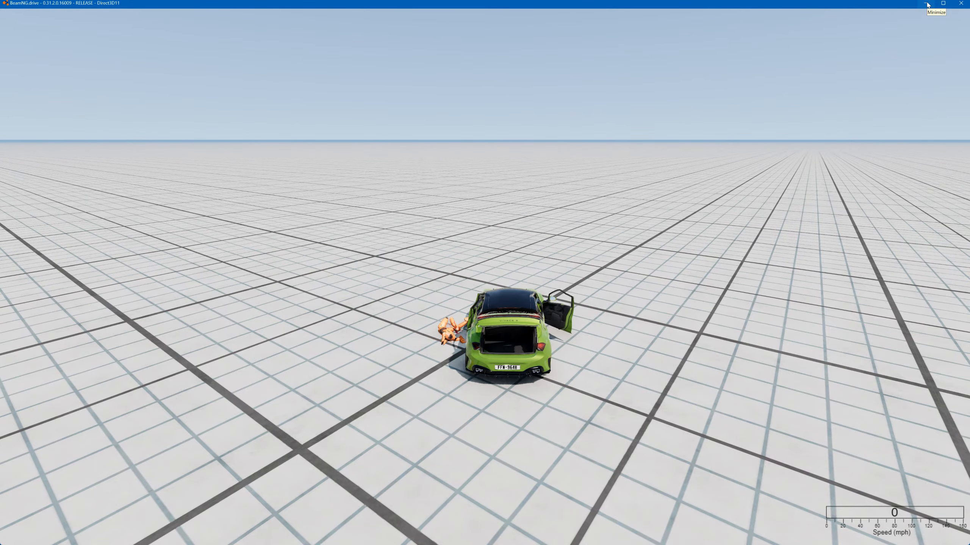
- Leave the game and open dummy.jbeam from the 0.31 vehicles/dummy folder to check its nodeMaterial
click(927, 4)
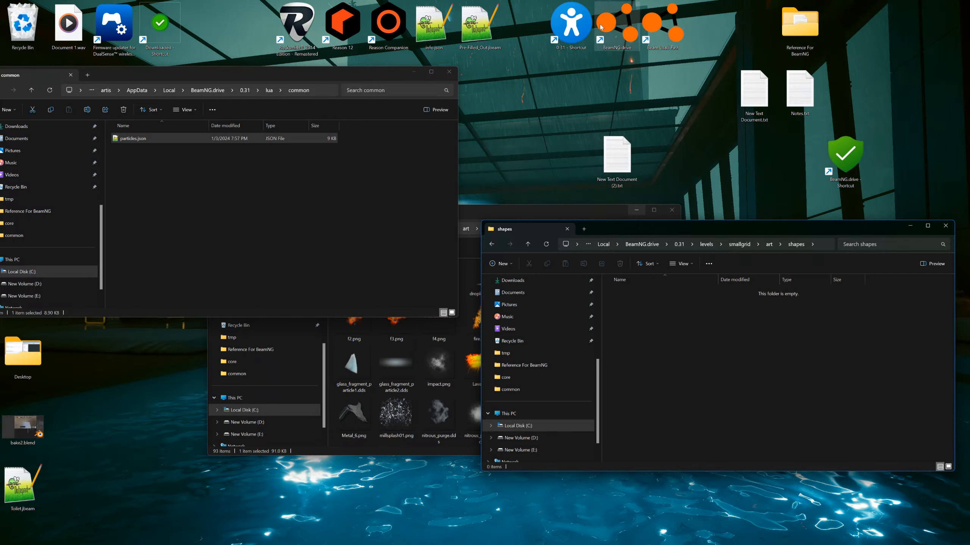
double_click(580, 37)
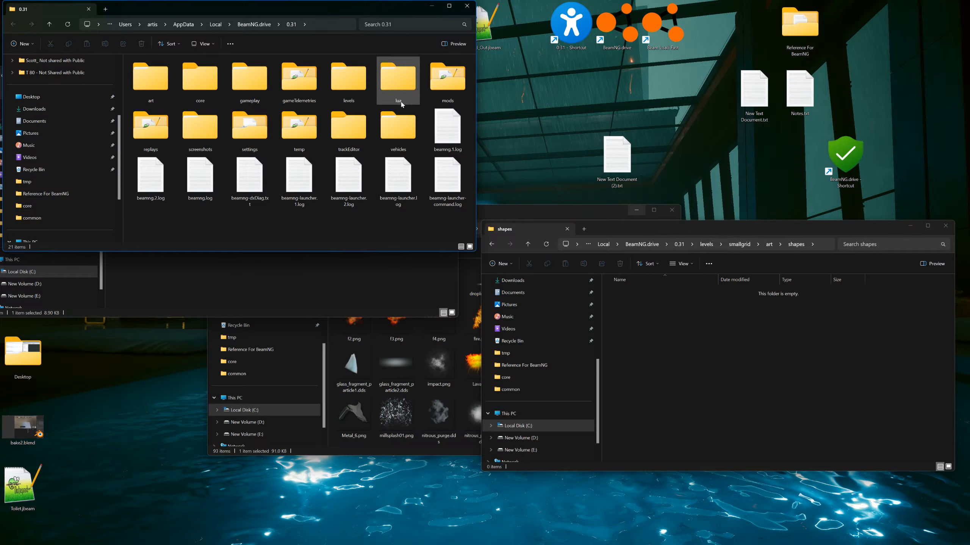
double_click(403, 125)
double_click(153, 84)
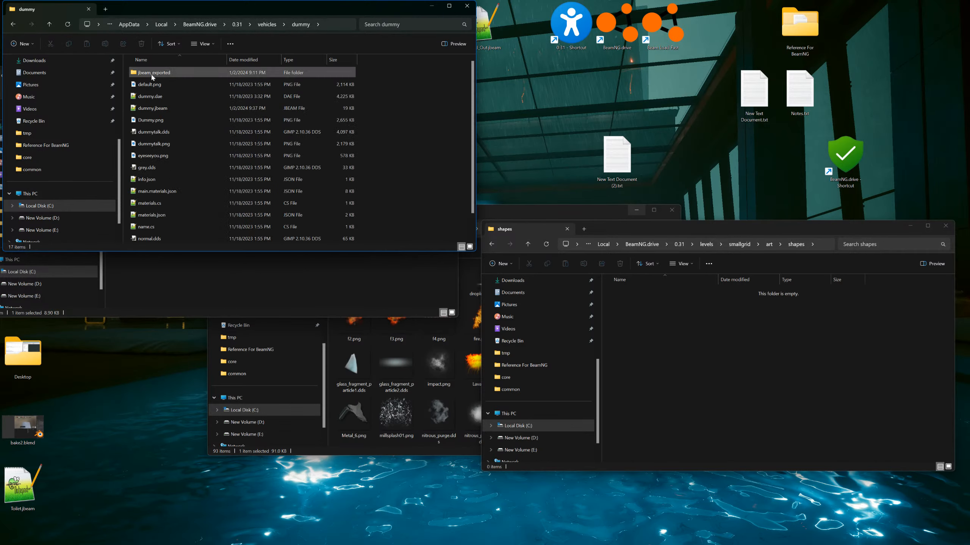
double_click(155, 108)
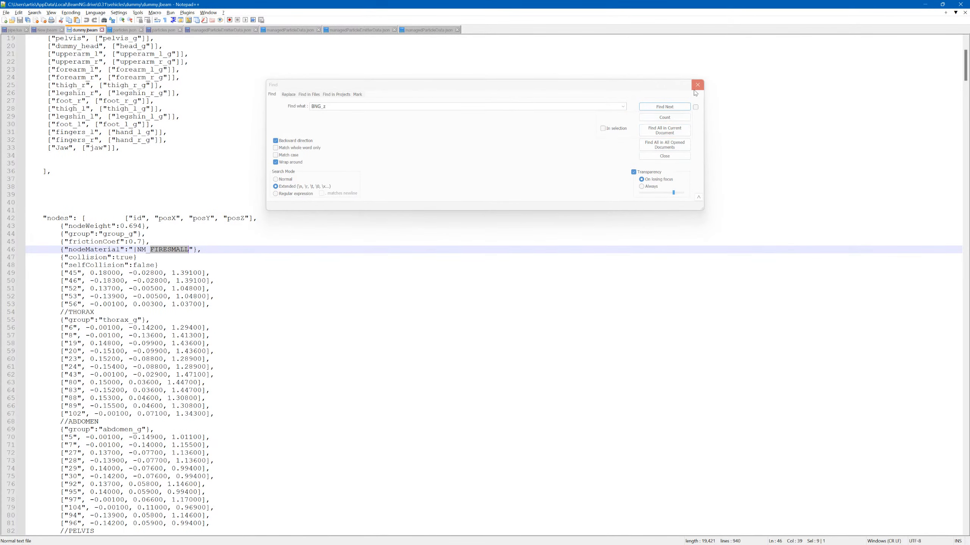
- Close all open files in Notepad++ without saving their pending changes, and close the editor and the dummy folder window
click(697, 85)
click(44, 20)
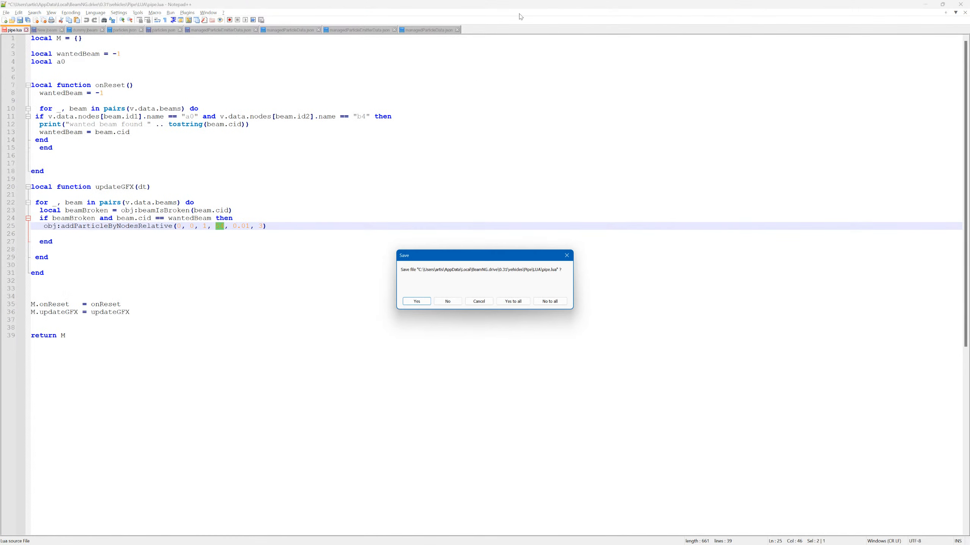
click(448, 302)
click(449, 302)
click(448, 302)
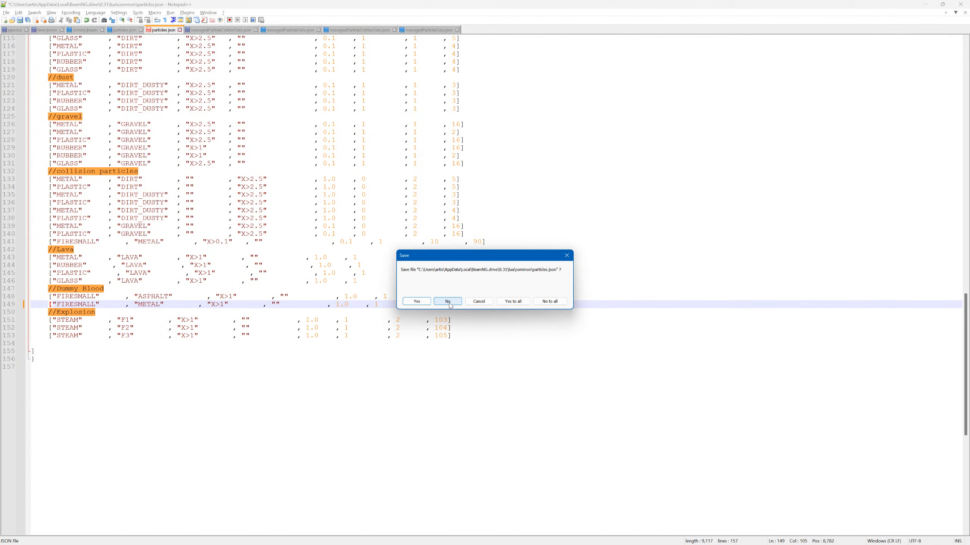
click(449, 302)
click(449, 302)
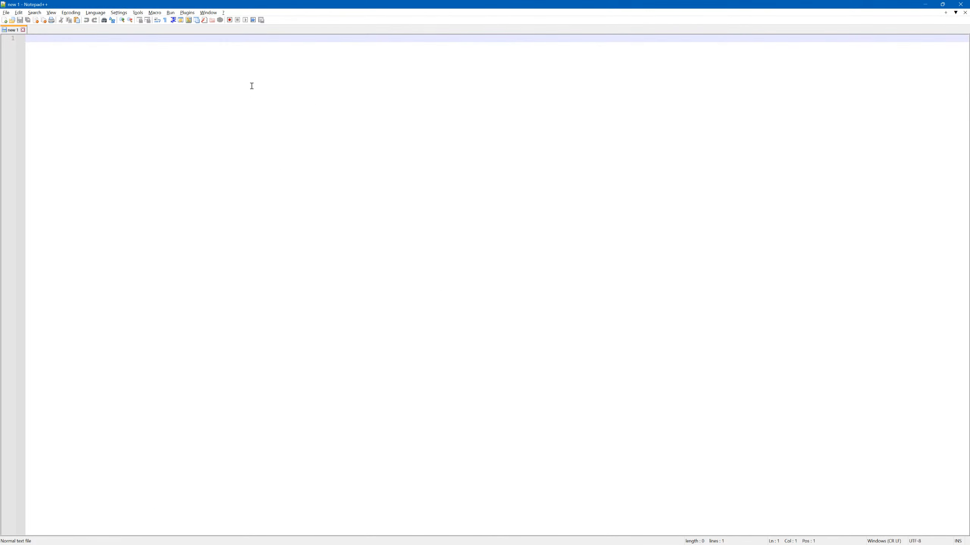
click(955, 5)
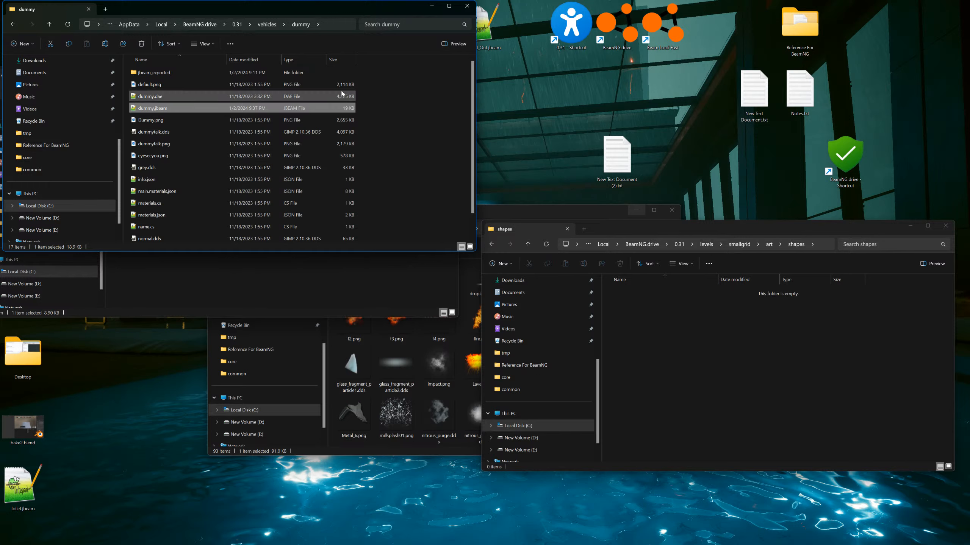
click(467, 10)
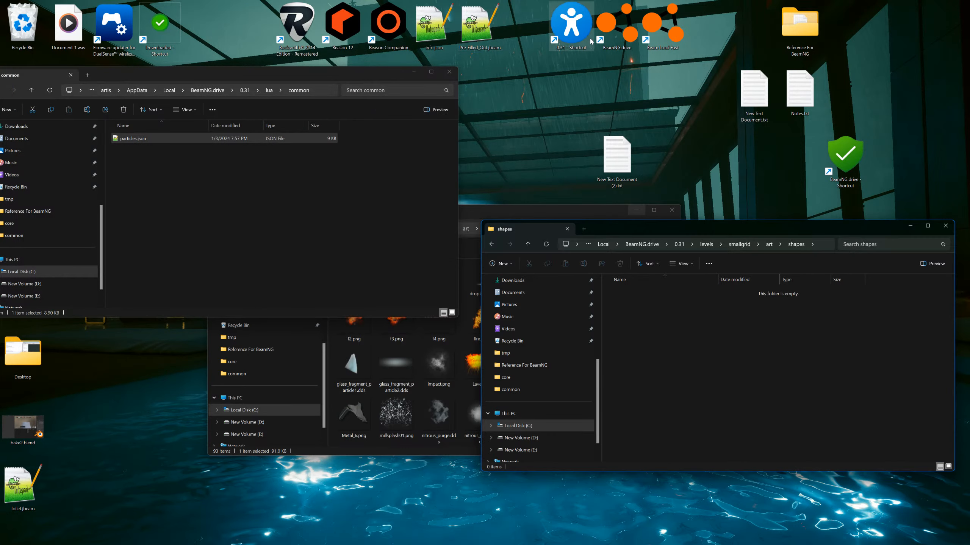
- In lua/common's particles.json, set the particle number of the FIRESMALL–METAL entry under Dummy Blood to 106 and save the file
double_click(579, 34)
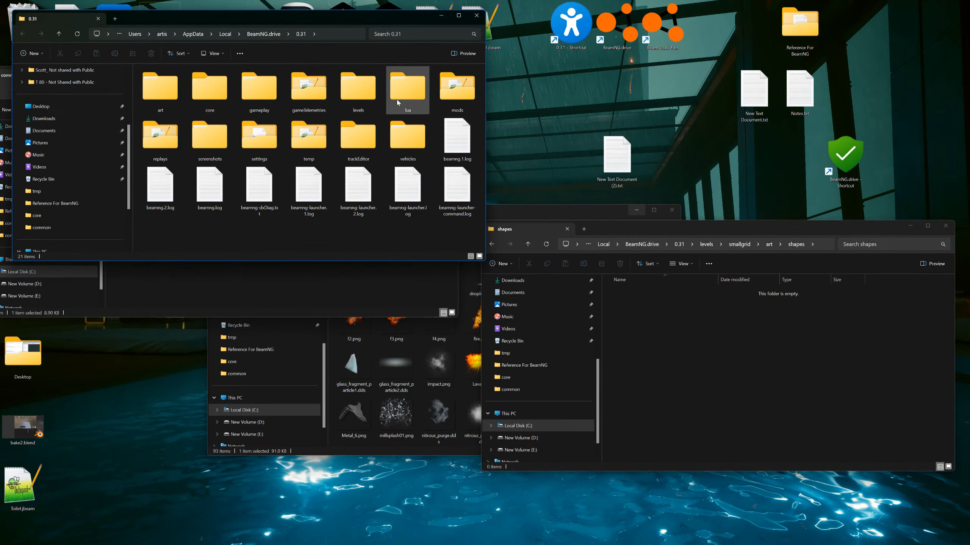
double_click(391, 97)
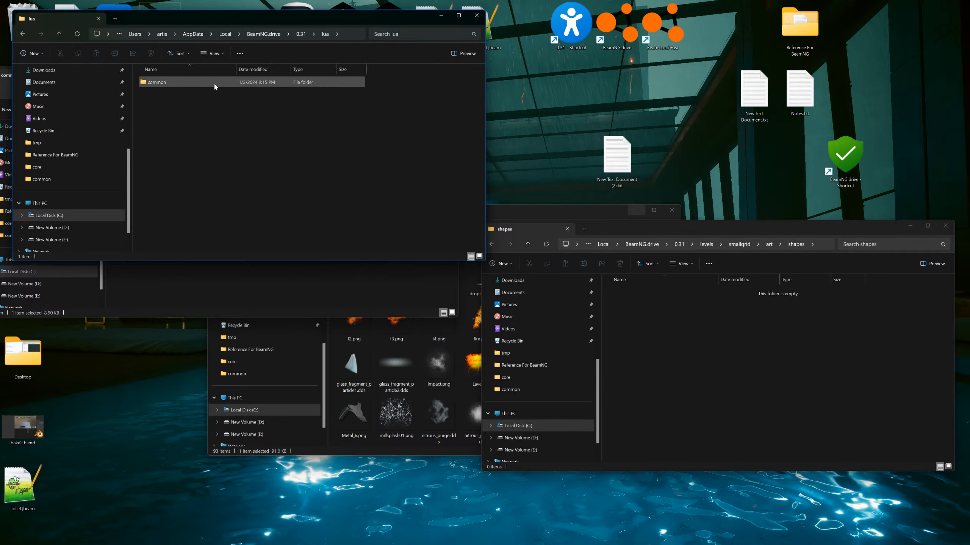
double_click(171, 82)
double_click(171, 82)
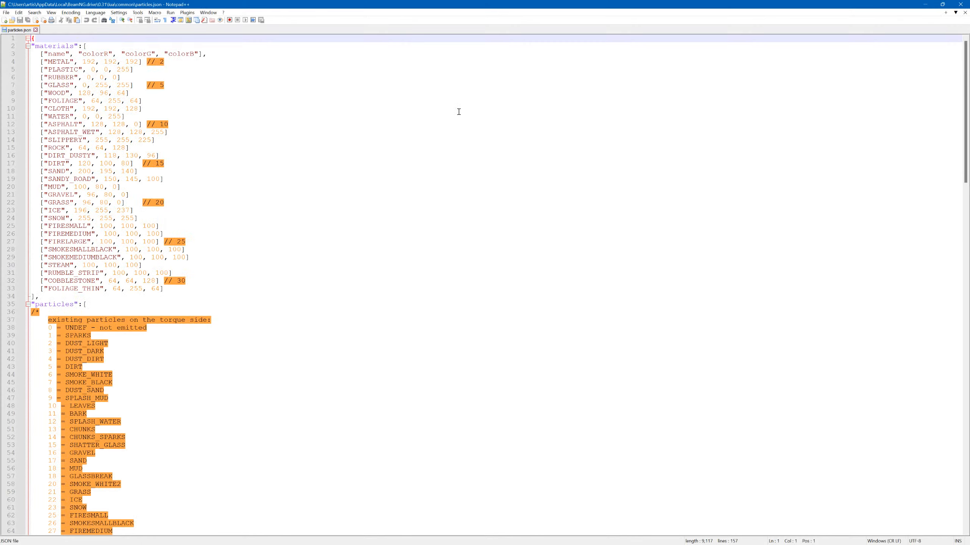
drag(967, 137, 969, 410)
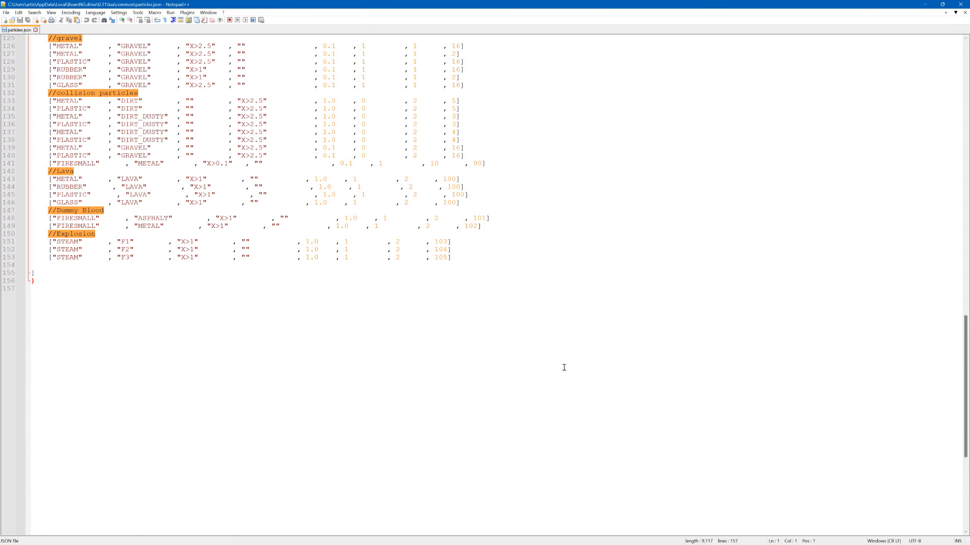
click(476, 227)
text(6)
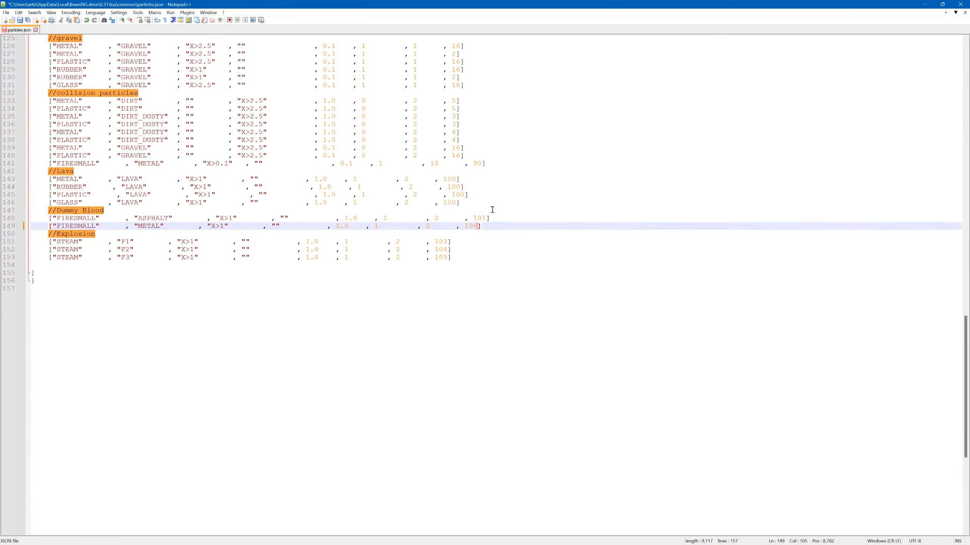
click(21, 20)
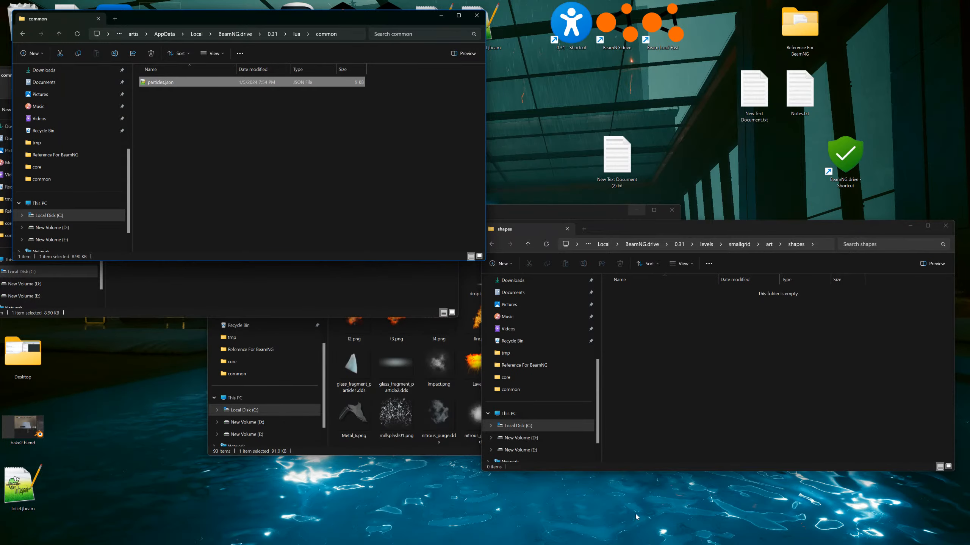
- Return to BeamNG.drive, reset the car and pull the dummy against it to retest the particle effect
mouse_move(621, 544)
click(666, 537)
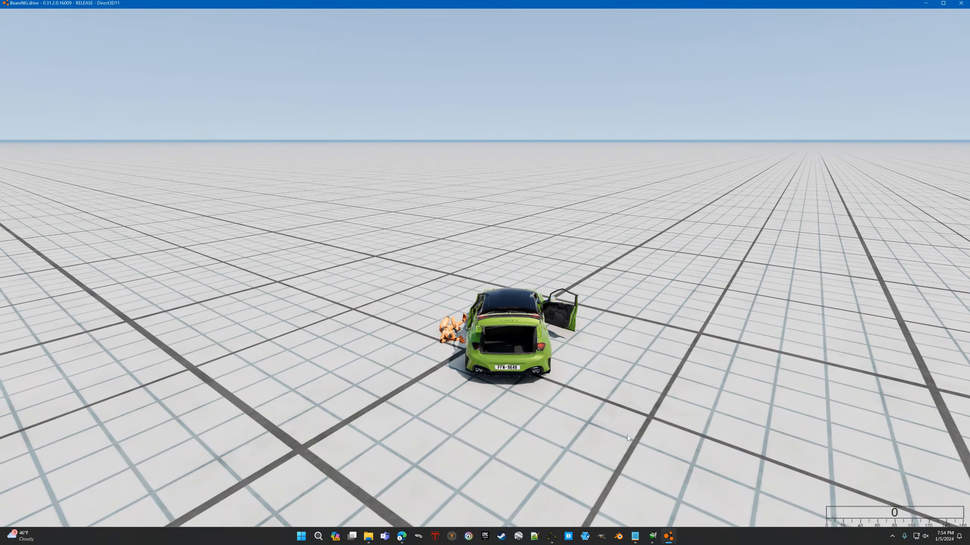
key(ctrl+r)
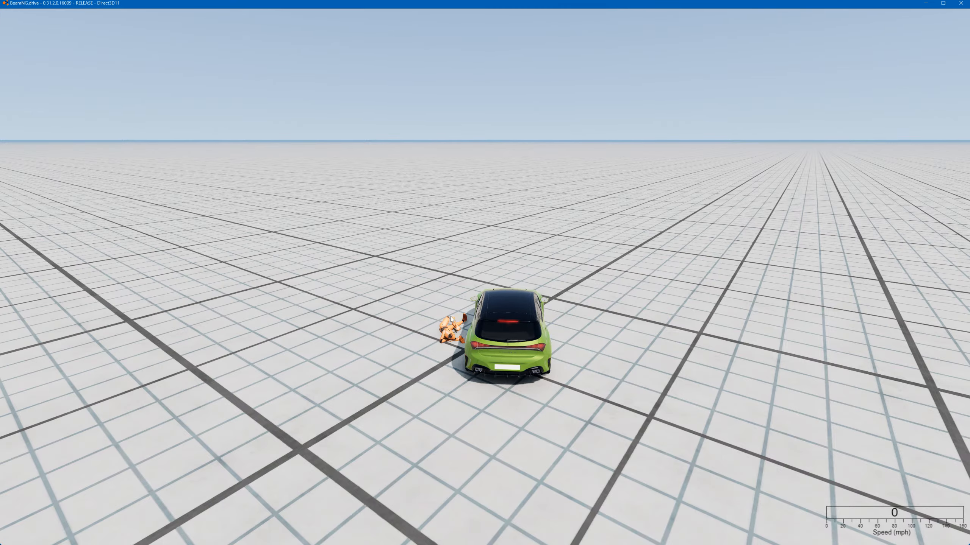
ctrl+drag(450, 316, 684, 212)
ctrl+drag(548, 221, 565, 306)
key(KP_5)
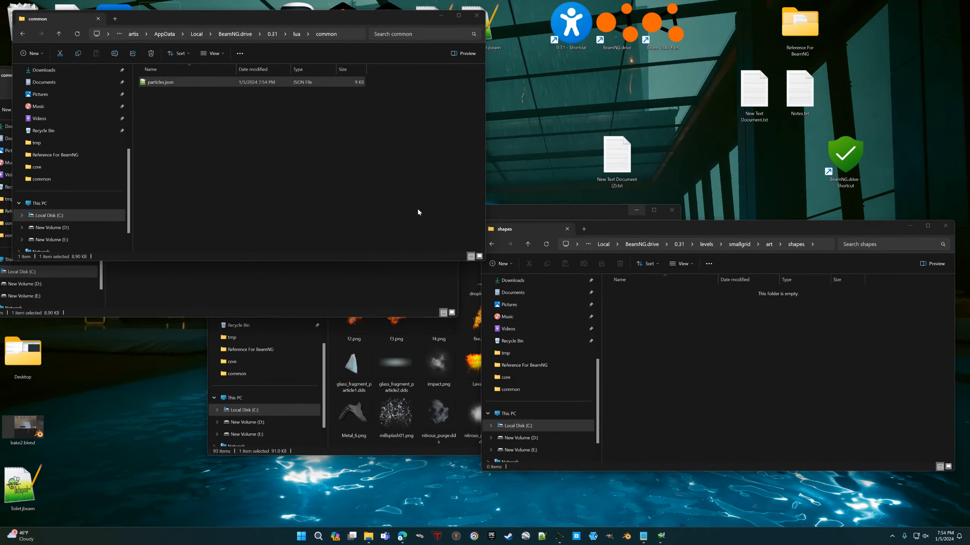
- Check the Dummy Blood entries in lua/common's particles.json, close the file and relaunch BeamNG.drive
double_click(161, 82)
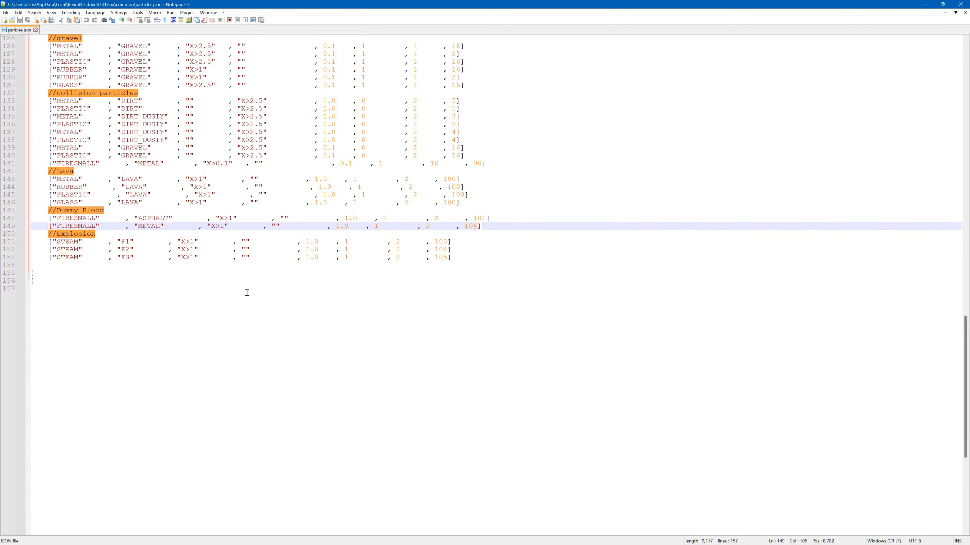
click(955, 5)
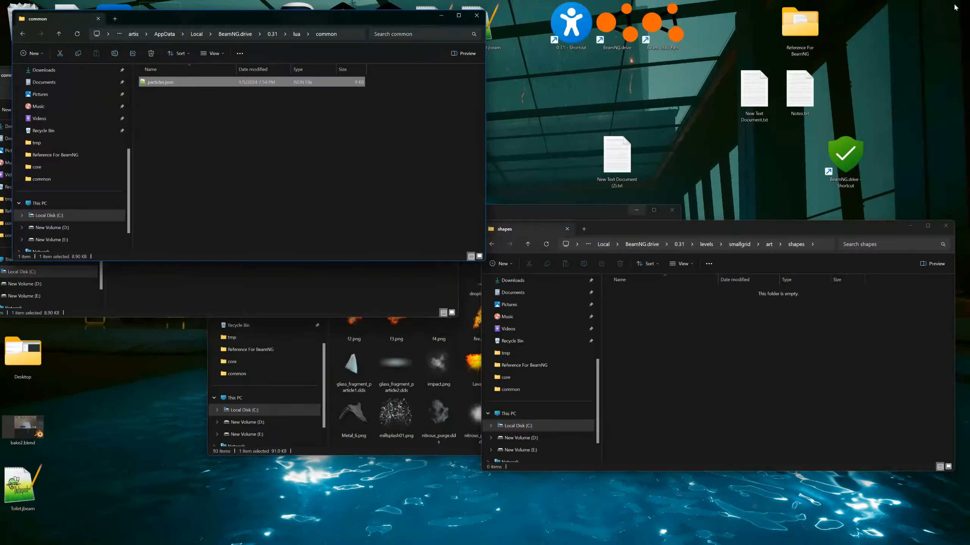
double_click(663, 28)
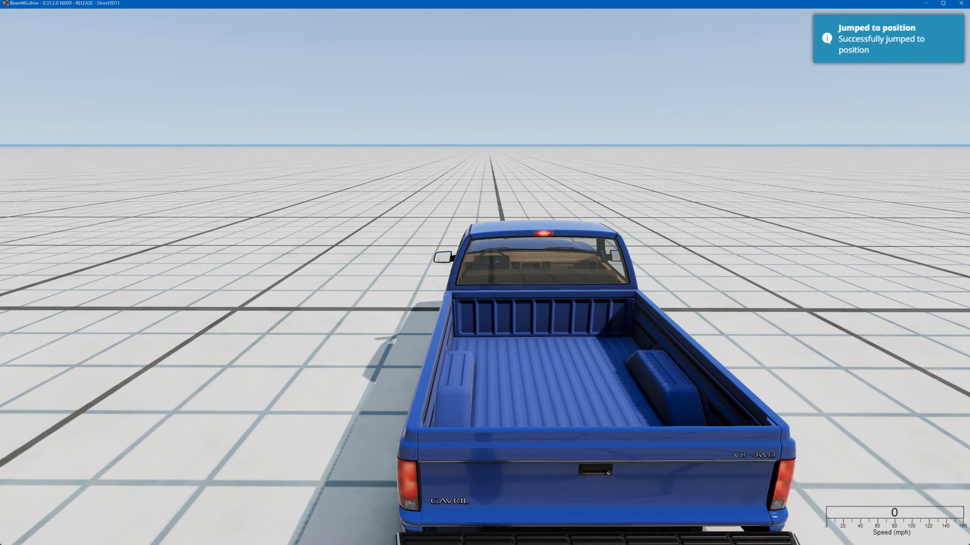
- Spawn Dummy_Mask as a new vehicle beside the blue pickup
key(Escape)
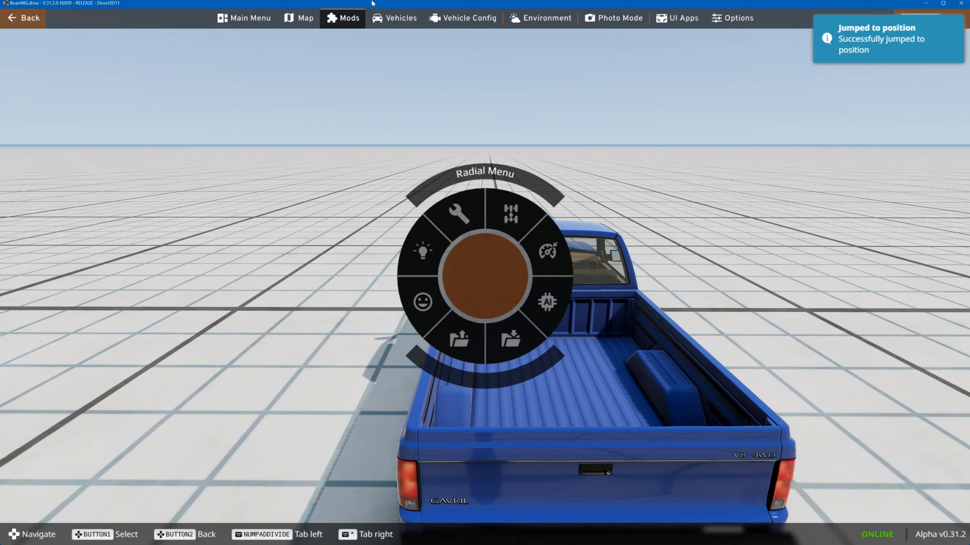
click(393, 18)
scroll(458, 177, down, 15)
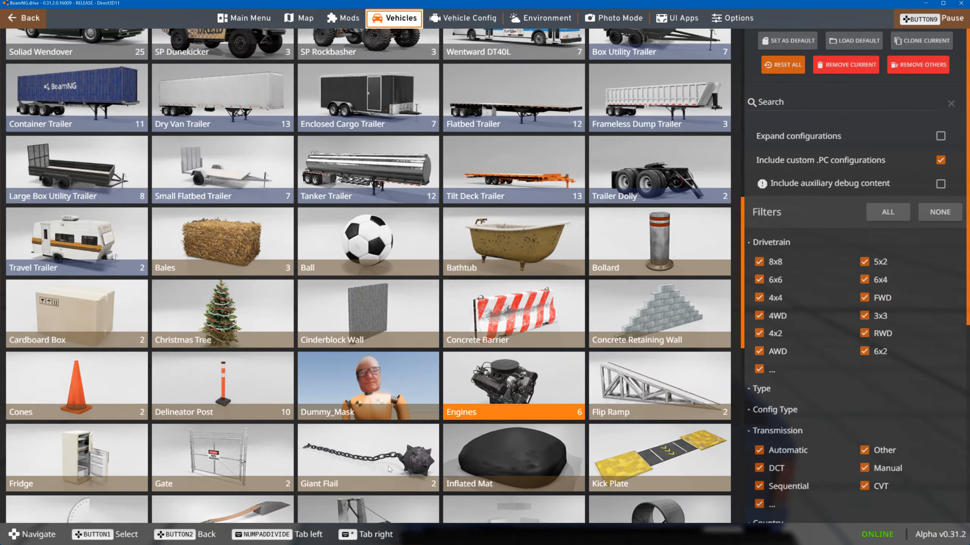
click(376, 389)
click(811, 509)
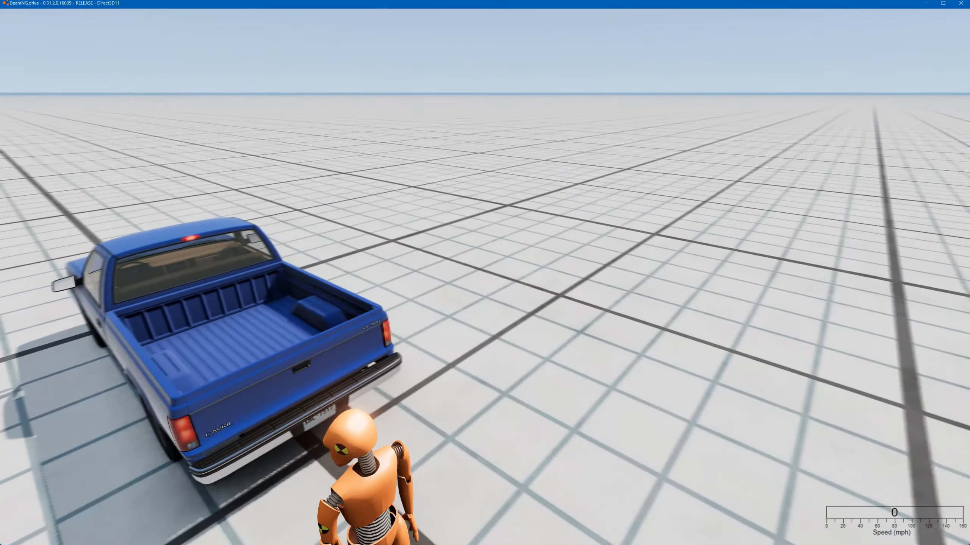
- Throw the dummy against the pickup with the node grabber to test the particle effect, and minimize the game
key(Tab)
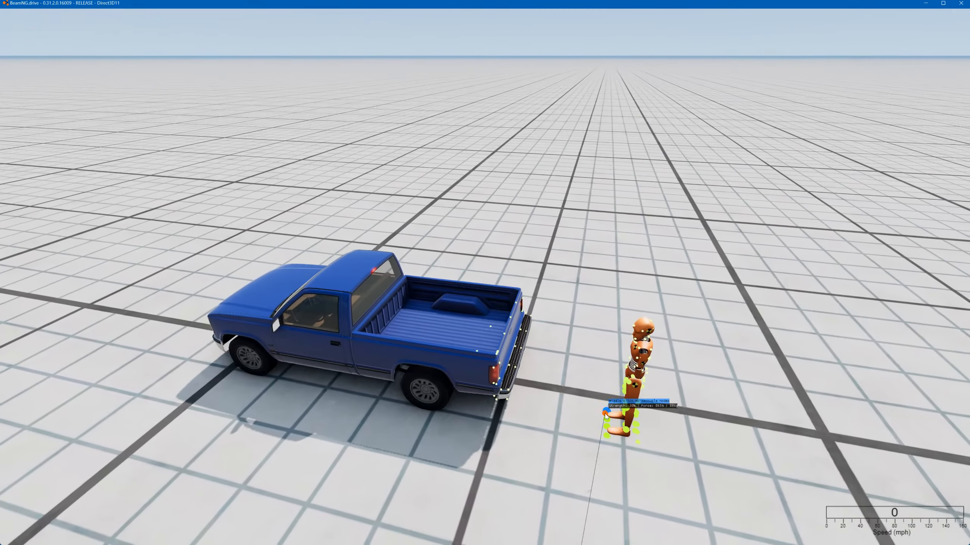
ctrl+drag(620, 420, 311, 219)
mouse_move(442, 286)
ctrl+mouse_down()
mouse_move(380, 172)
mouse_move(464, 247)
mouse_move(492, 124)
mouse_move(306, 308)
mouse_move(525, 12)
mouse_move(401, 206)
mouse_move(355, 121)
mouse_move(423, 343)
mouse_move(227, 26)
mouse_move(552, 173)
mouse_move(494, 295)
mouse_move(530, 255)
mouse_move(465, 252)
mouse_move(531, 238)
mouse_move(497, 153)
mouse_move(373, 284)
mouse_move(535, 140)
mouse_move(542, 160)
mouse_move(381, 306)
mouse_move(397, 259)
mouse_move(338, 264)
mouse_move(397, 132)
mouse_move(394, 351)
mouse_move(458, 207)
mouse_move(544, 214)
mouse_move(534, 206)
mouse_move(477, 230)
mouse_move(428, 191)
mouse_move(418, 108)
mouse_move(391, 168)
mouse_move(427, 115)
mouse_move(511, 175)
mouse_move(419, 332)
mouse_move(451, 169)
mouse_move(458, 206)
mouse_move(412, 272)
mouse_move(448, 292)
mouse_move(479, 191)
mouse_move(517, 178)
mouse_move(496, 197)
mouse_move(534, 176)
ctrl+mouse_up()
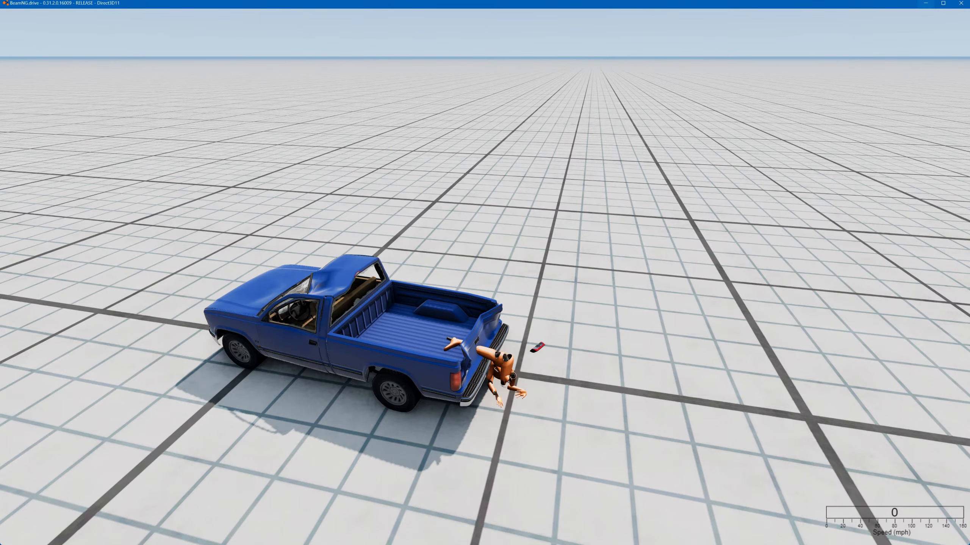
click(928, 4)
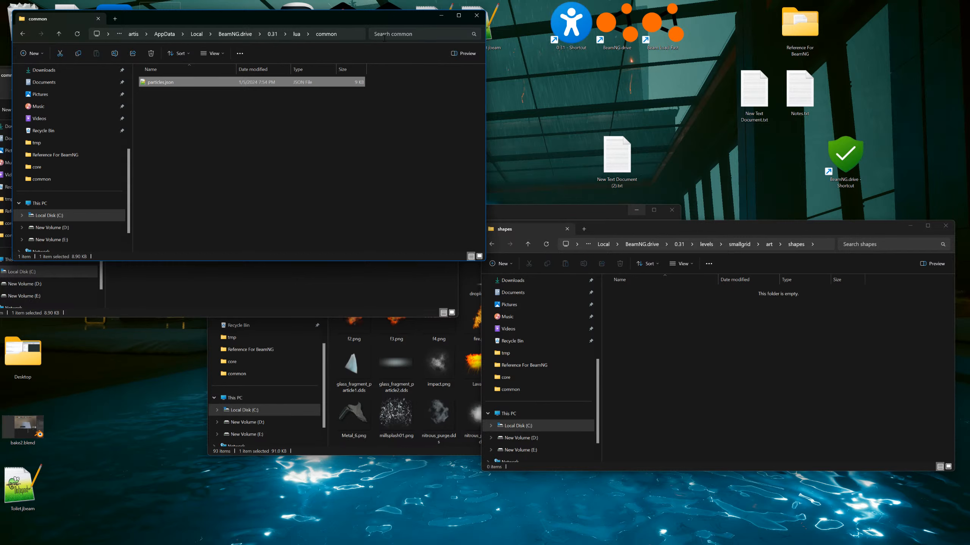
- In lua/common's particles.json, set the particle number of the FIRESMALL–METAL entry under Dummy Blood to 102 and save the file
drag(448, 29, 422, 81)
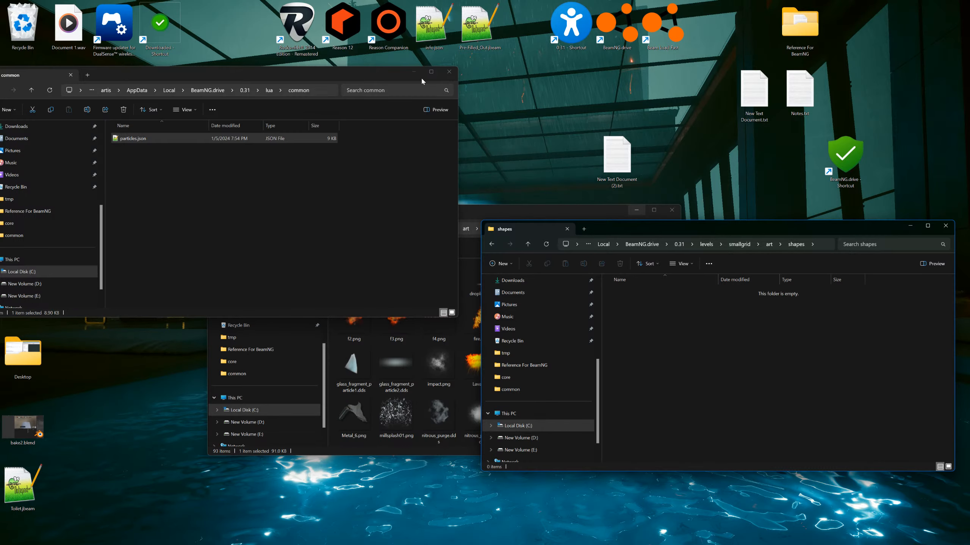
double_click(133, 139)
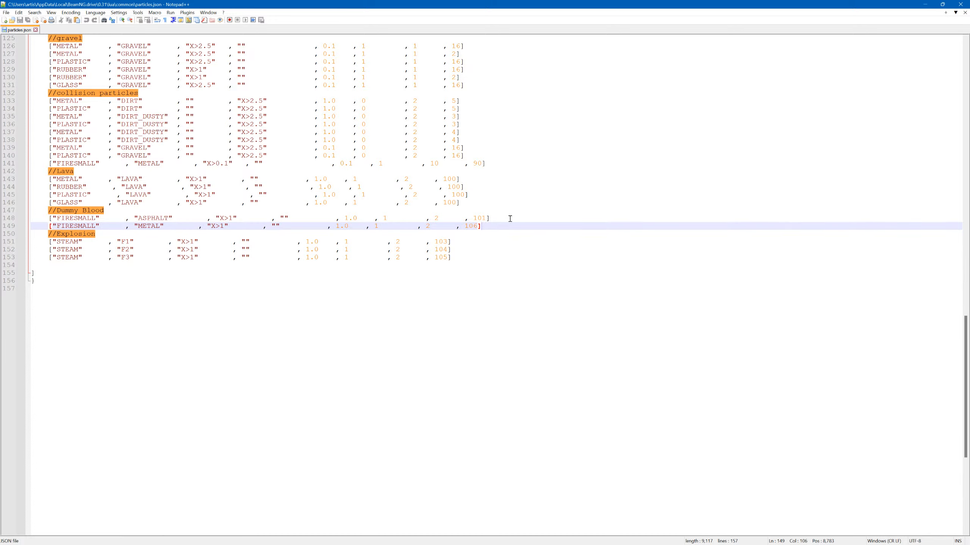
click(513, 194)
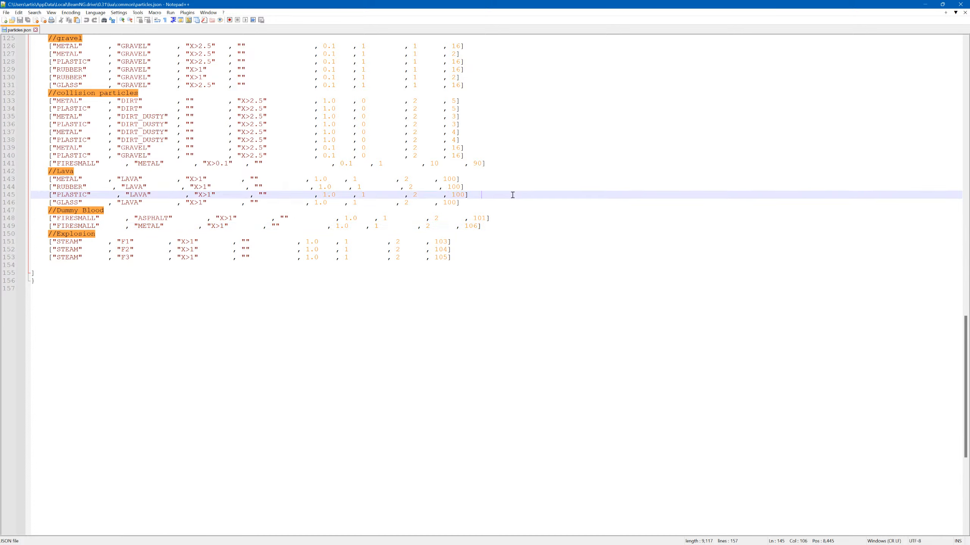
click(476, 226)
text(2)
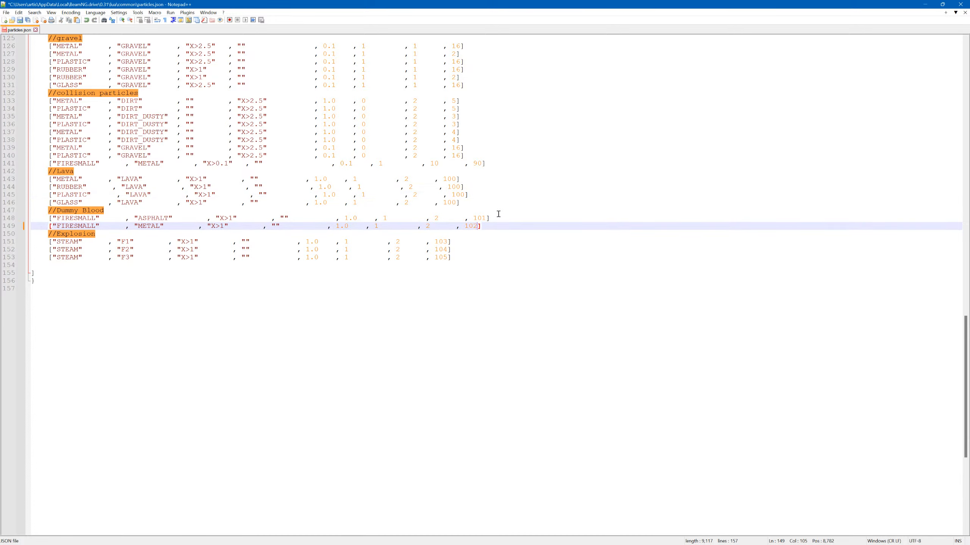
click(20, 20)
click(927, 5)
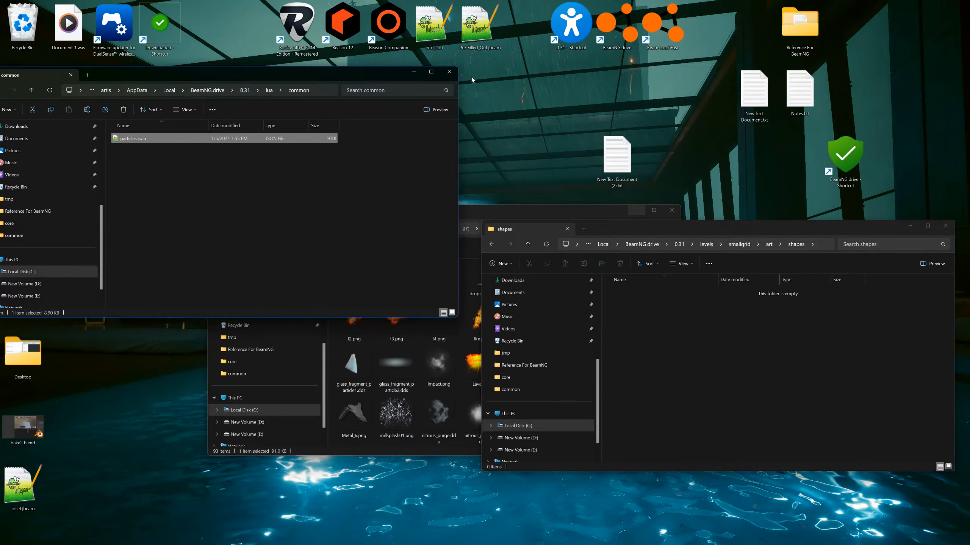
- Close and relaunch BeamNG.drive, and open managedParticleEmitterData.json from art/shapes/particles while it loads
mouse_move(651, 543)
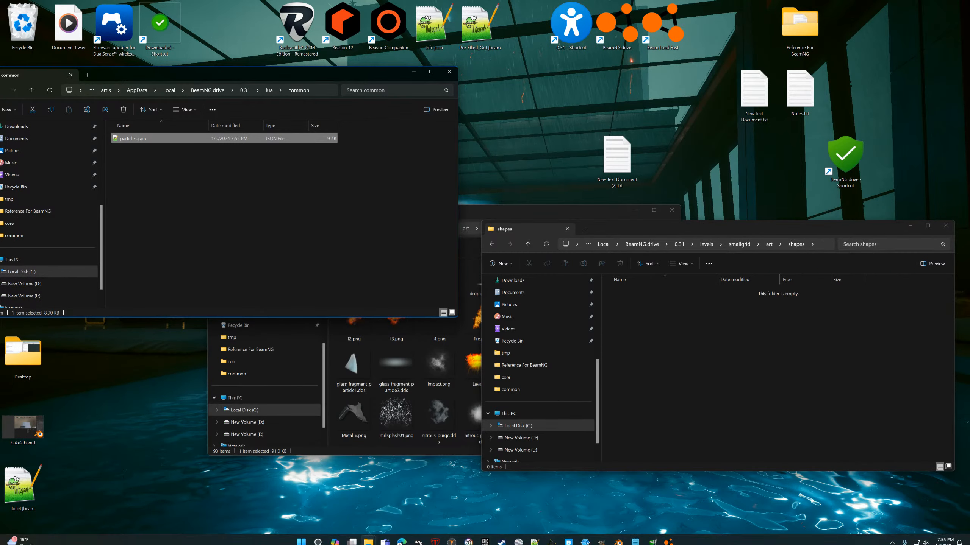
right_click(667, 538)
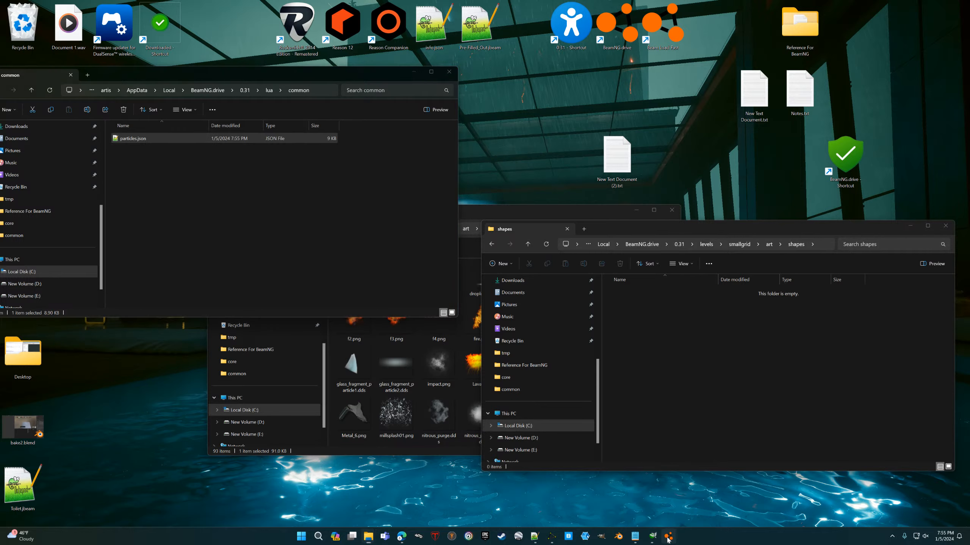
click(661, 516)
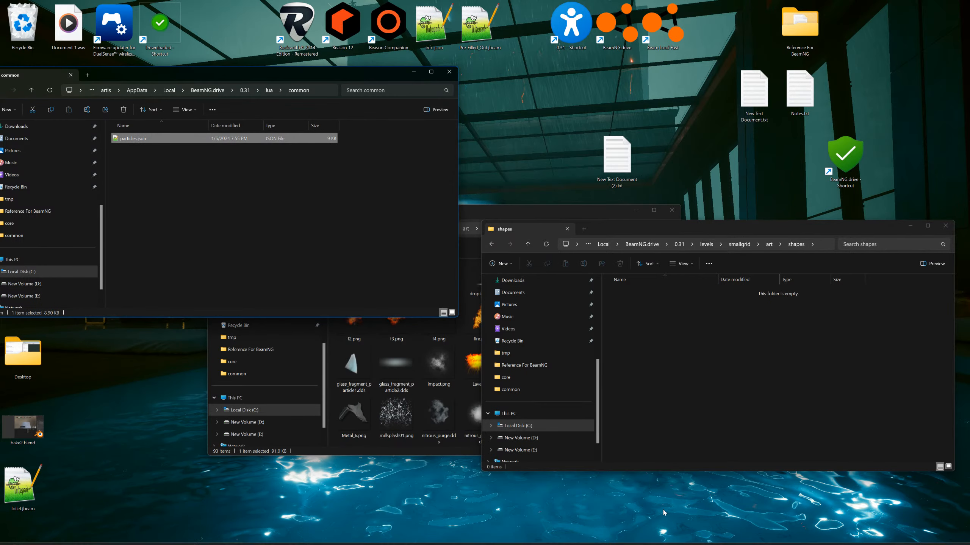
double_click(666, 32)
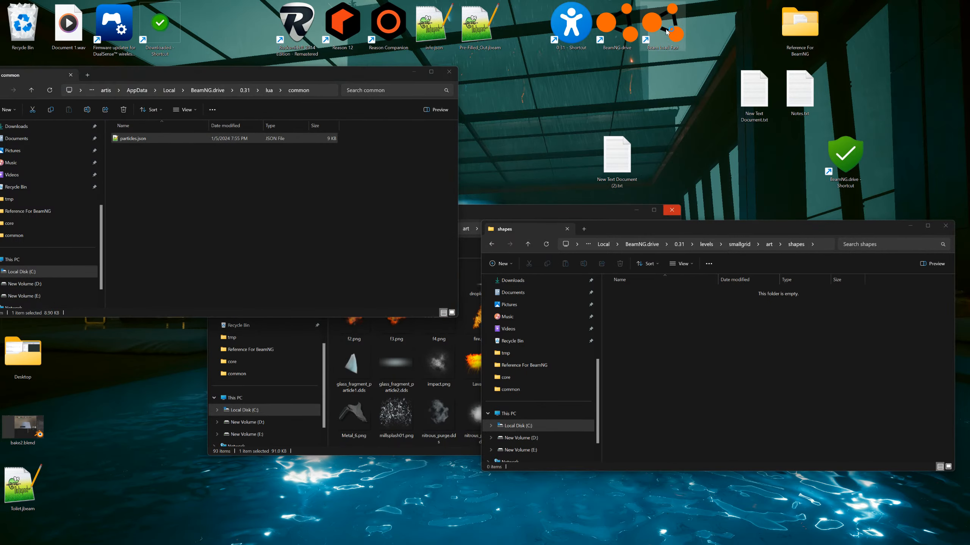
click(583, 209)
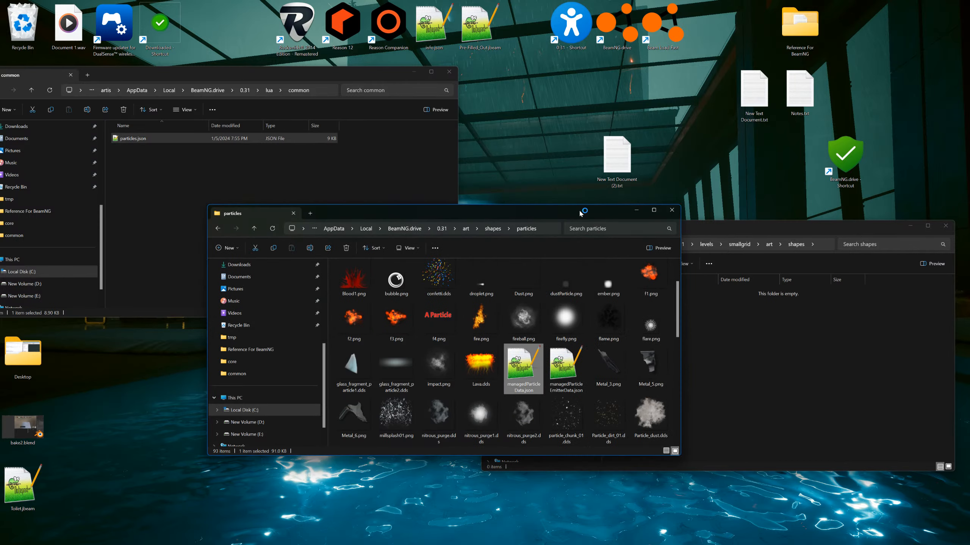
double_click(552, 373)
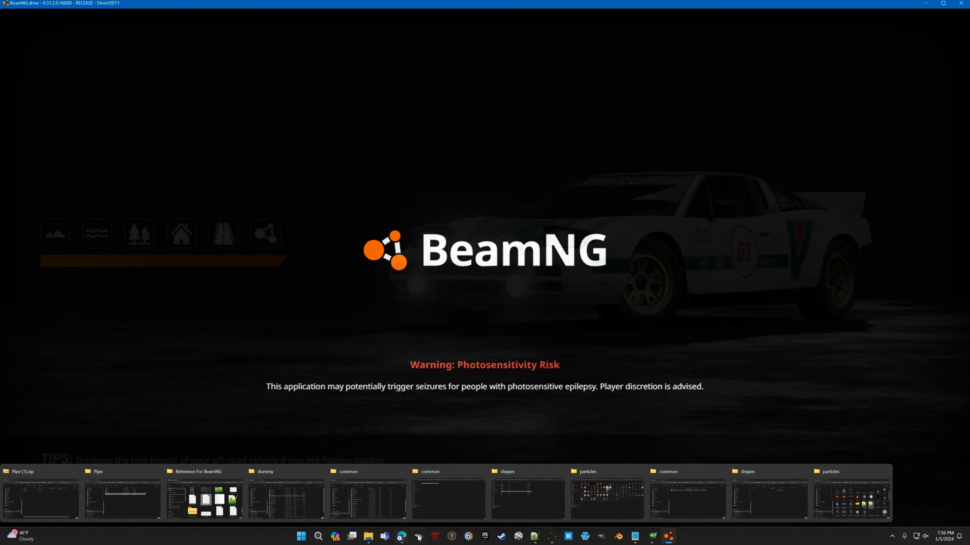
- Spawn a new Dummy_Mask beside the pickup and pull on it with the node grabber to retest the particle effect
mouse_move(645, 541)
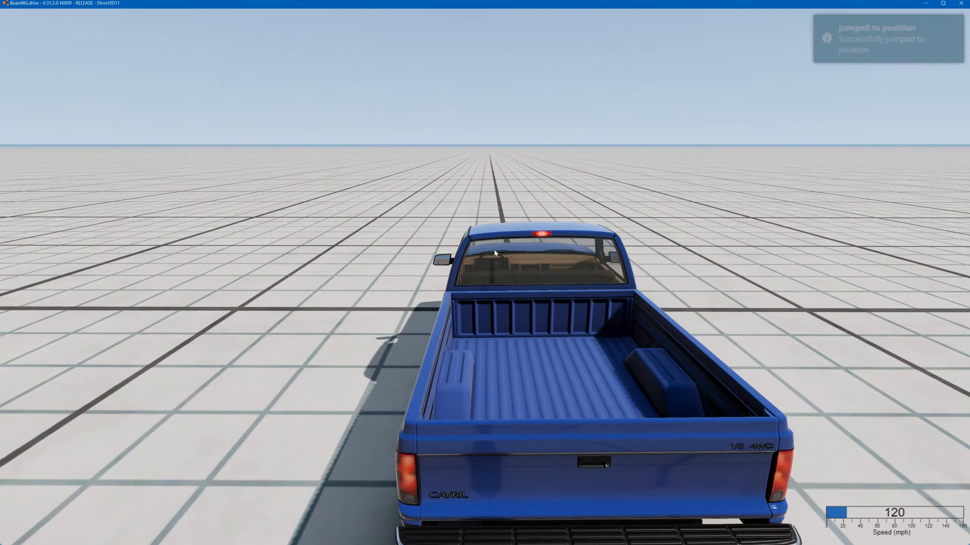
key(Escape)
click(395, 19)
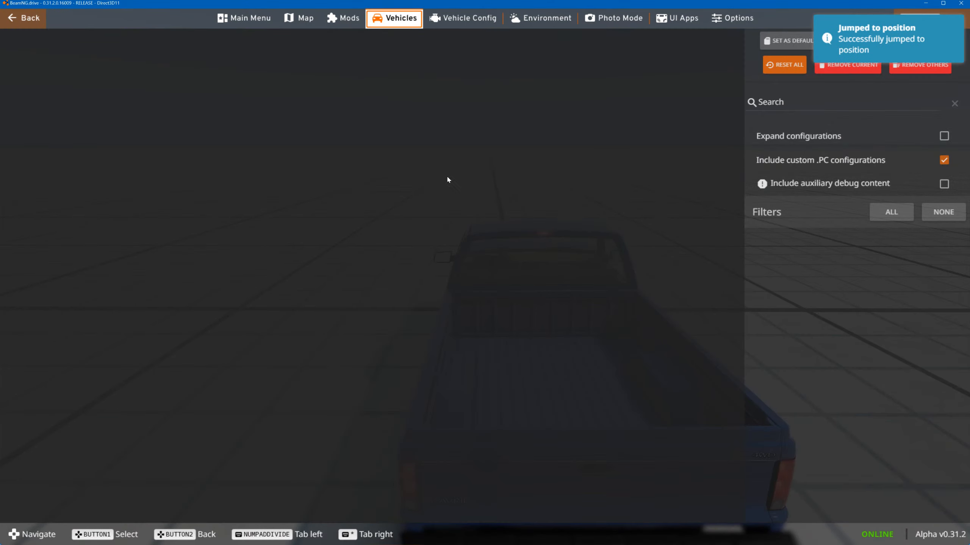
scroll(501, 340, down, 10)
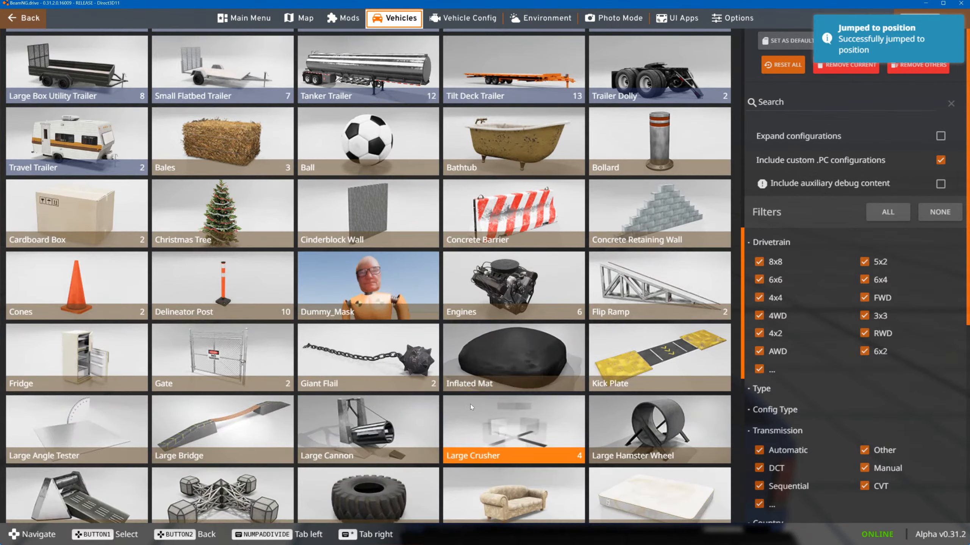
click(401, 291)
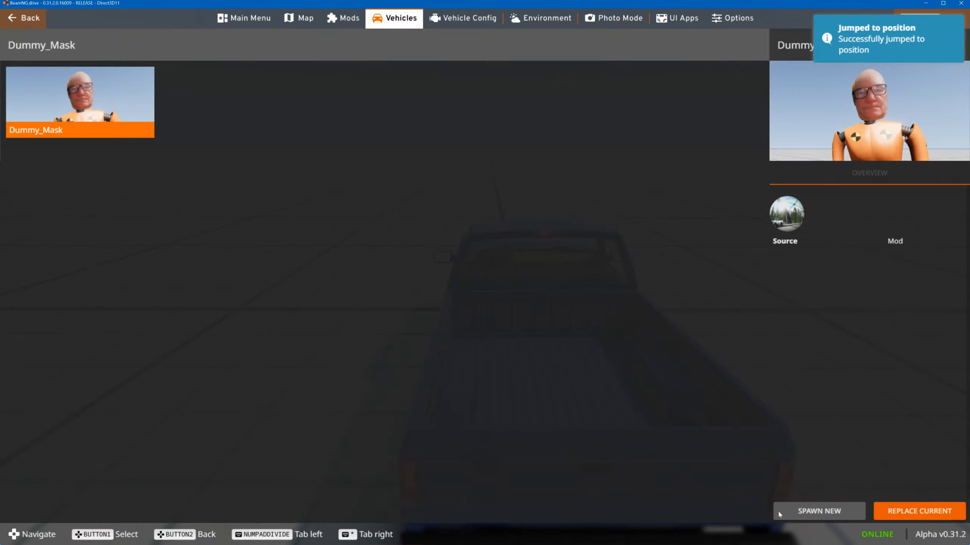
click(819, 511)
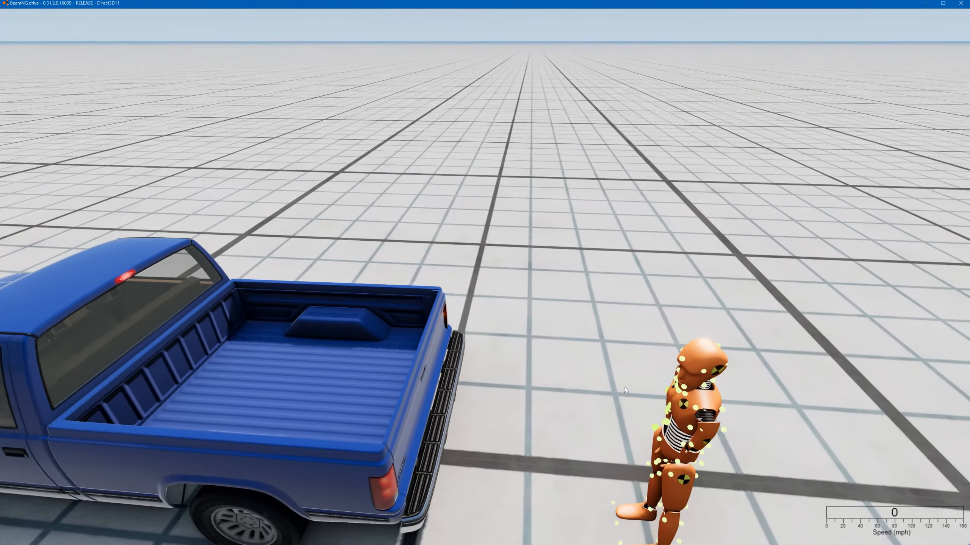
drag(626, 384, 550, 512)
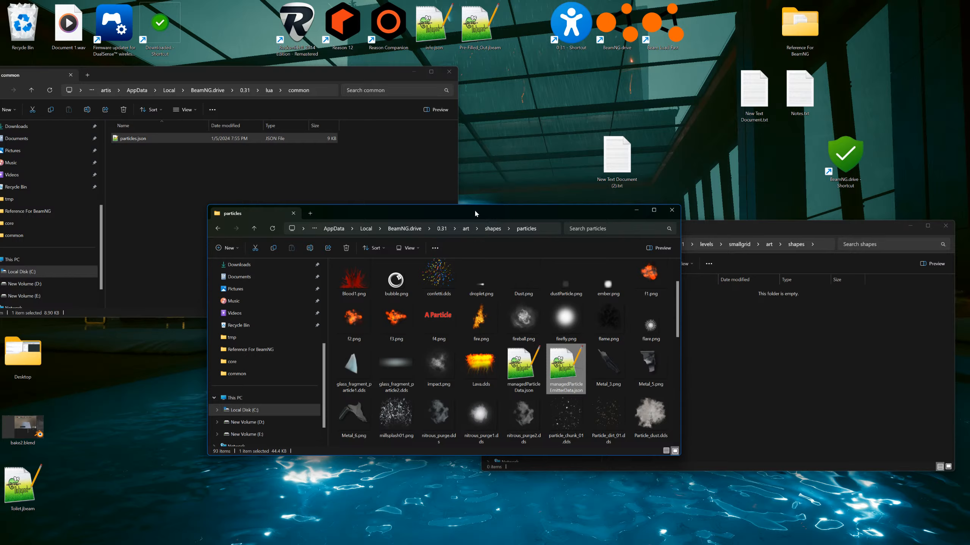
- Rearrange the particles and smallgrid shapes windows, and open the 0.31 vehicles folder to find the dummy folder
drag(475, 213, 288, 254)
drag(656, 231, 464, 171)
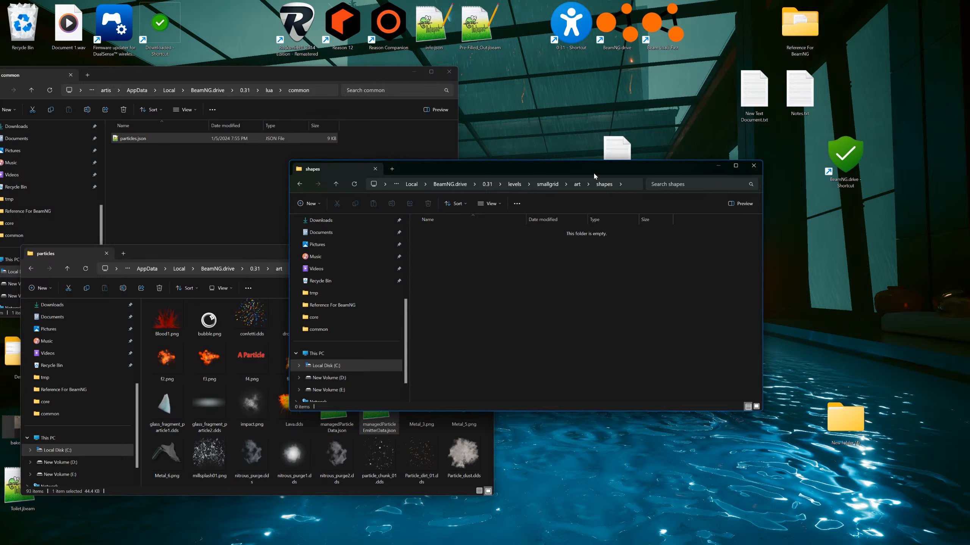
drag(737, 168, 541, 72)
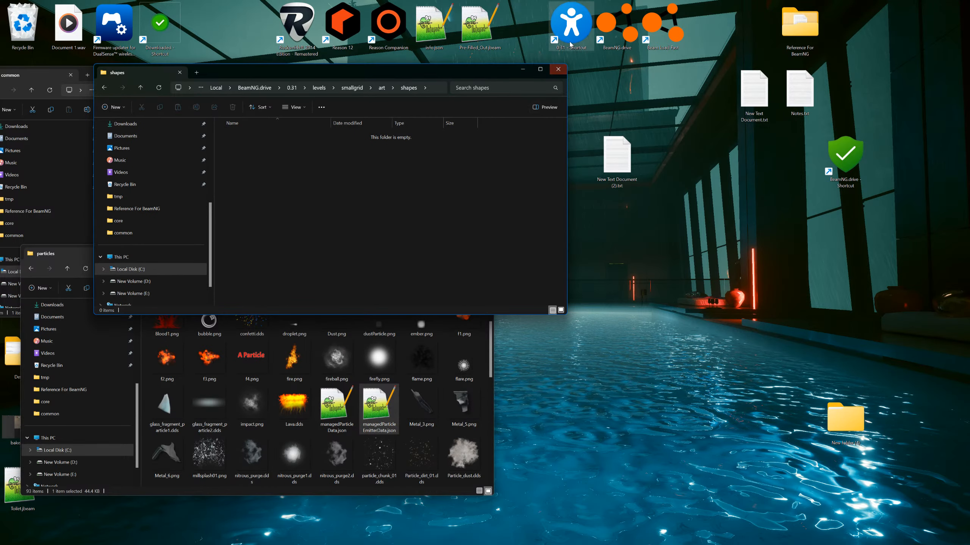
double_click(571, 24)
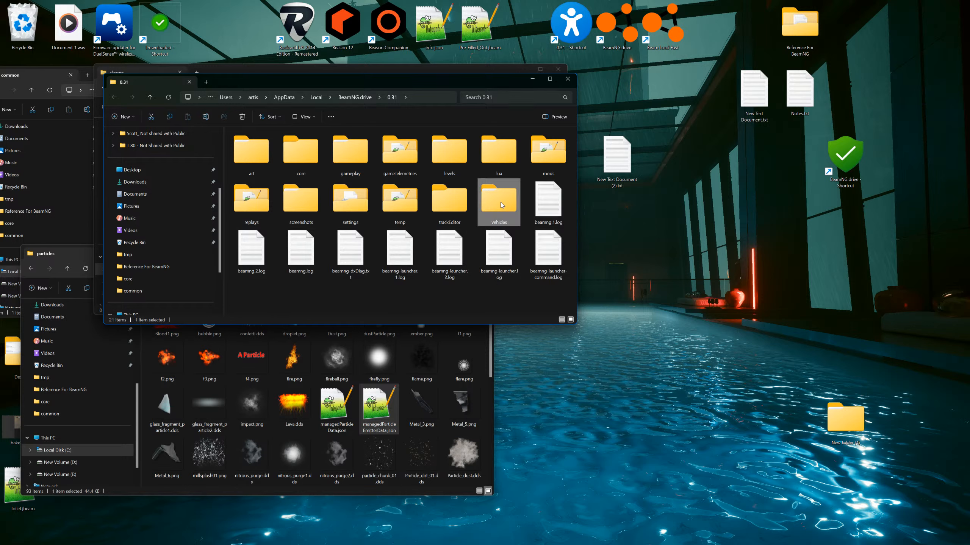
double_click(500, 206)
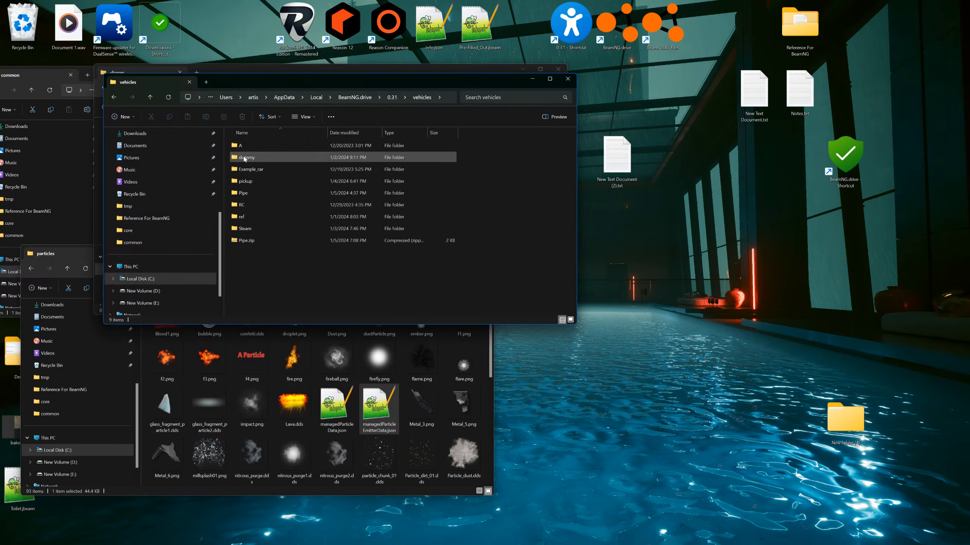
double_click(245, 158)
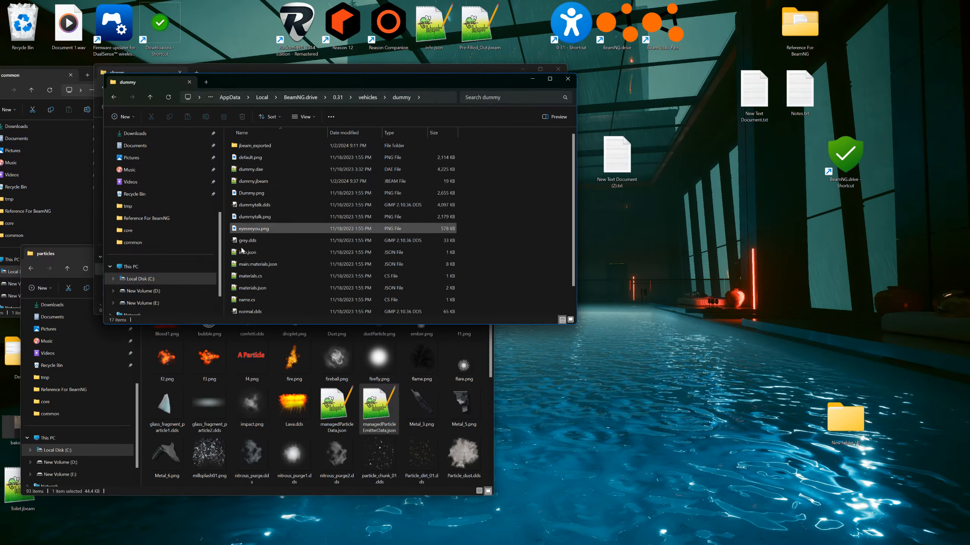
click(367, 97)
- Create a new folder on the desktop and copy the dummy folder from 0.31/vehicles into it
right_click(730, 312)
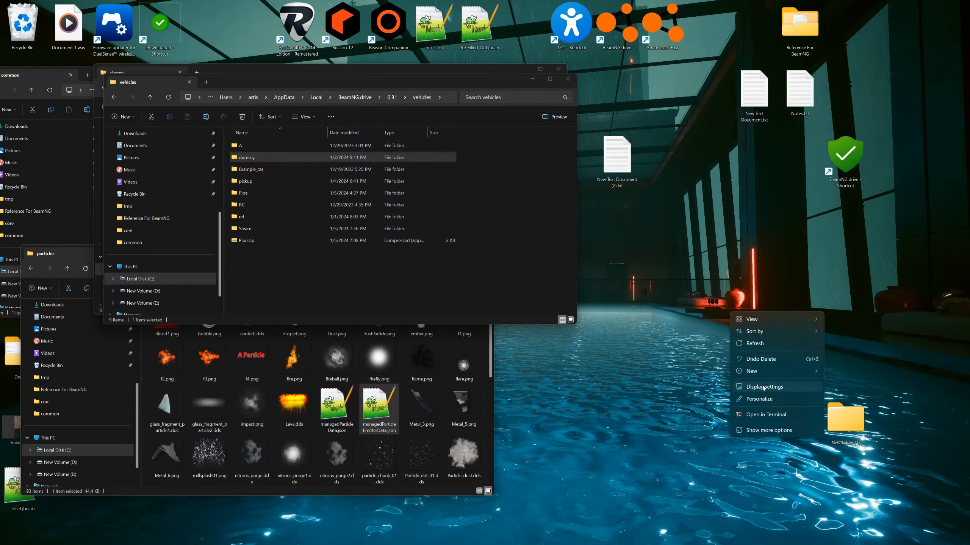
mouse_move(783, 371)
click(846, 373)
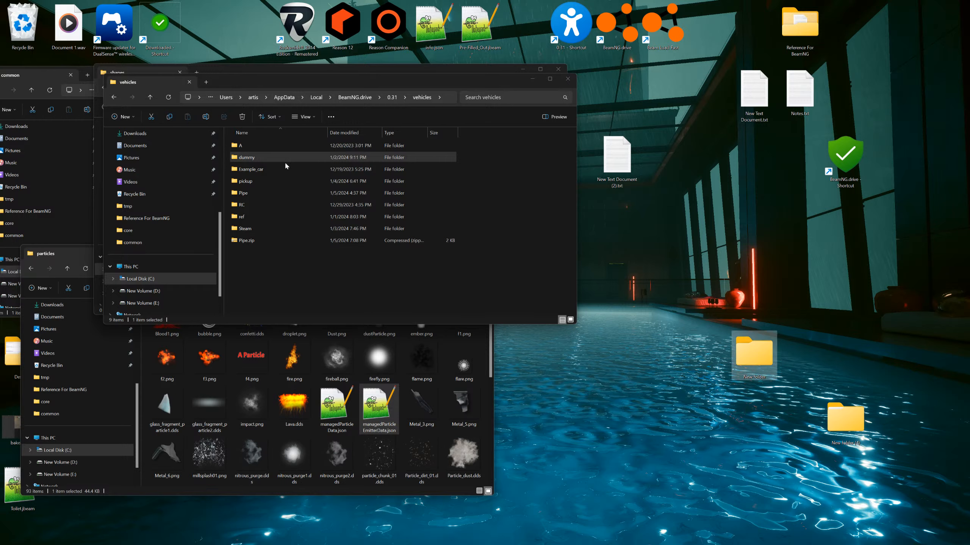
drag(253, 158, 761, 358)
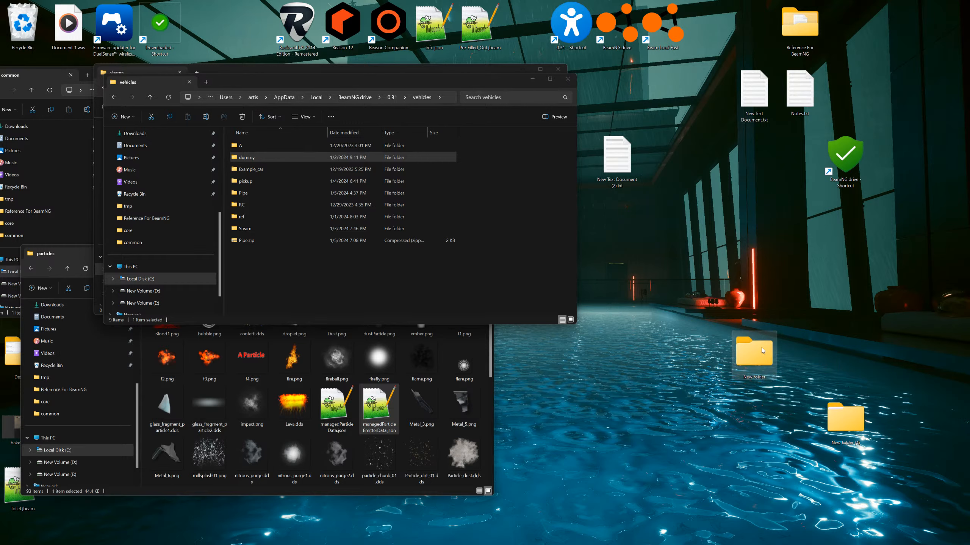
mouse_move(762, 351)
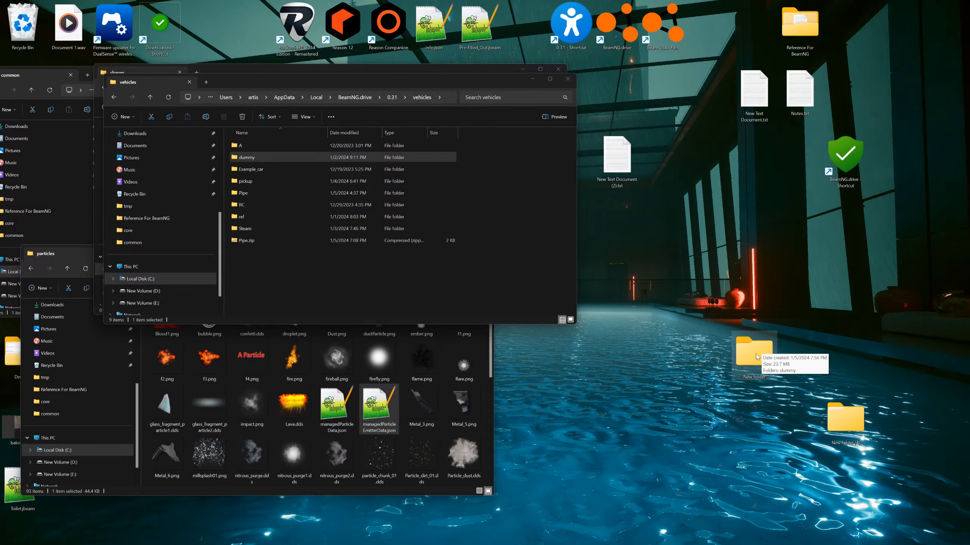
- Open the new desktop folder beside the other windows, and minimize the vehicles and smallgrid shapes windows
double_click(757, 357)
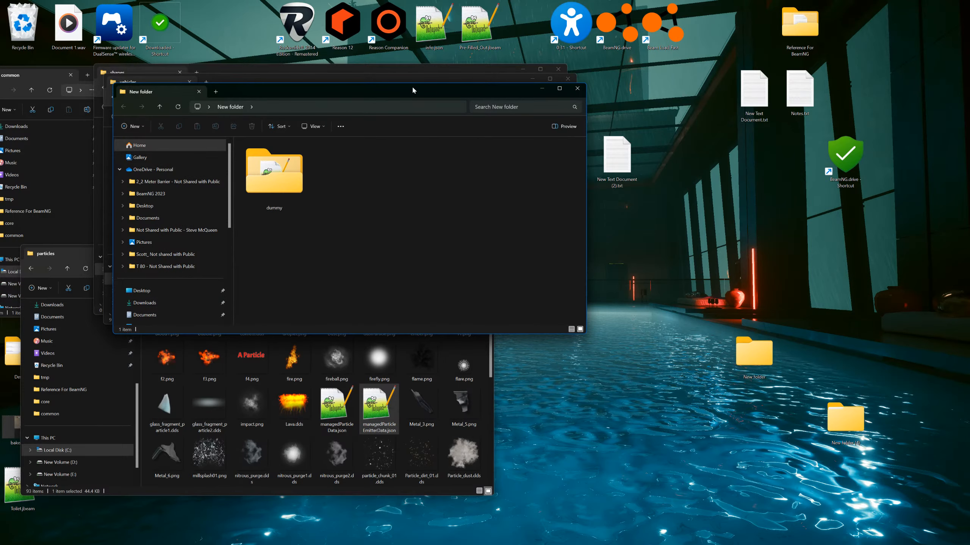
drag(413, 90, 741, 201)
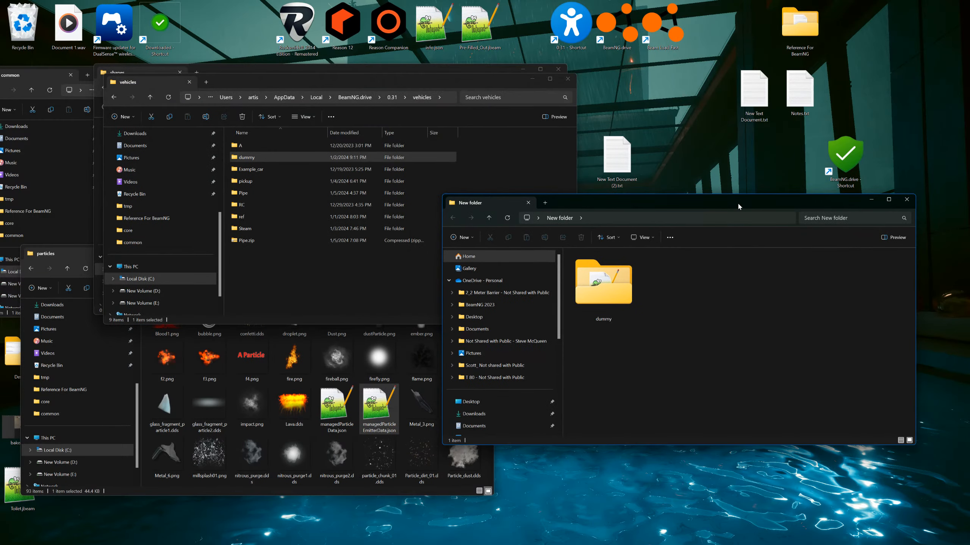
click(533, 83)
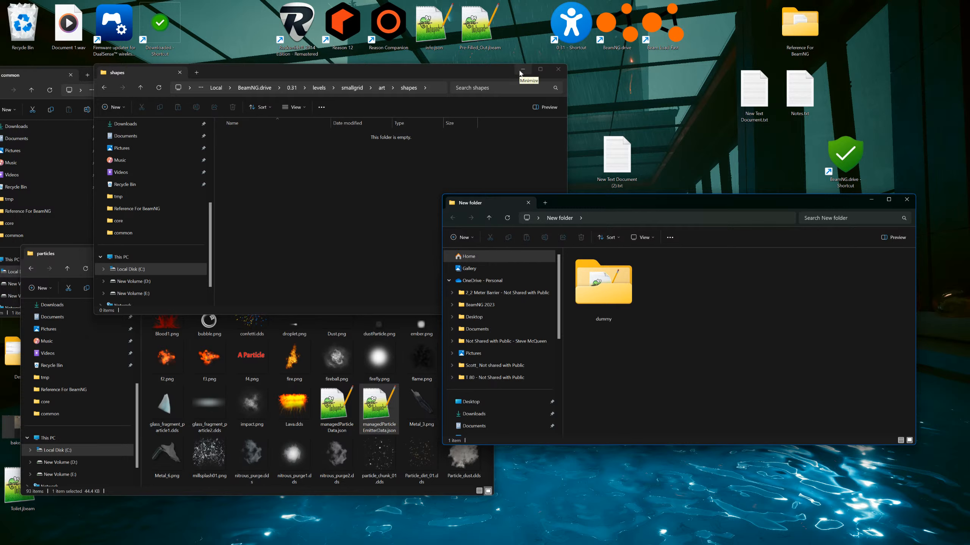
click(522, 69)
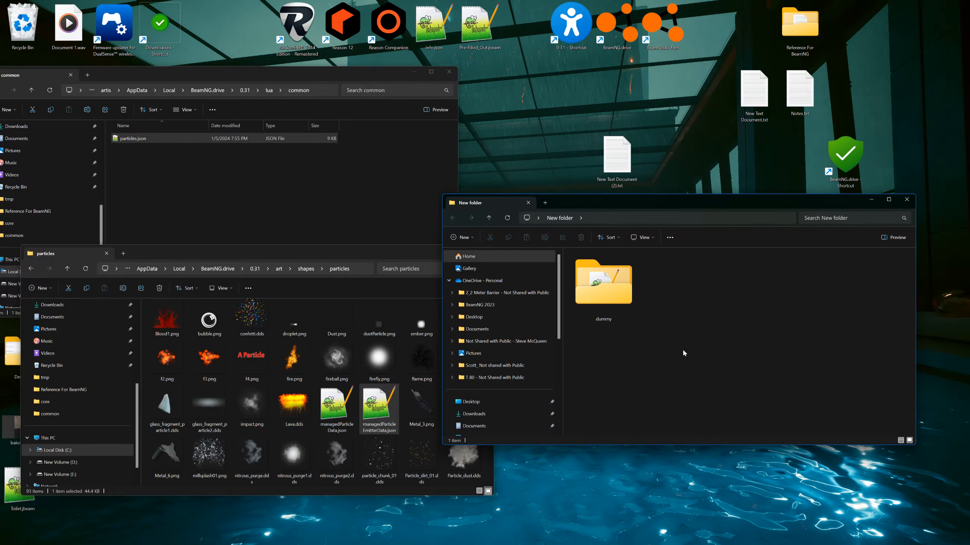
- Locate particles.json under lua/common in the 0.31 user folder, and copy the whole lua folder into the new desktop folder
double_click(570, 23)
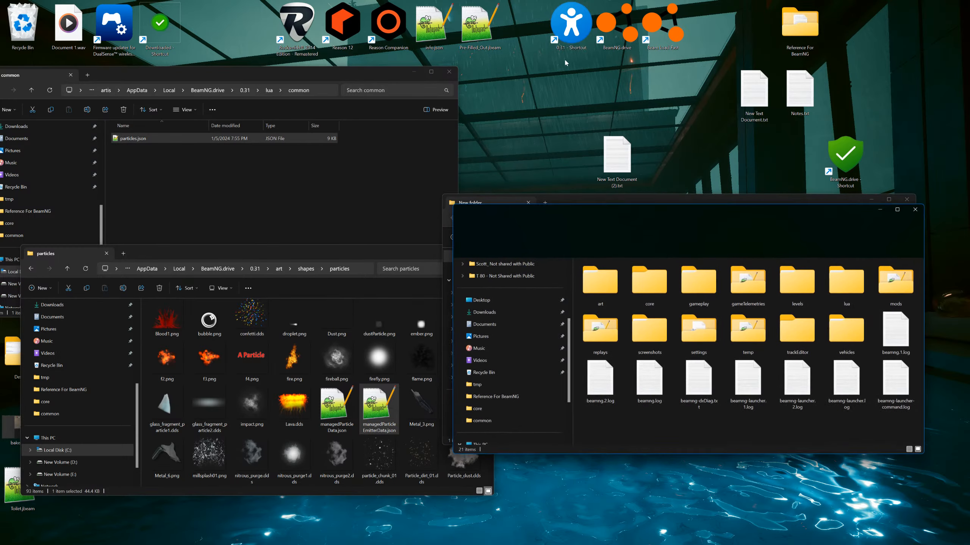
drag(611, 206, 138, 88)
double_click(373, 162)
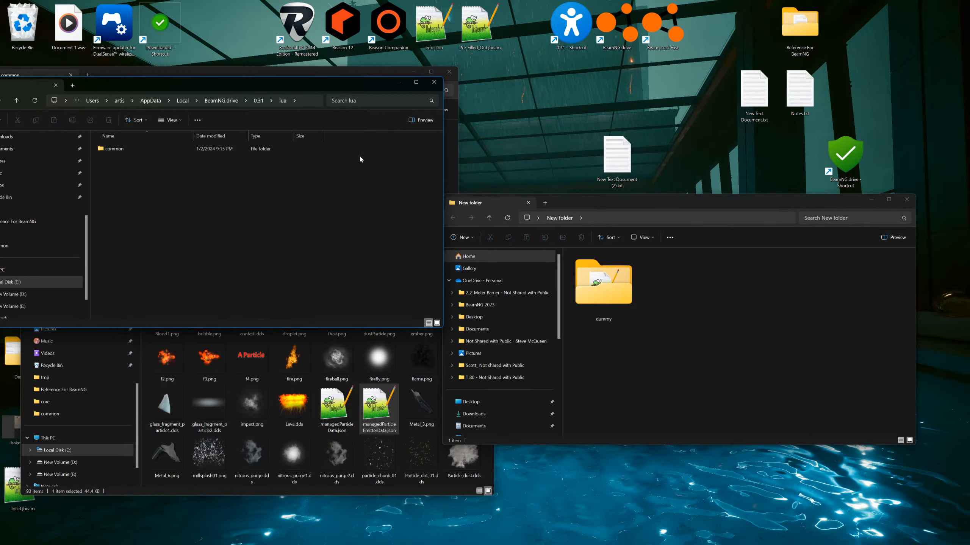
double_click(111, 149)
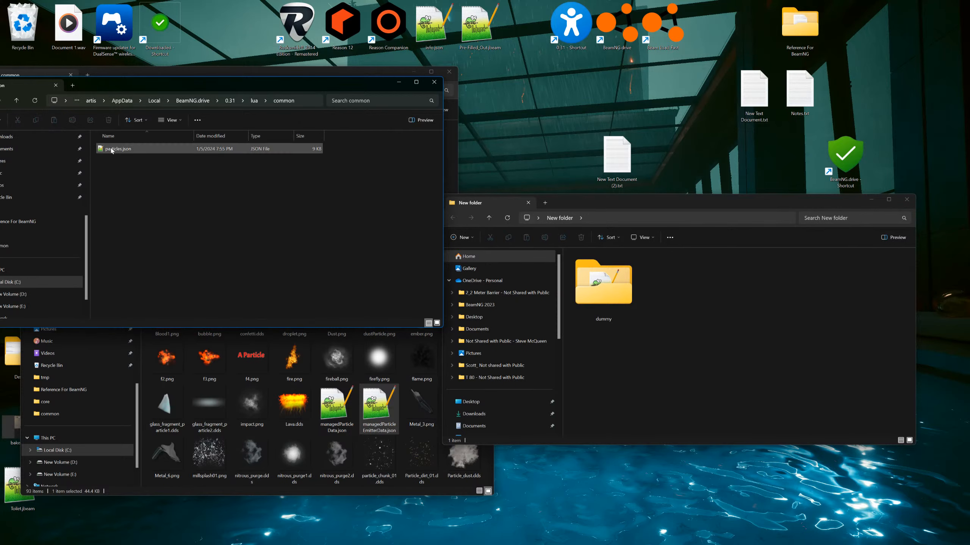
click(230, 101)
right_drag(370, 161, 711, 305)
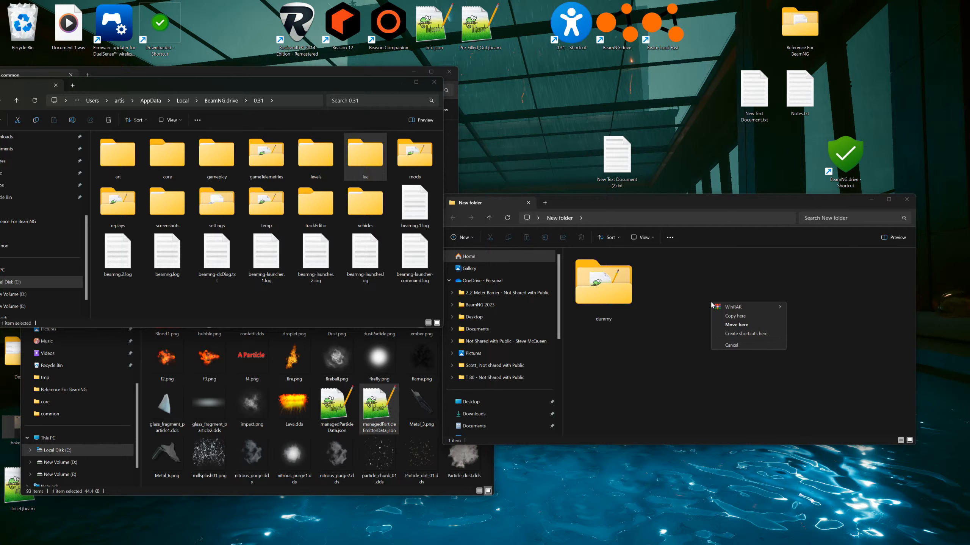
click(738, 317)
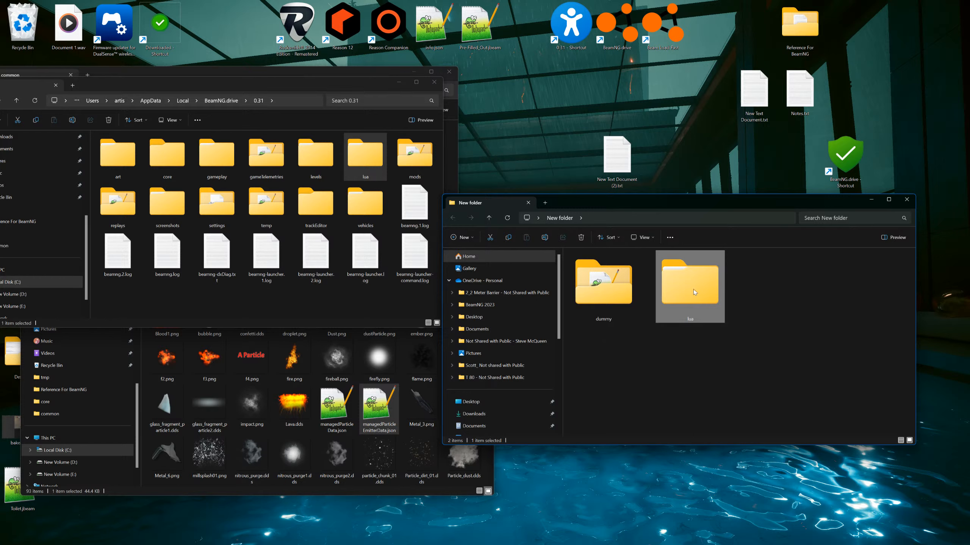
mouse_move(693, 290)
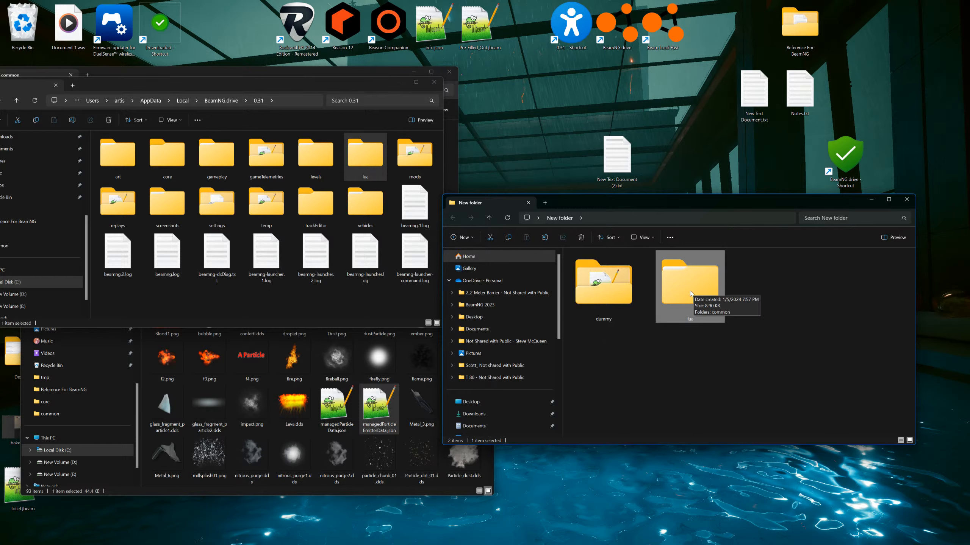
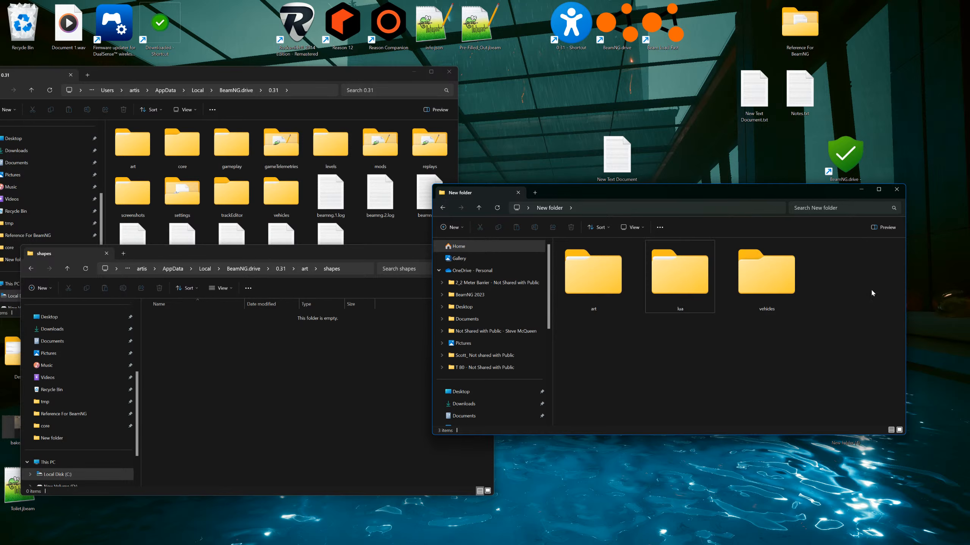
- Compress the art, lua and vehicles folders into one ZIP archive and name it Dummy_Blood
drag(816, 349, 598, 280)
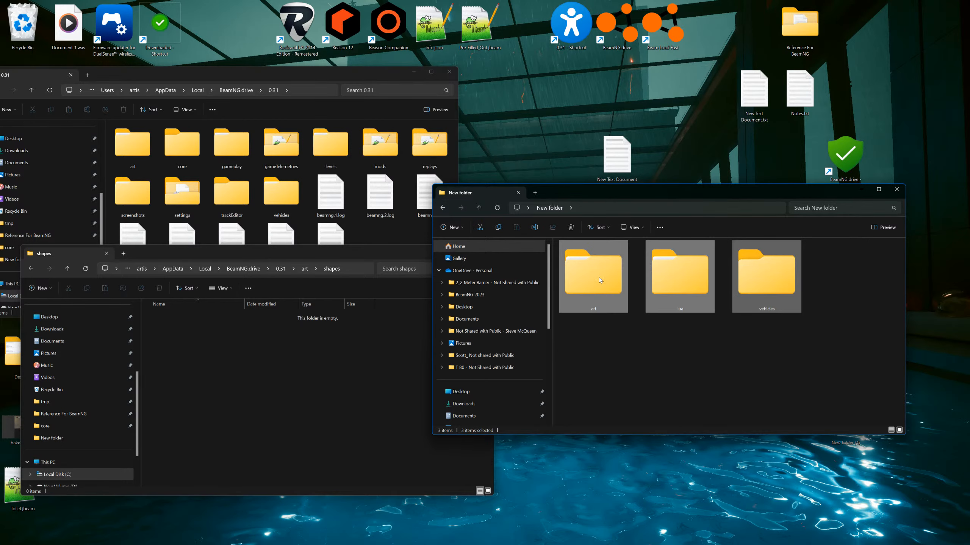
right_click(599, 280)
click(642, 338)
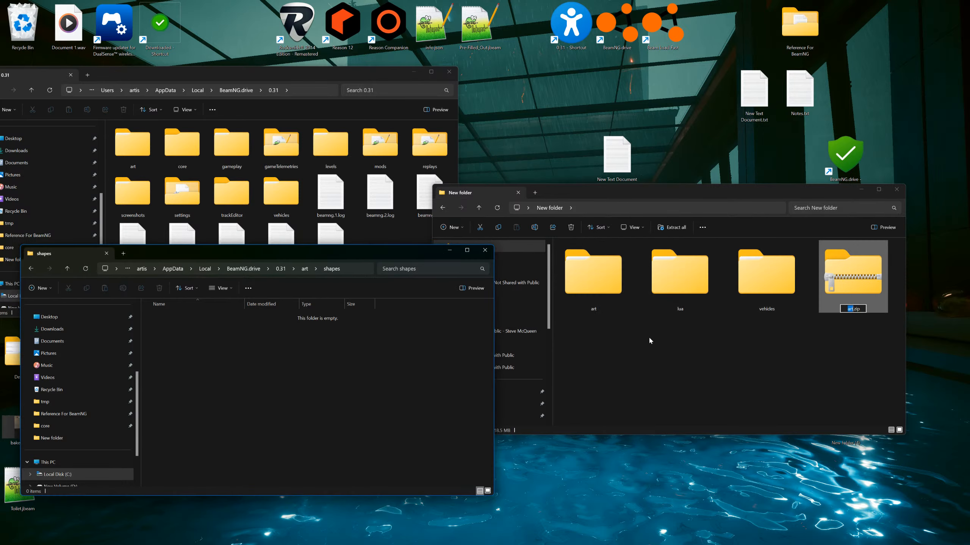
click(852, 311)
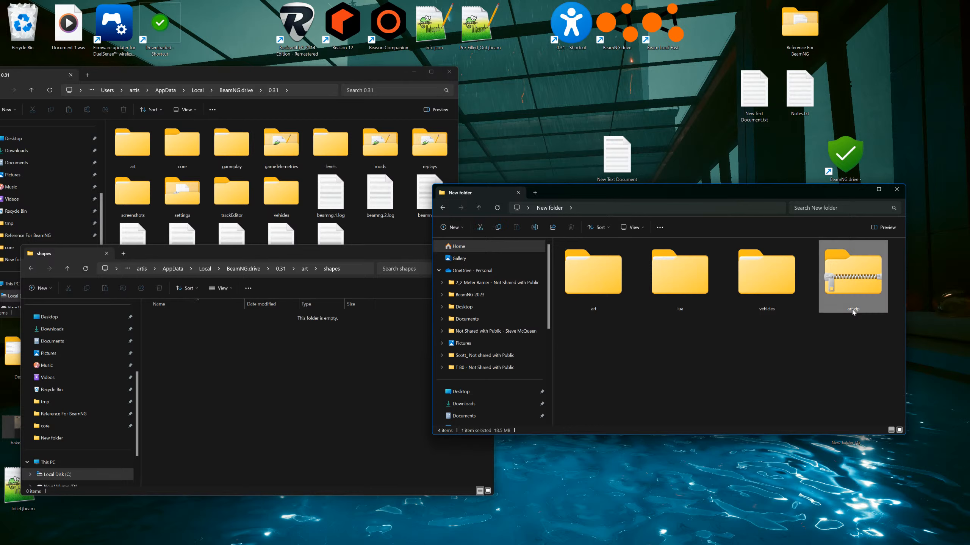
right_click(852, 311)
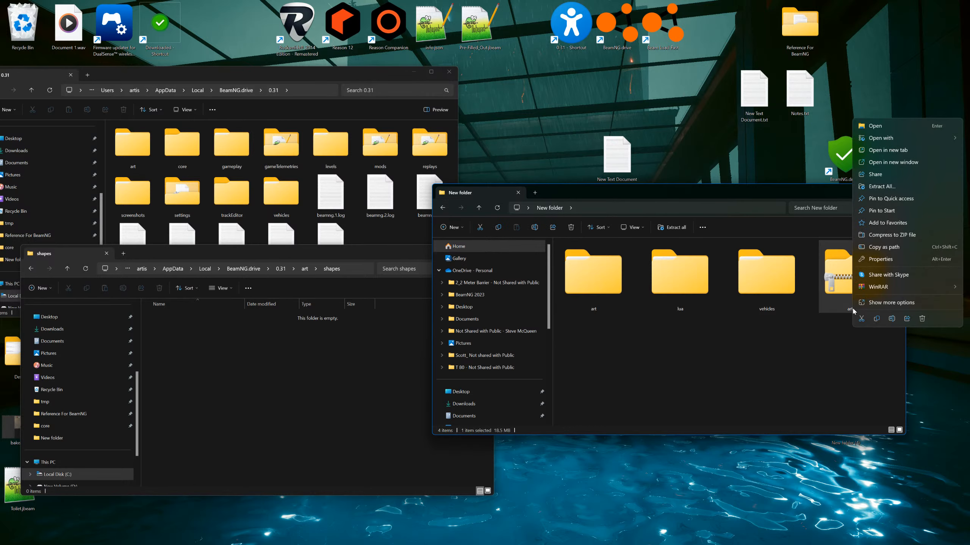
click(892, 319)
text(Dummy)
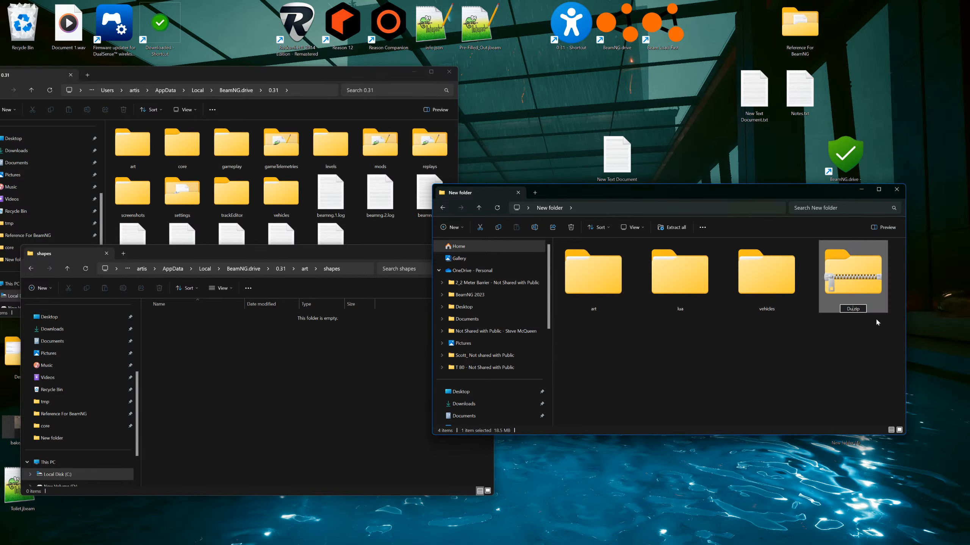
text(_Blood)
click(876, 324)
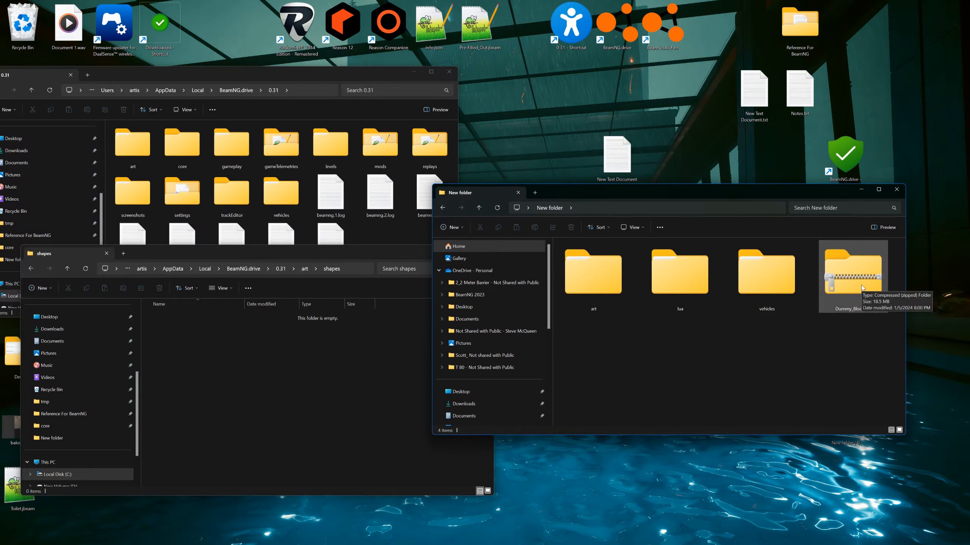
- Open info.json from the new folder's vehicles/dummy folder to check the mod's name entry, and close it
double_click(766, 274)
double_click(595, 256)
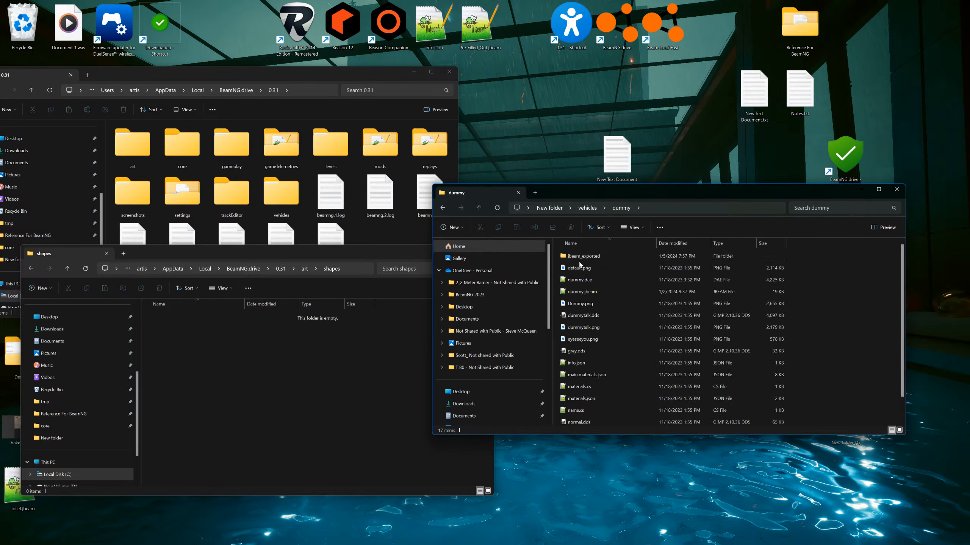
double_click(576, 362)
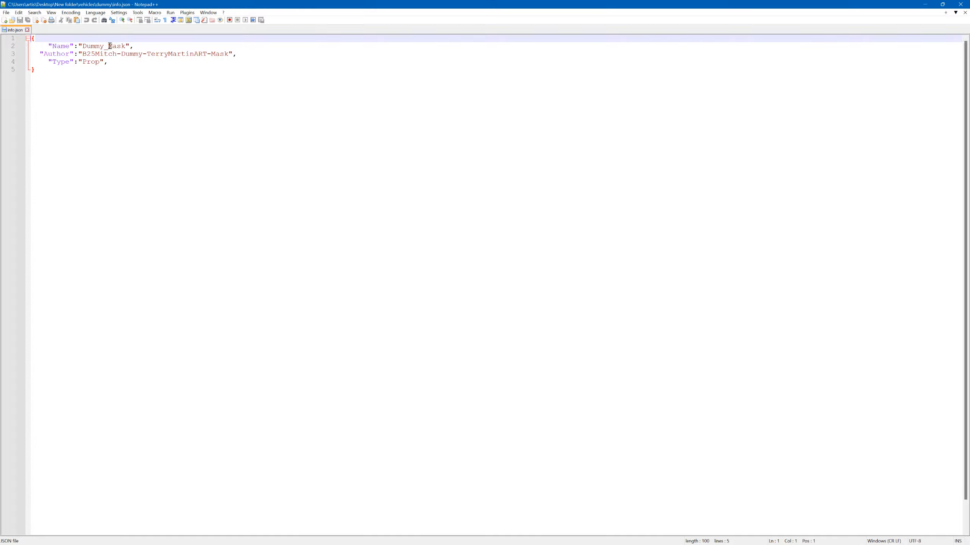
drag(109, 46, 112, 45)
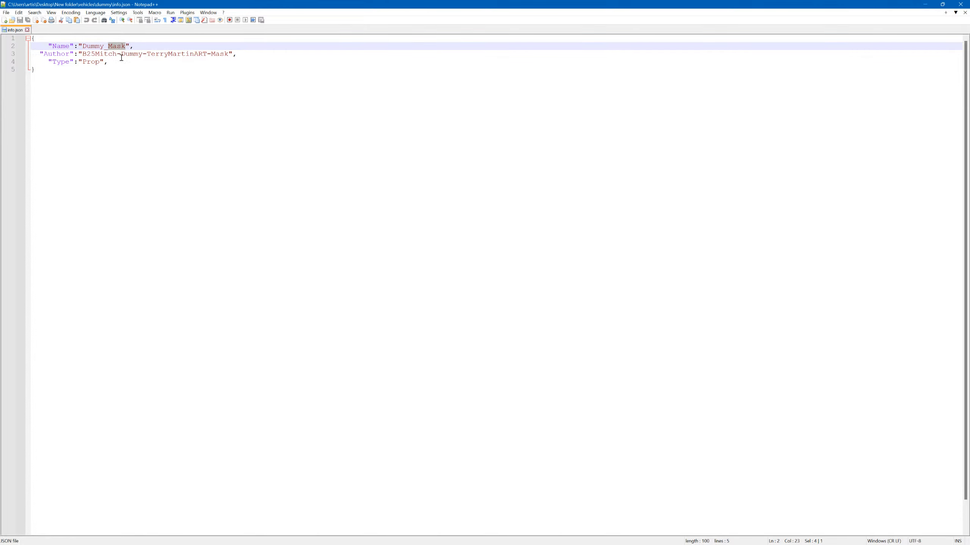
click(959, 6)
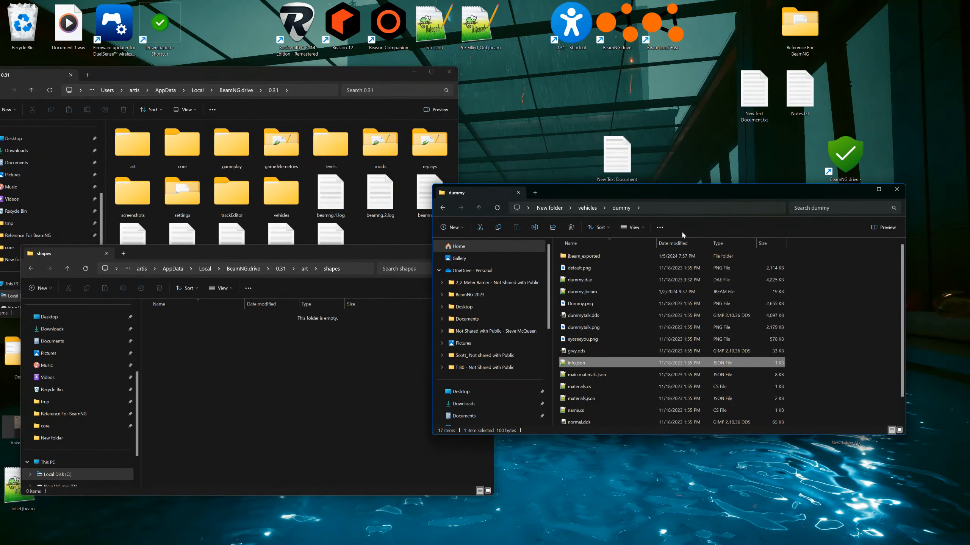
drag(717, 189, 653, 276)
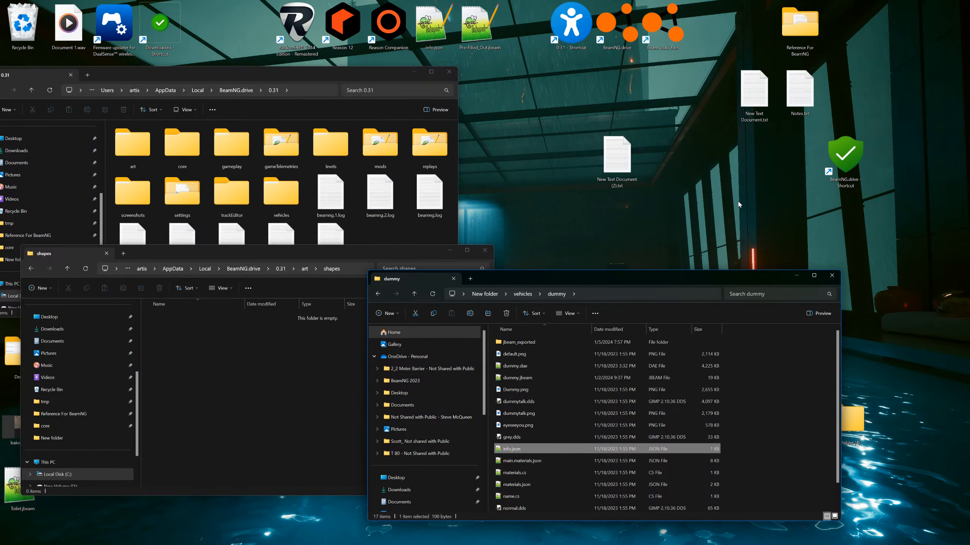
double_click(836, 152)
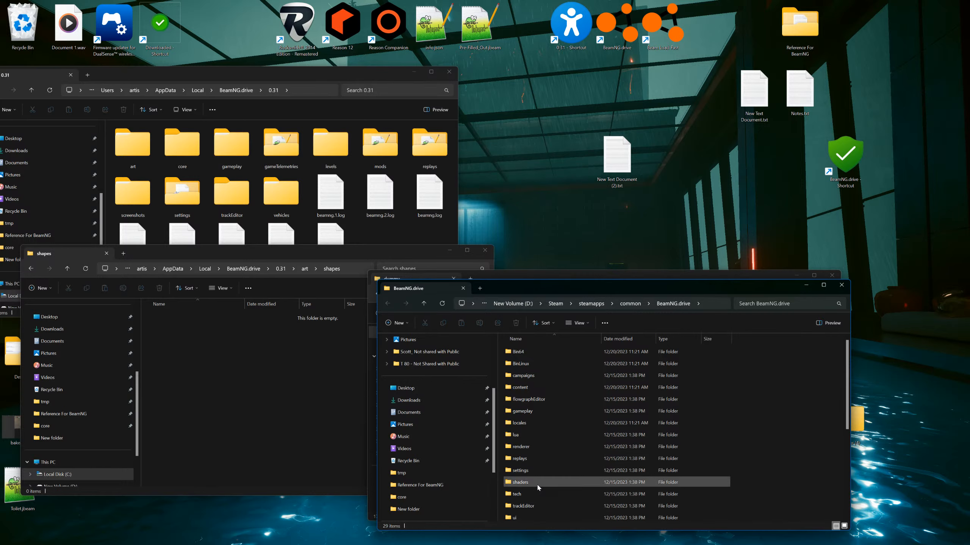
drag(587, 287, 466, 143)
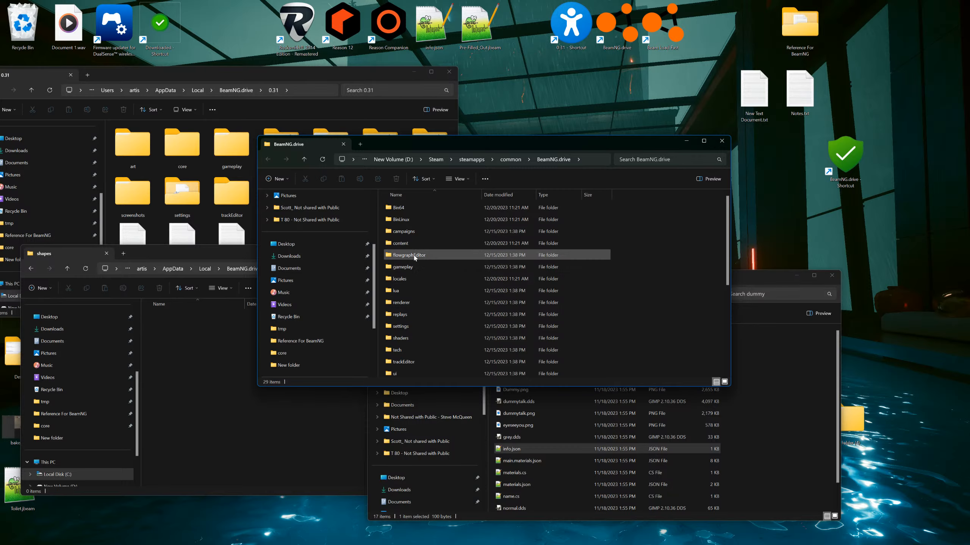
click(707, 143)
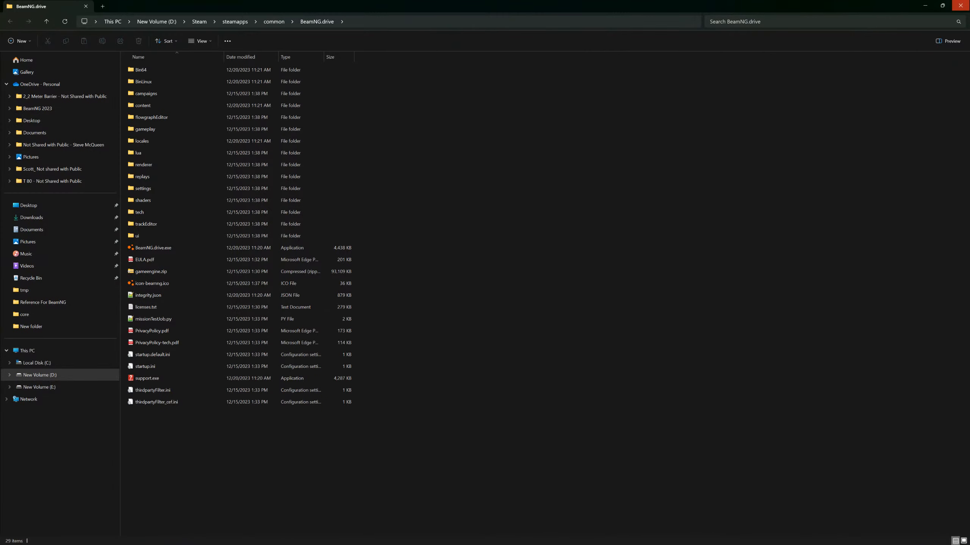
click(924, 5)
- Open the mods folder inside the 0.31 user folder and move its window clear of the dummy window
double_click(570, 34)
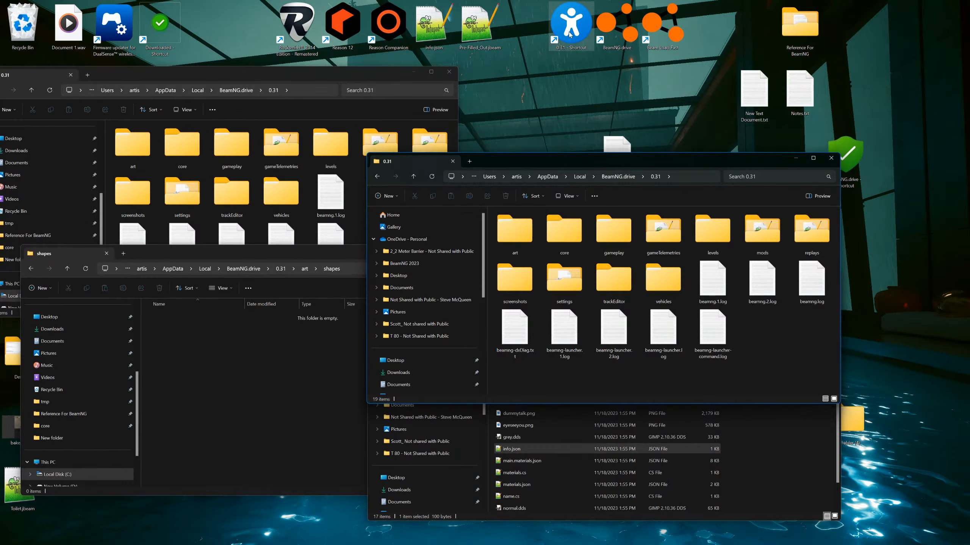
double_click(762, 230)
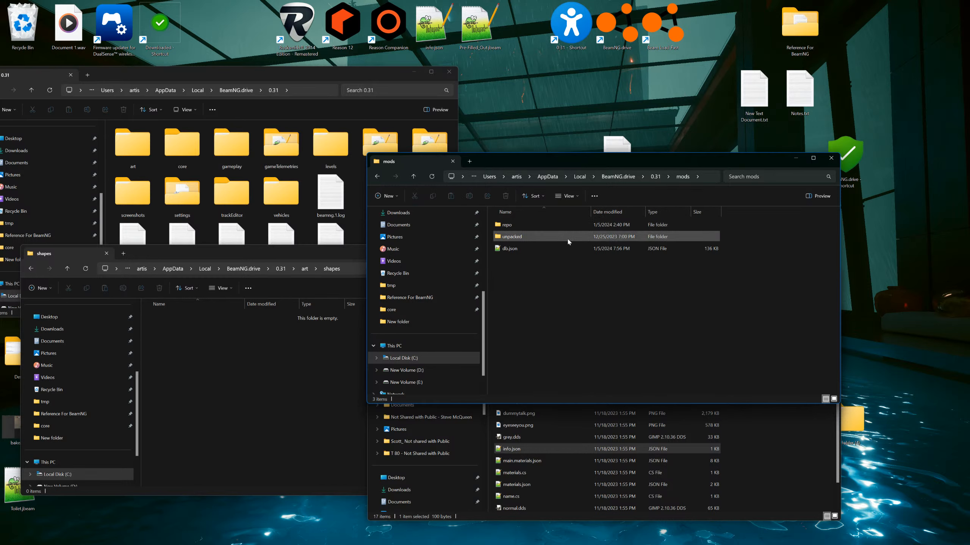
drag(638, 162, 328, 85)
- Close the dummy folder window and the leftover 0.31 folder window
click(678, 275)
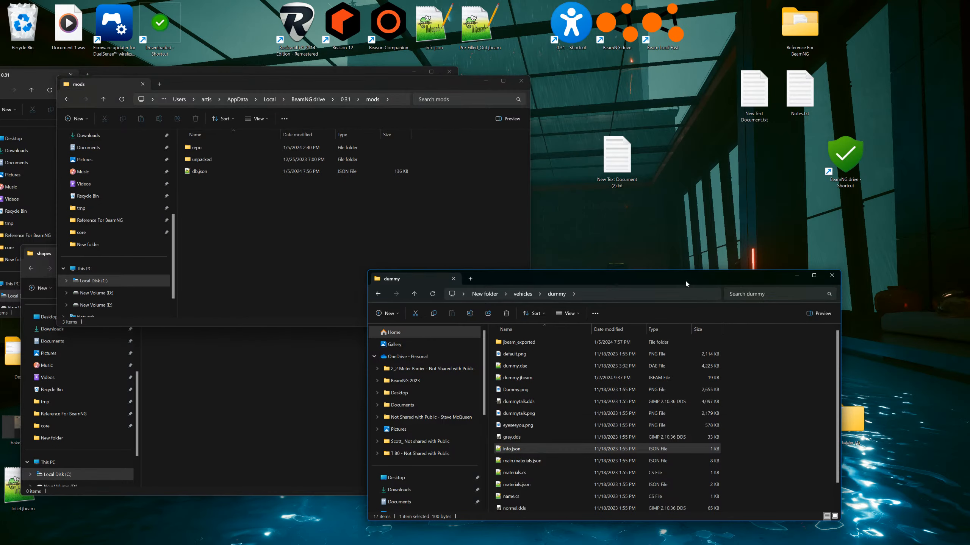
click(523, 294)
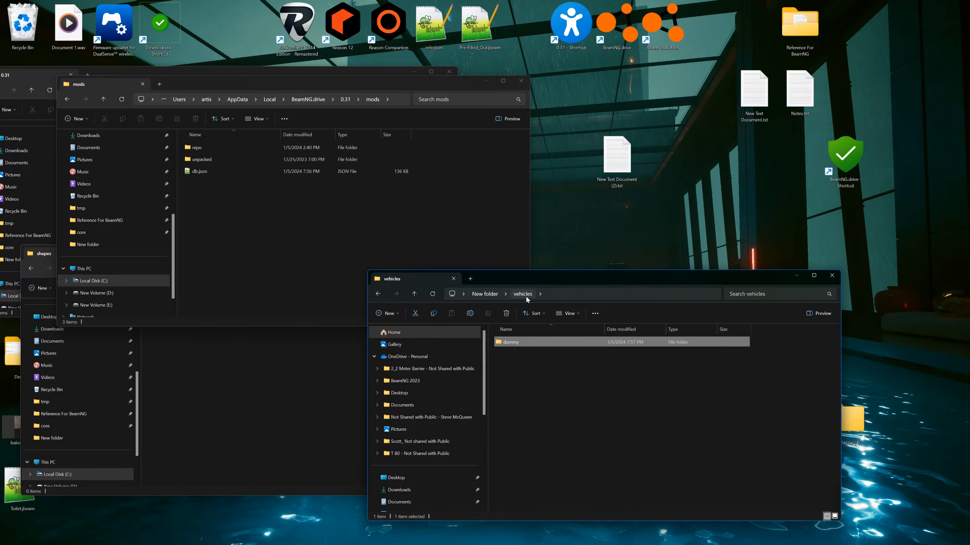
click(837, 277)
double_click(586, 30)
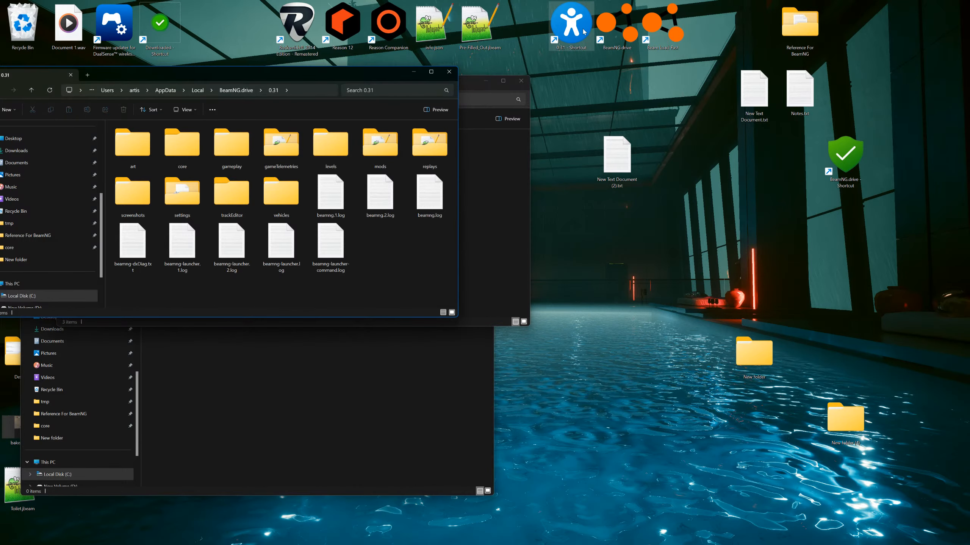
click(454, 75)
- Reopen the new desktop folder and copy Dummy_Blood.zip from it into 0.31/mods
double_click(754, 355)
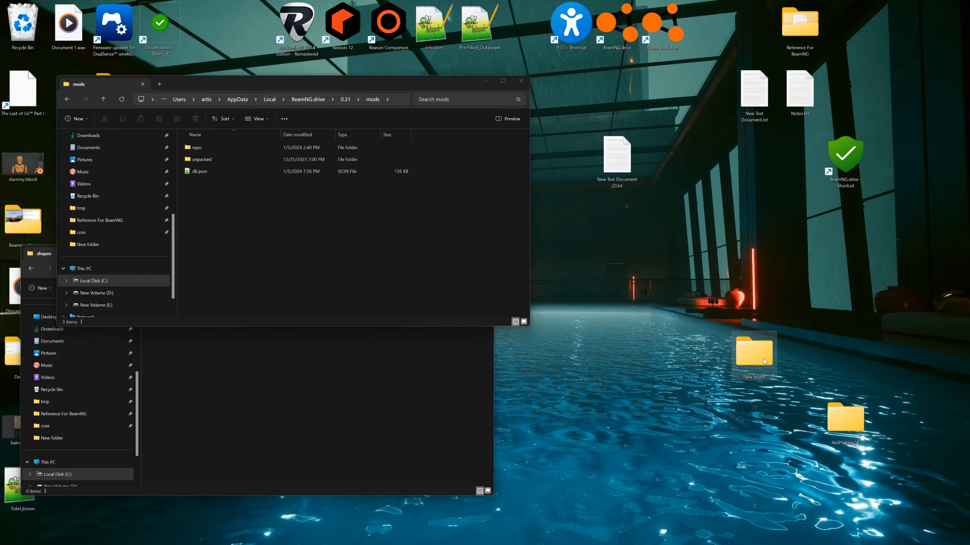
drag(468, 92, 907, 185)
right_drag(938, 287, 198, 201)
click(220, 227)
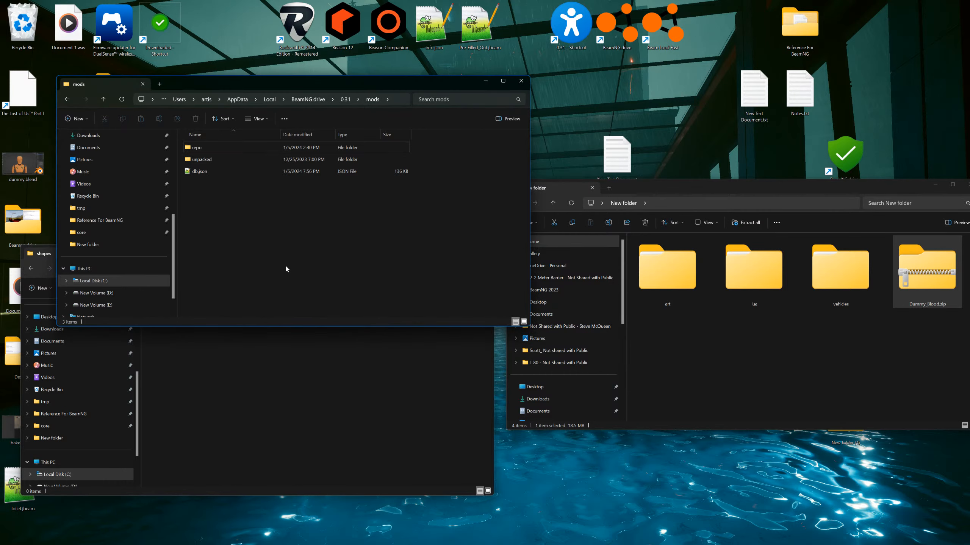
- Check the contents of the unpacked and repo folders inside mods, and return to the mods folder
double_click(201, 161)
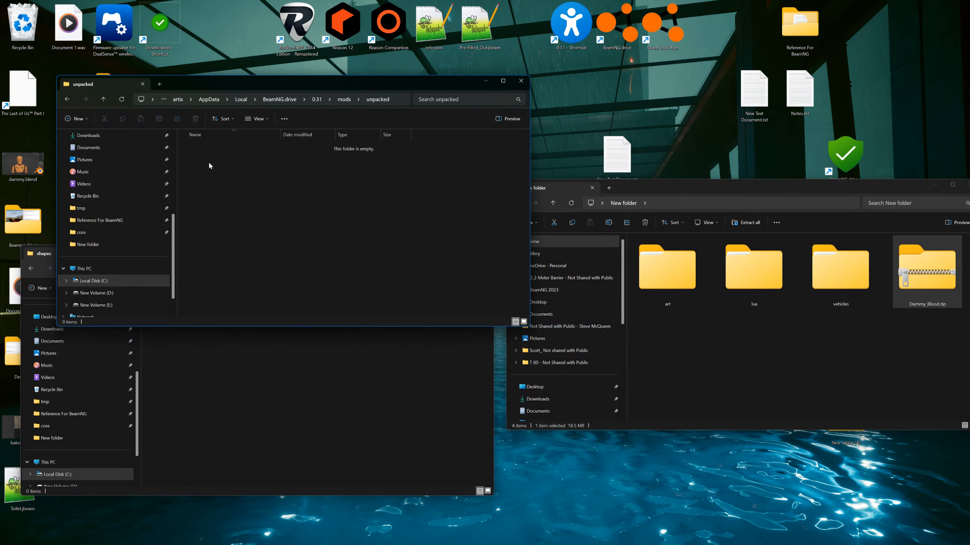
click(347, 100)
double_click(199, 149)
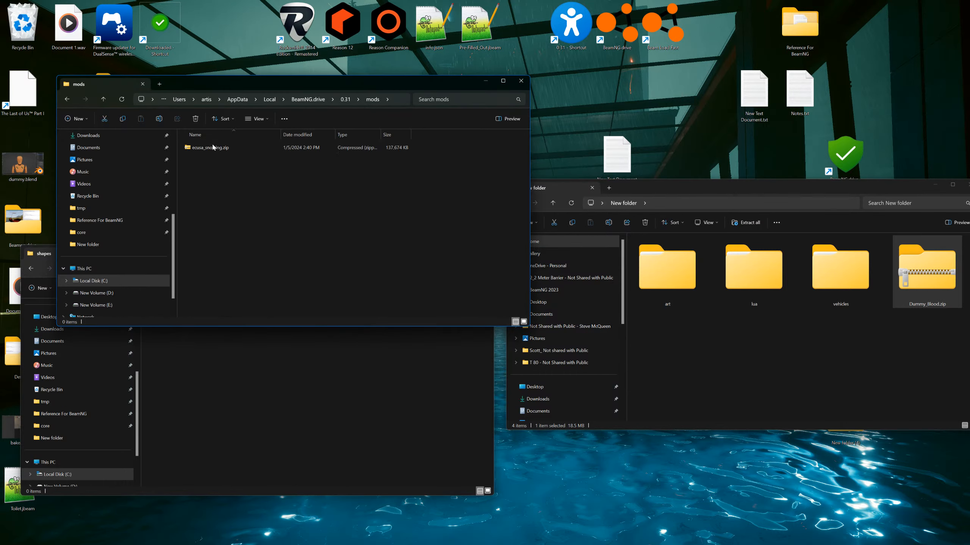
click(344, 100)
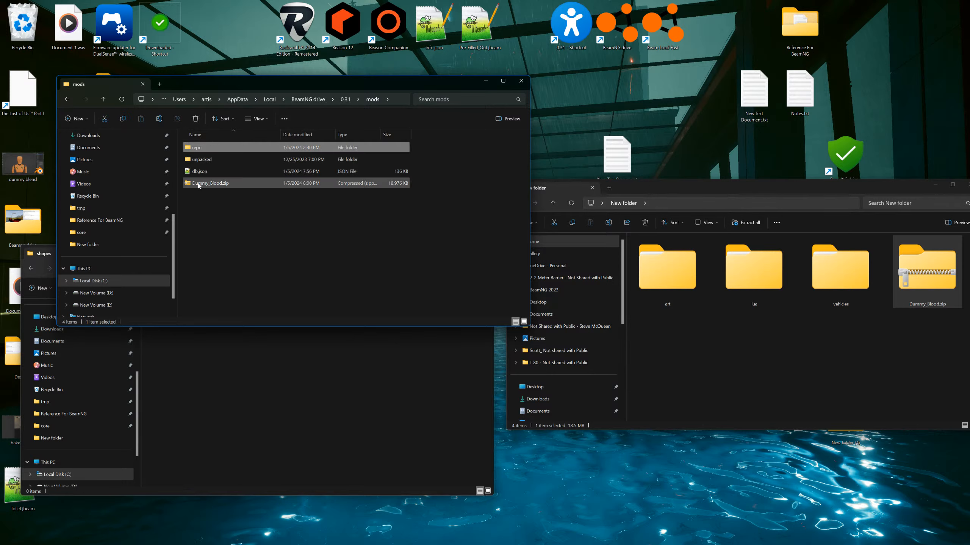
- Delete the dummy folder from the vehicles folder inside the 0.31 user folder
click(342, 99)
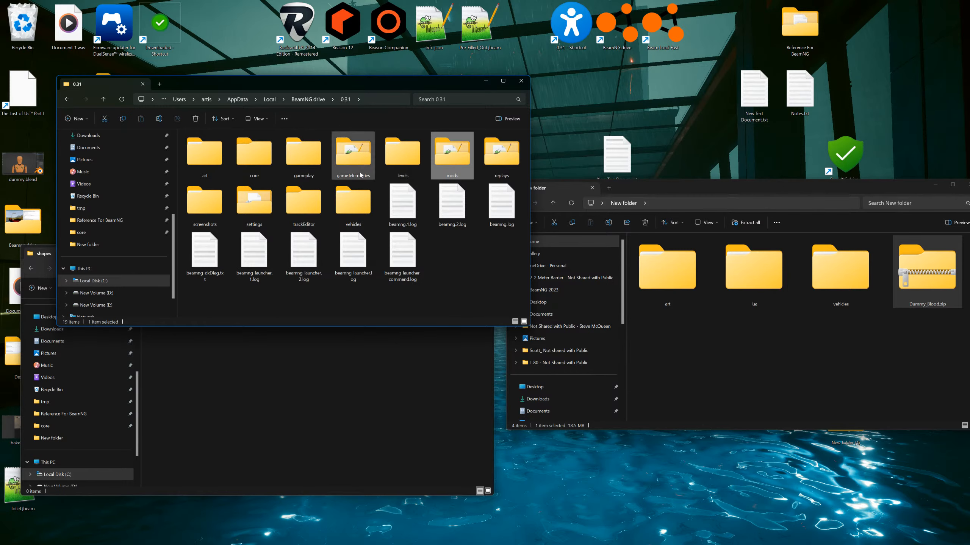
double_click(353, 152)
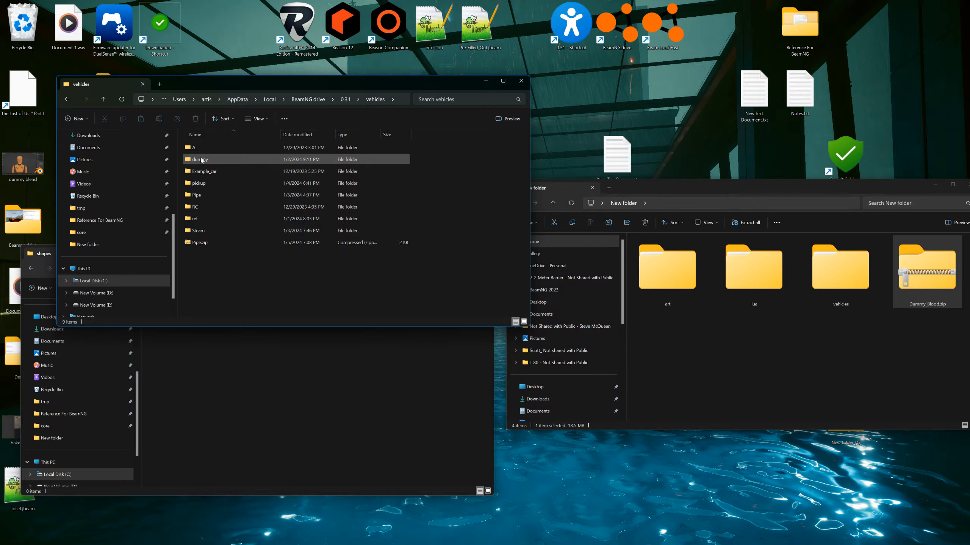
mouse_move(202, 161)
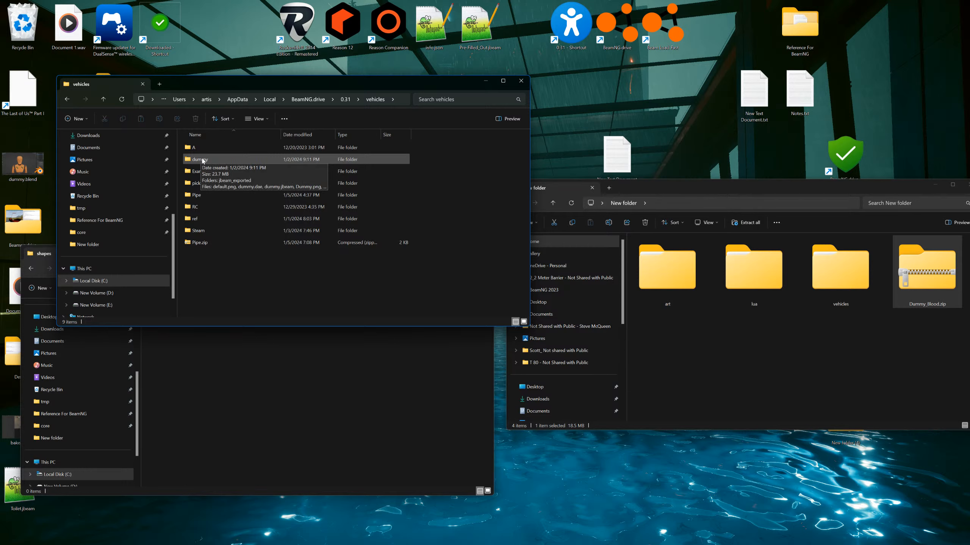
right_click(203, 161)
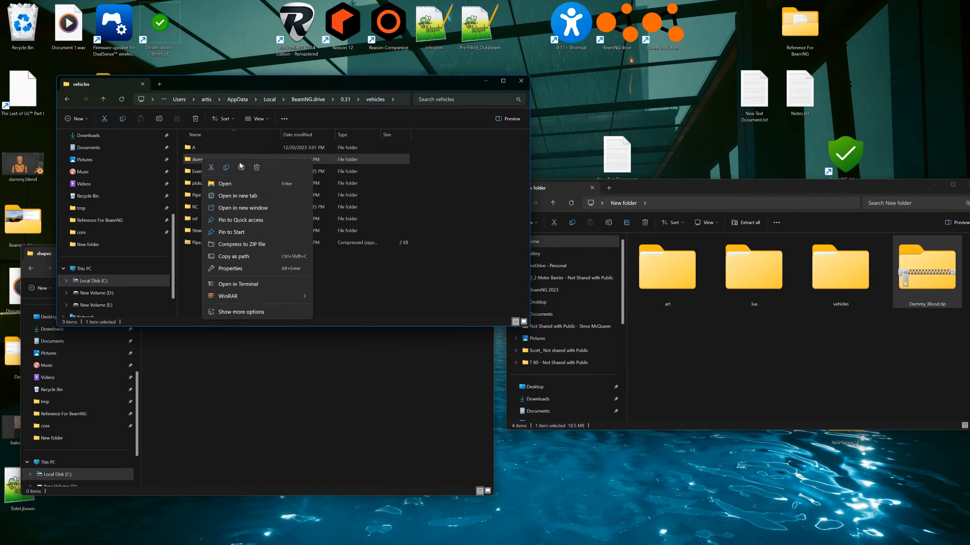
click(257, 168)
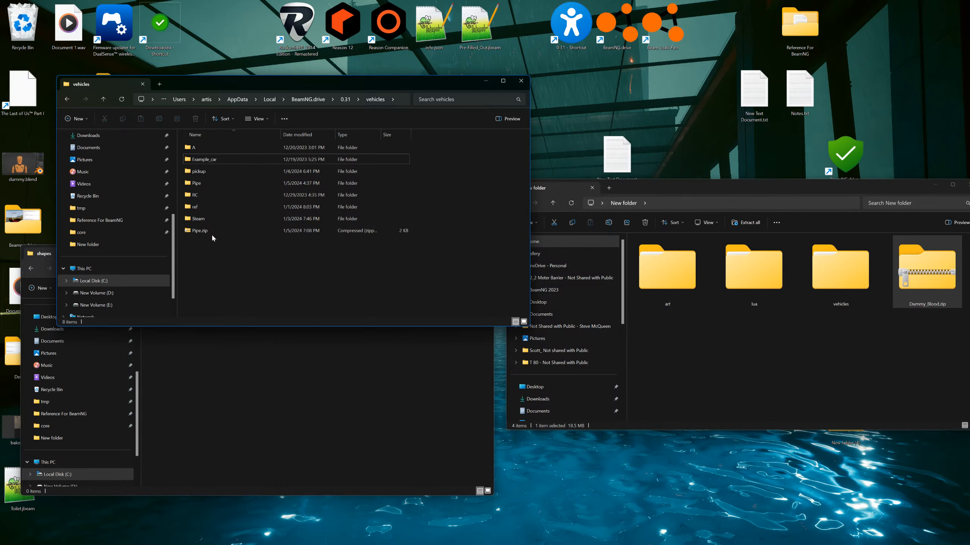
- Close the vehicles, New folder and shapes folder windows to clear the desktop
click(521, 81)
drag(665, 186, 304, 171)
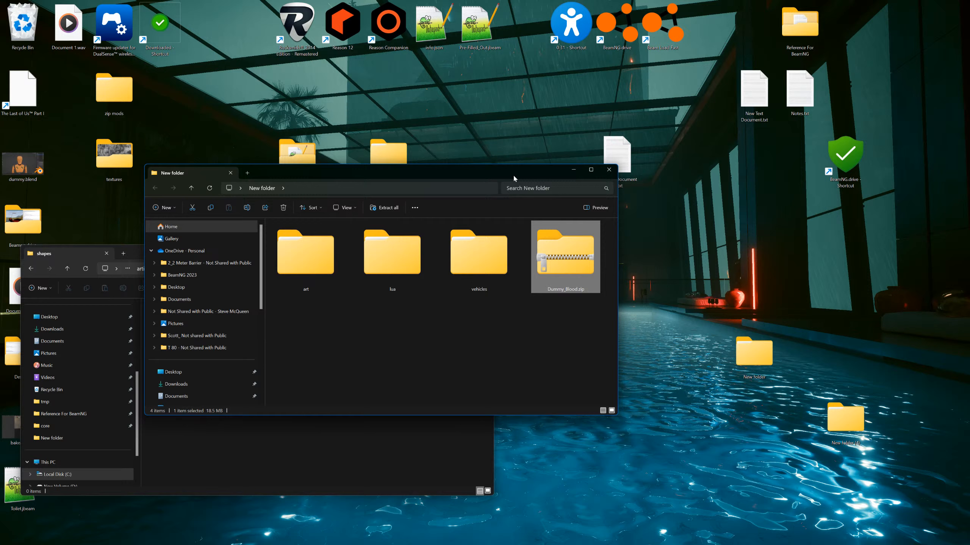
click(609, 170)
click(483, 252)
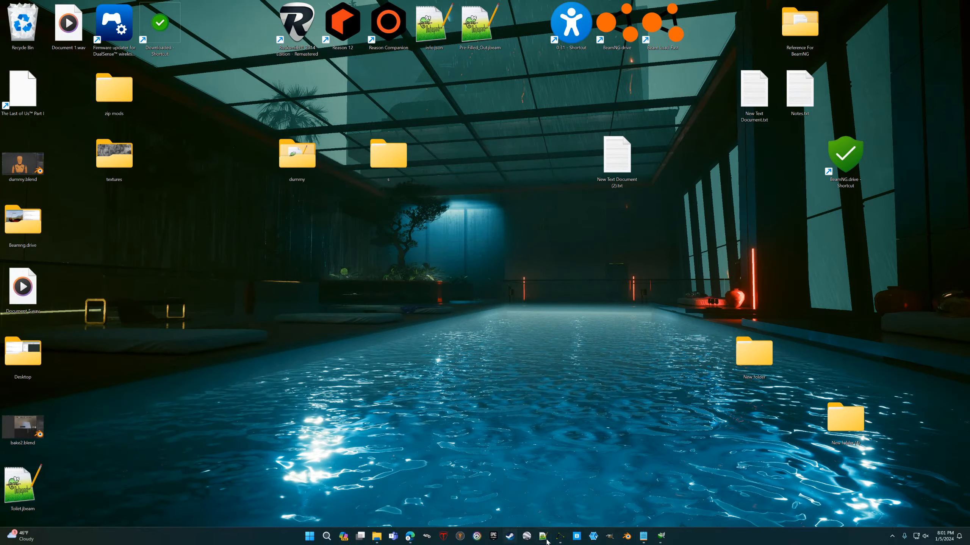
- Launch BeamNG.drive and spawn Dummy_Mask as a new vehicle alongside the pickup
double_click(661, 43)
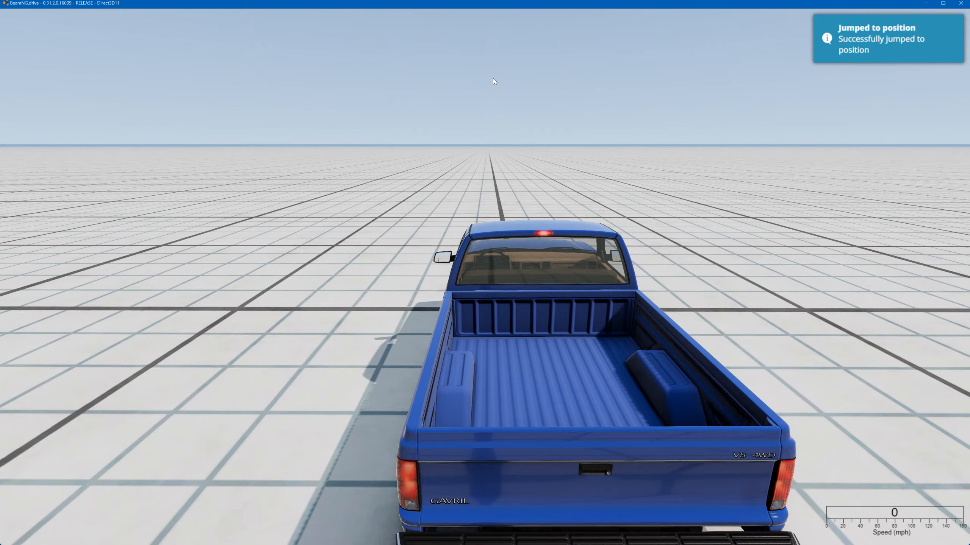
key(Escape)
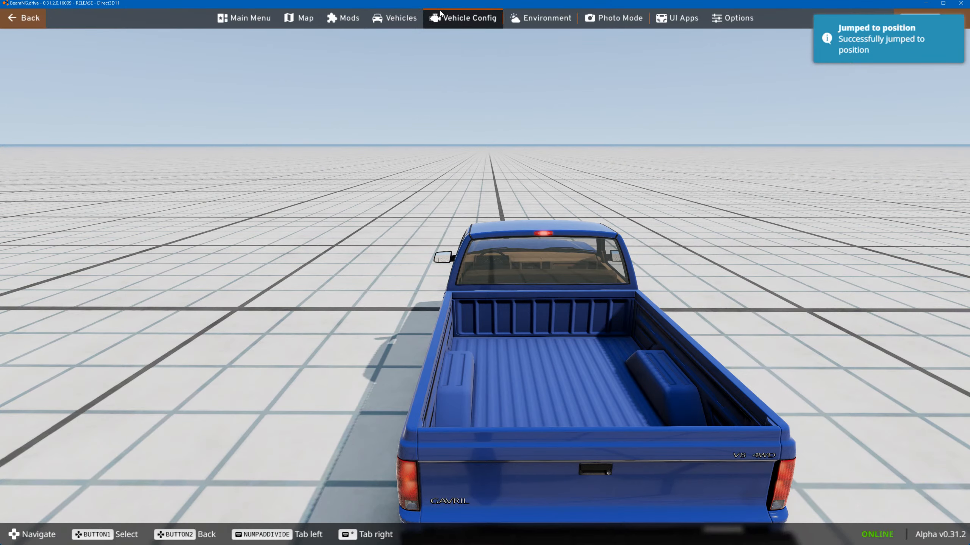
click(407, 20)
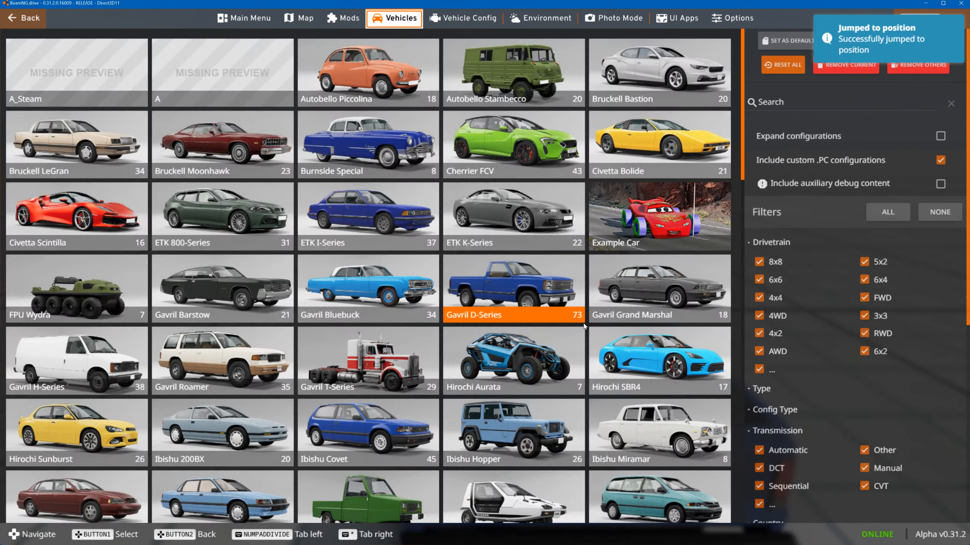
scroll(586, 325, down, 10)
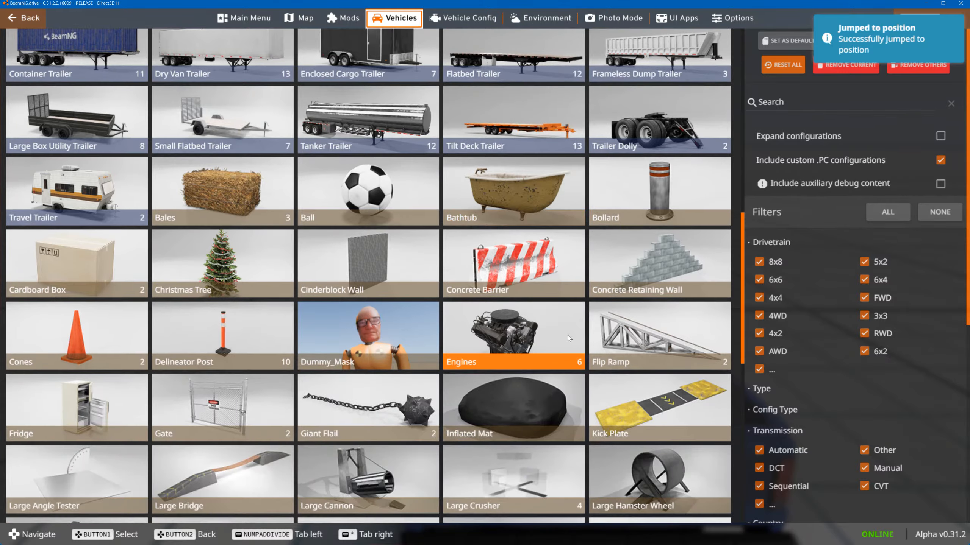
click(382, 321)
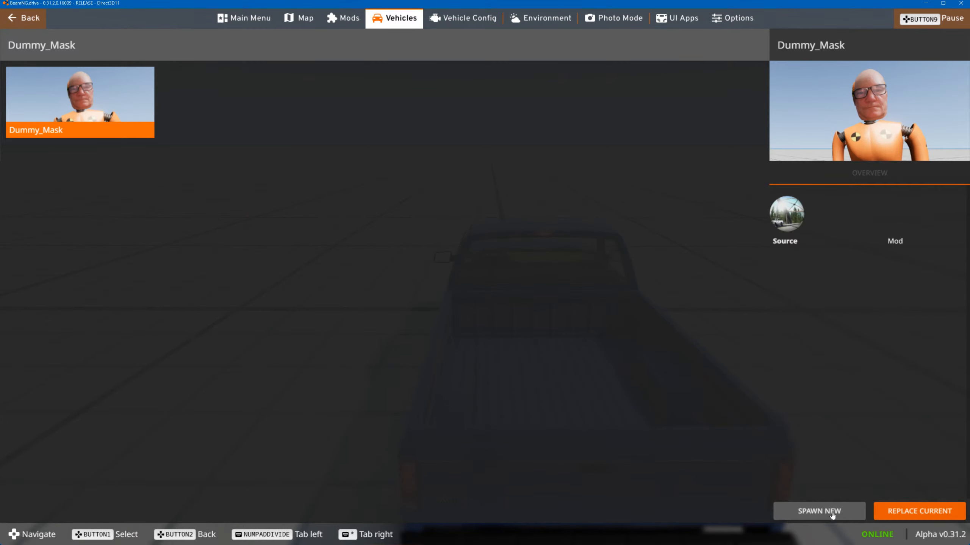
click(819, 512)
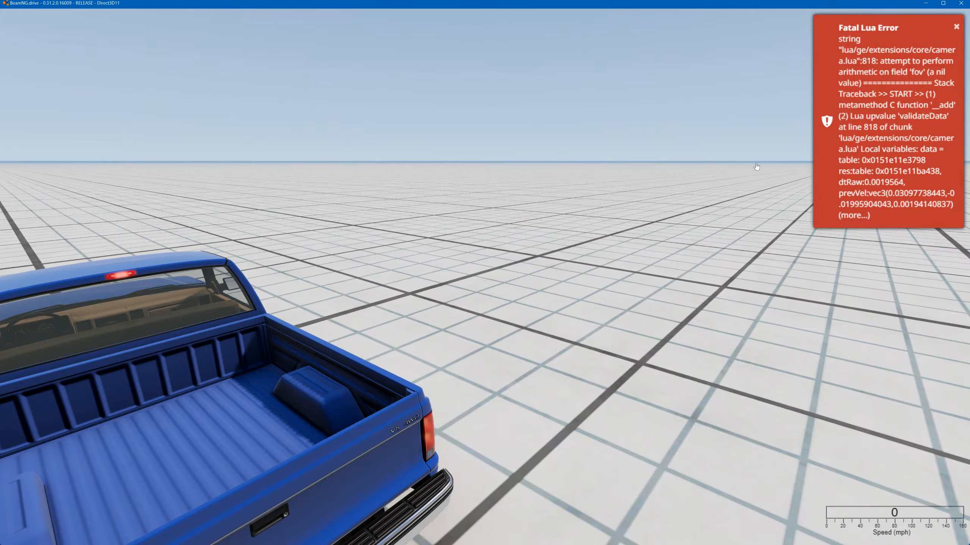
- Pull the dummy away from the pickup and throw it to the ground to test the blood particles
right_drag(454, 265, 481, 292)
scroll(454, 266, down, 5)
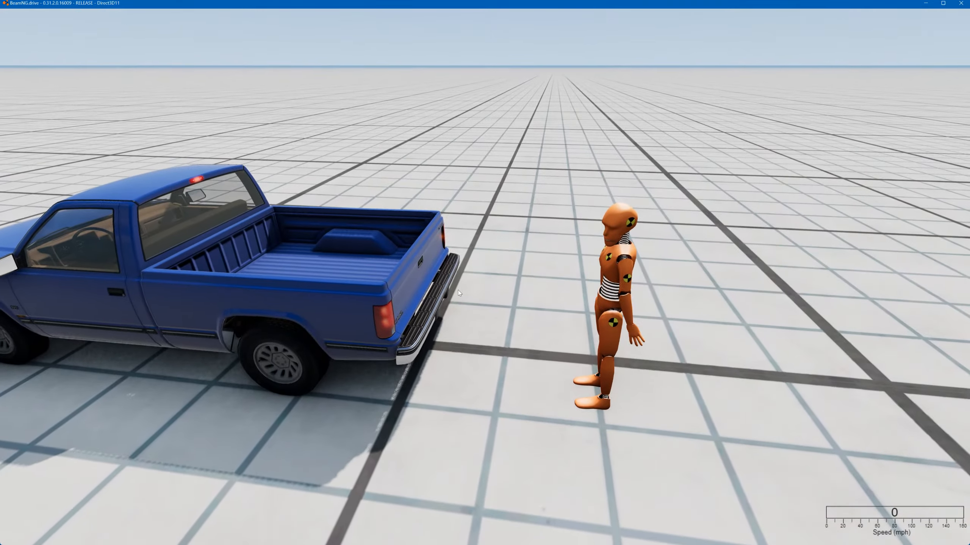
ctrl+drag(432, 232, 336, 246)
ctrl+drag(599, 238, 905, 410)
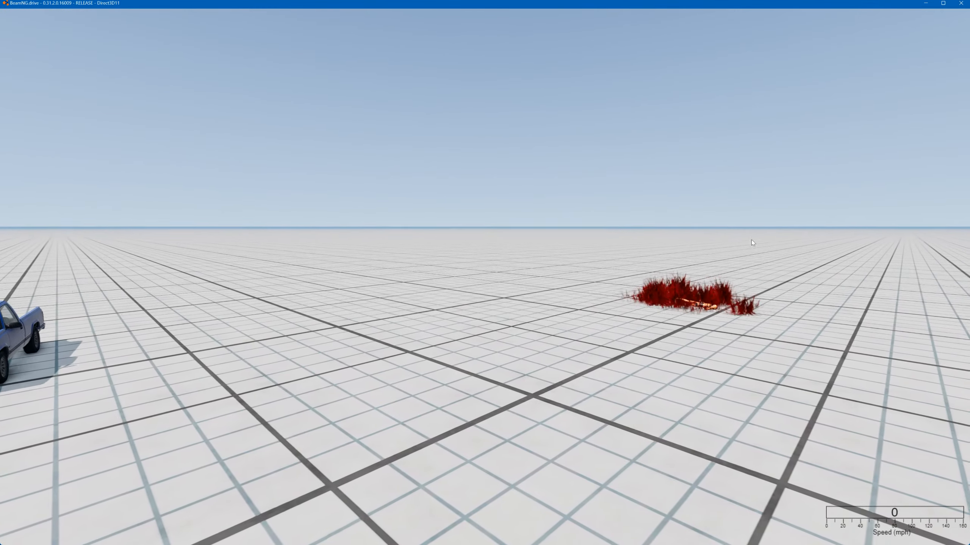
- Switch from the game to the Edge browser, replace the Pipe.zip page with OneDrive, and open its 2024 folder
click(926, 3)
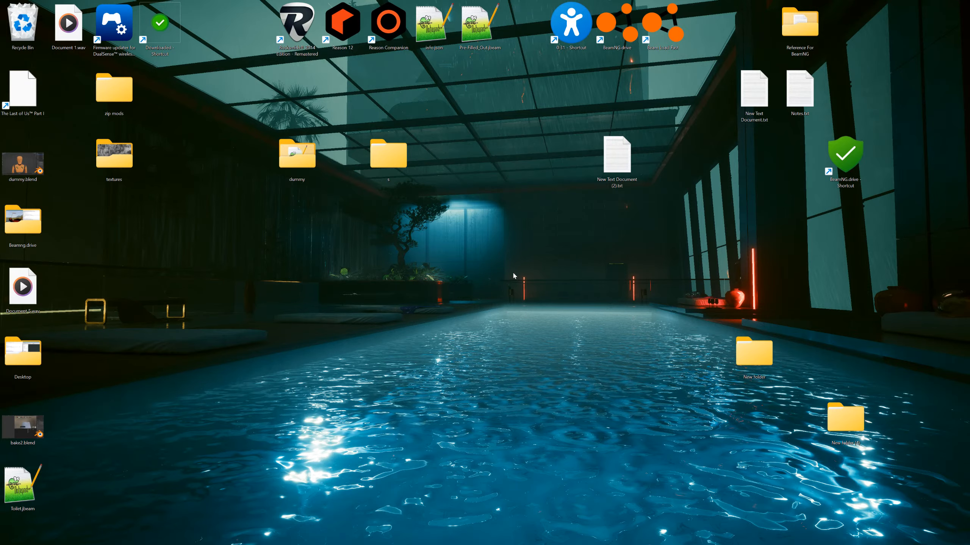
mouse_move(369, 541)
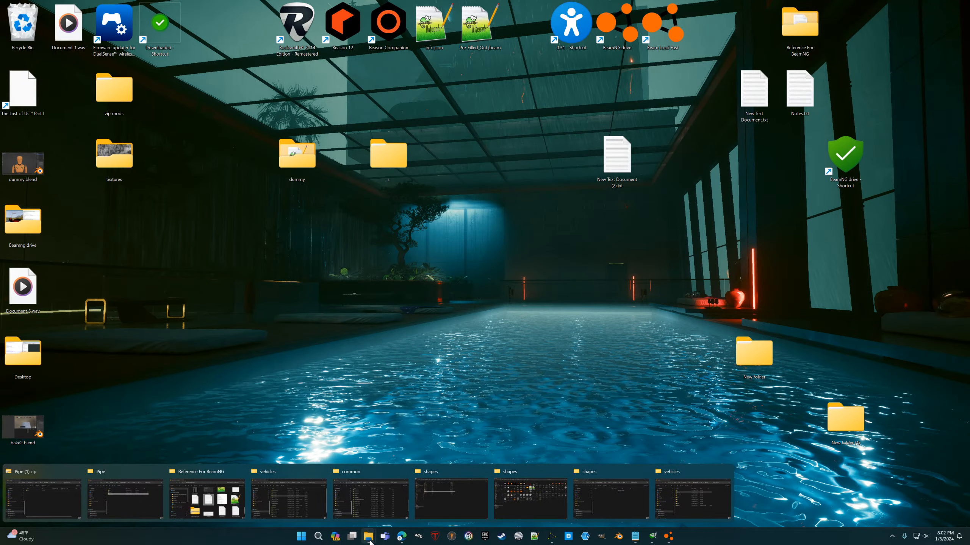
click(403, 537)
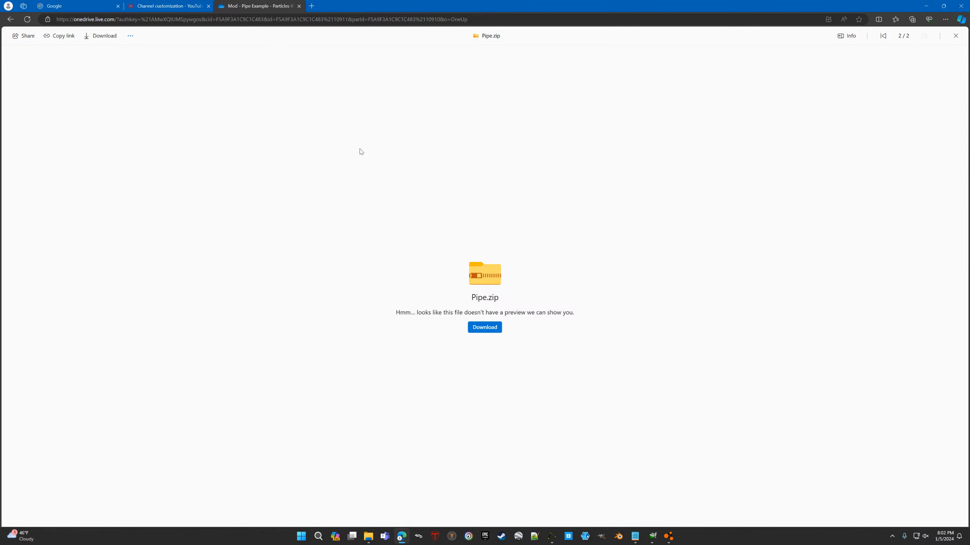
click(299, 7)
click(226, 6)
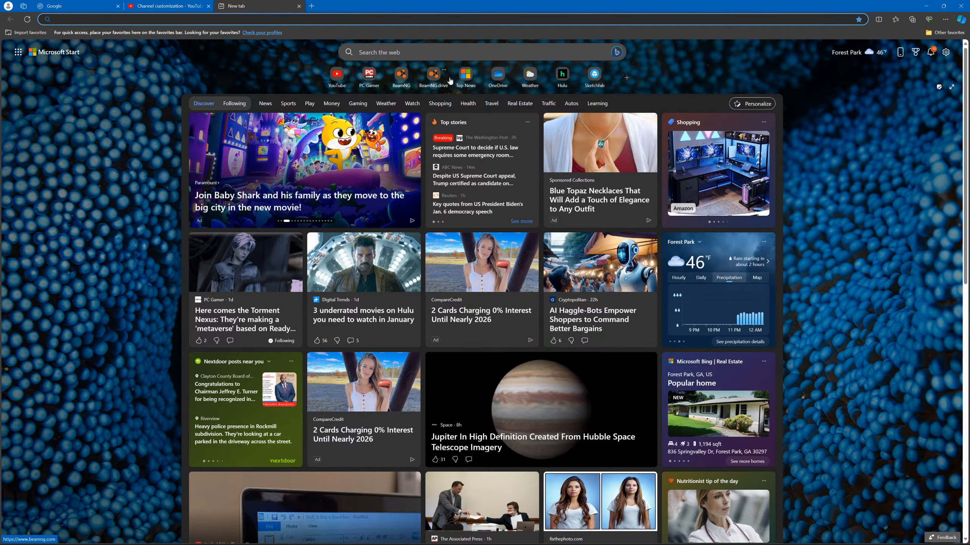
click(498, 80)
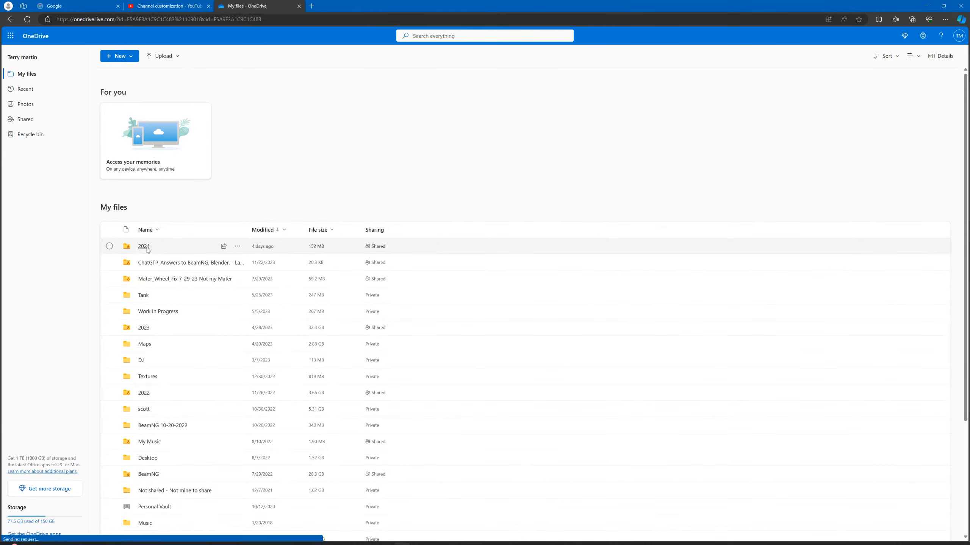
click(143, 245)
- Close the Pipe (1).zip, Pipe and Reference For BeamNG windows and bring up the 0.31 vehicles folder window
click(369, 538)
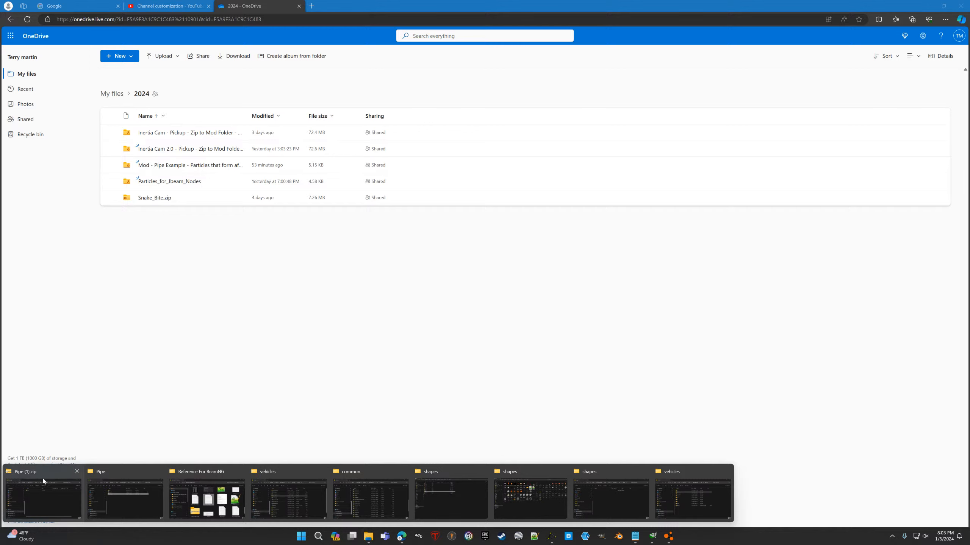
mouse_move(284, 474)
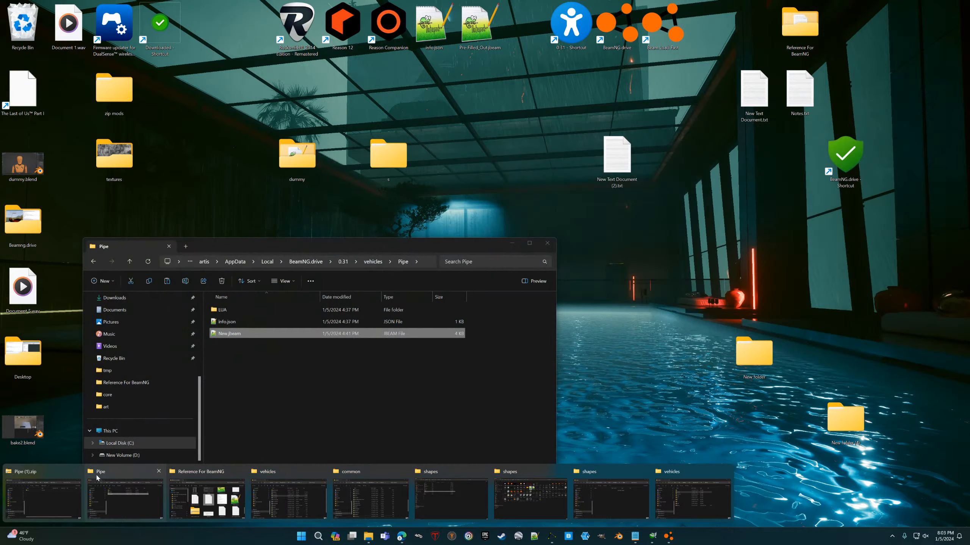
click(77, 471)
click(115, 470)
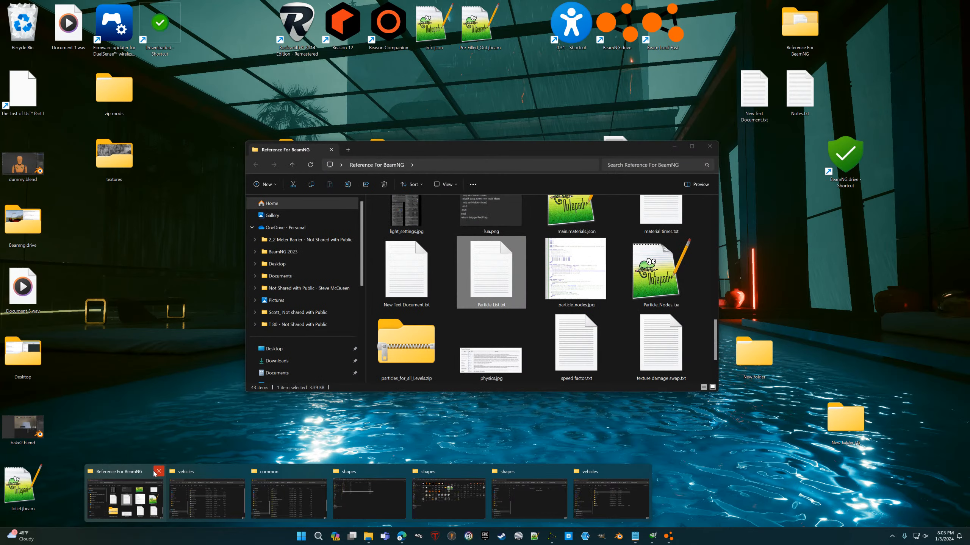
click(158, 472)
click(197, 473)
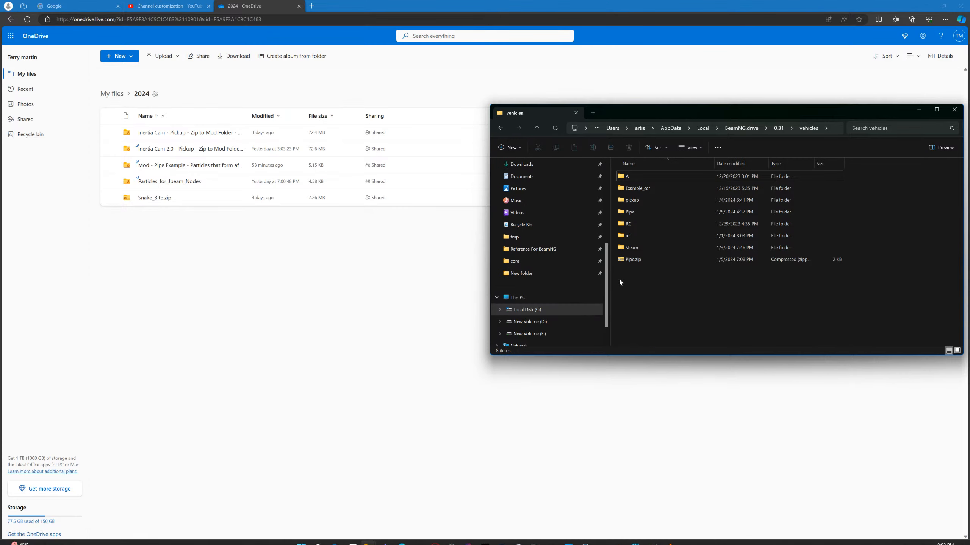